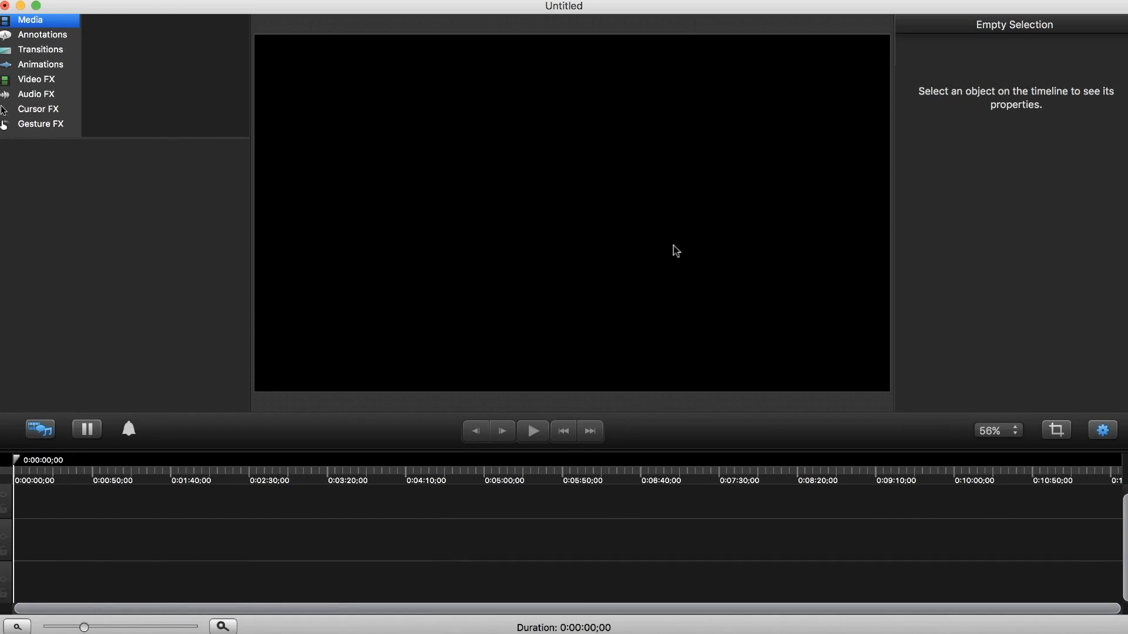
# Browse the background videos in the Fondos-parte1 folder and place [No Copyright] Bokeh2.mp4 at the start of the timeline
pyautogui.moveTo(0, 209); pyautogui.dragTo(256, 100)
pyautogui.hscroll(15, 286, 254)
pyautogui.hscroll(-10, 285, 253)
pyautogui.hscroll(-5, 286, 252)
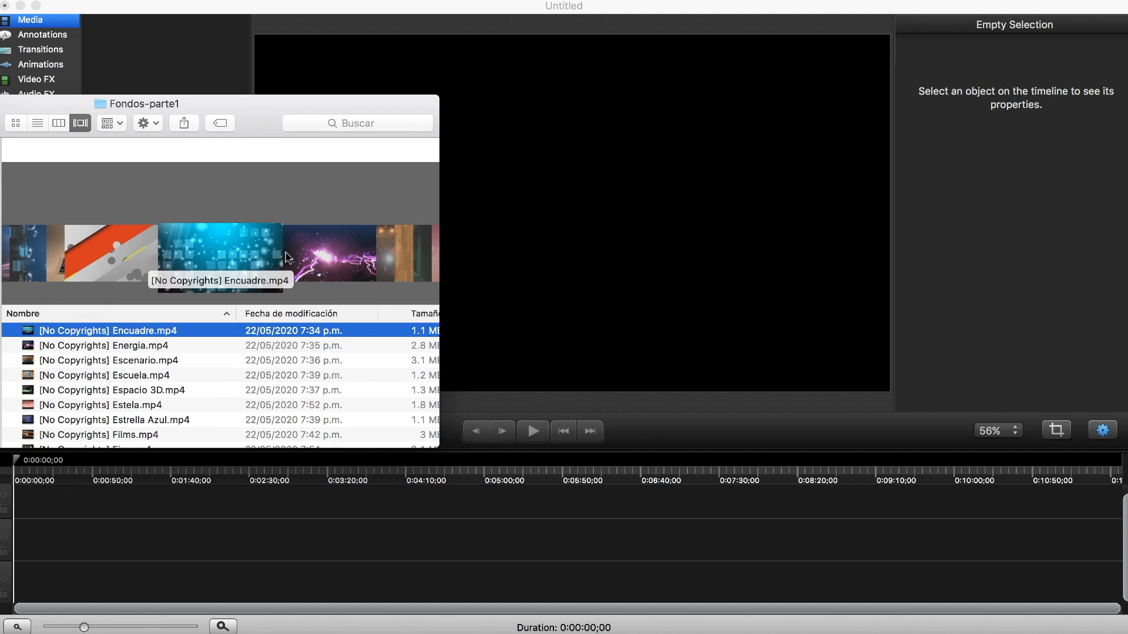
pyautogui.hscroll(-6, 286, 253)
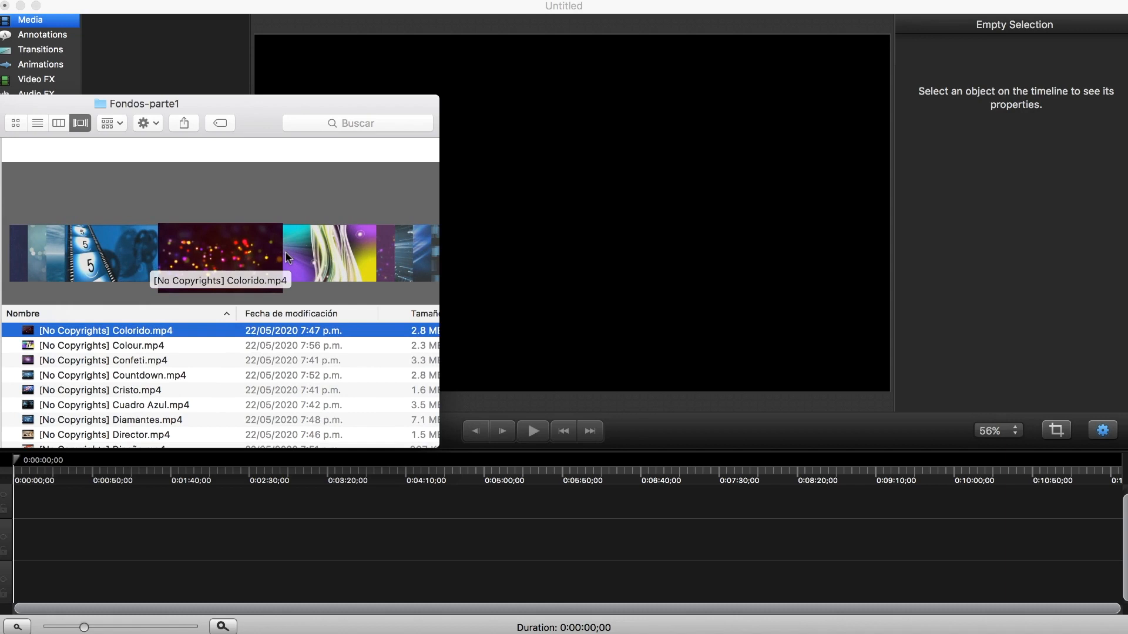
pyautogui.hscroll(-3, 285, 253)
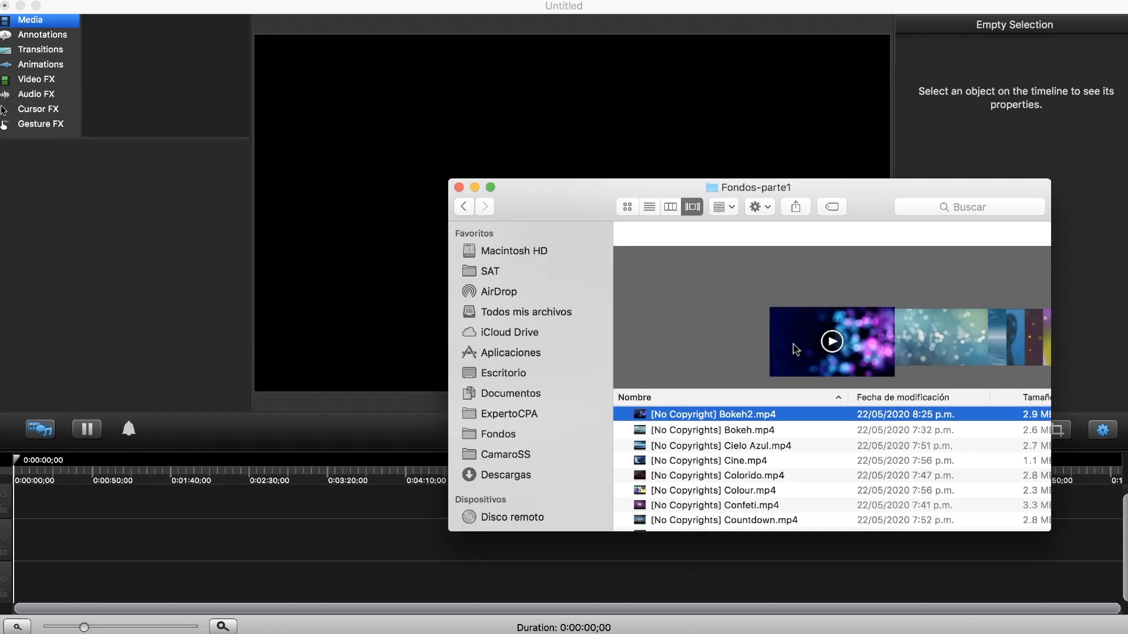
pyautogui.hscroll(5, 960, 335)
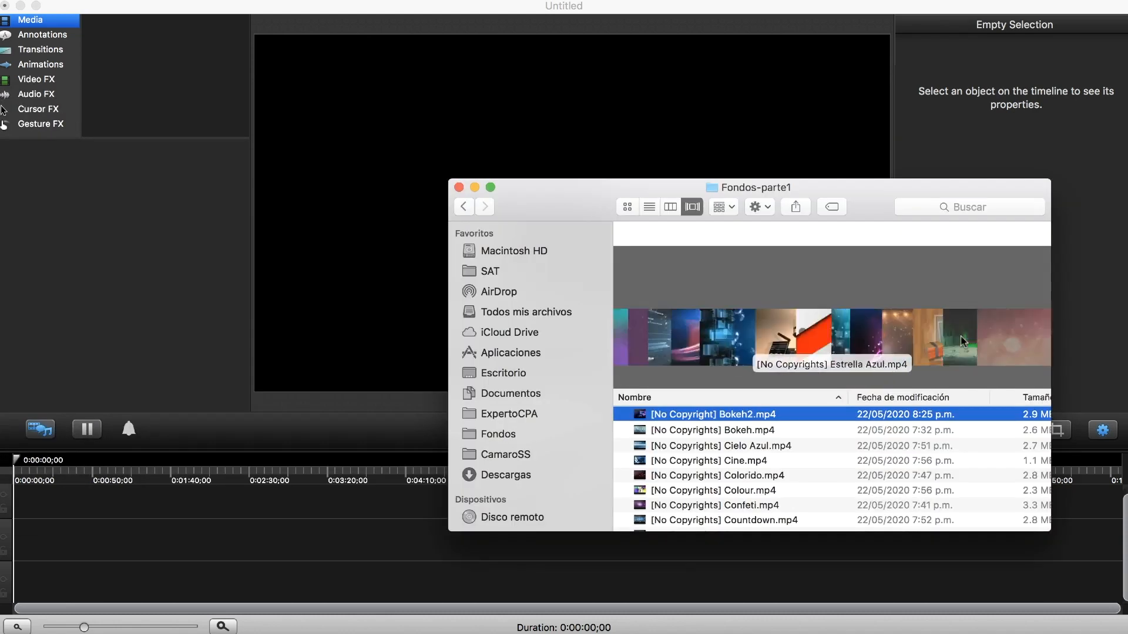
pyautogui.hscroll(-5, 960, 337)
pyautogui.hscroll(-3, 960, 338)
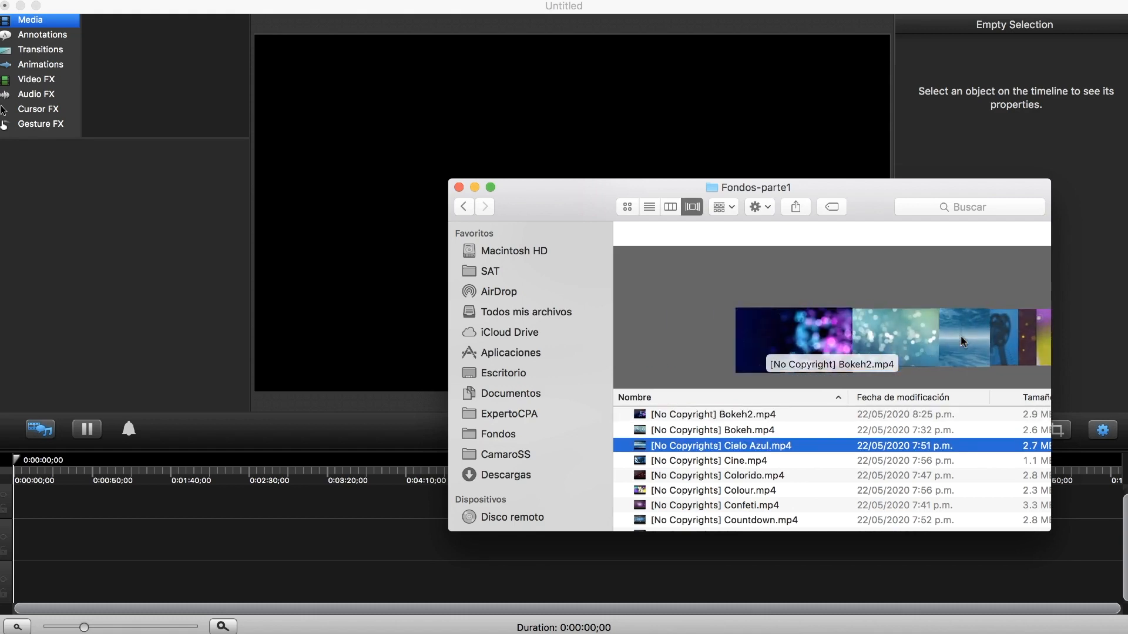
pyautogui.moveTo(657, 418); pyautogui.dragTo(14, 546)
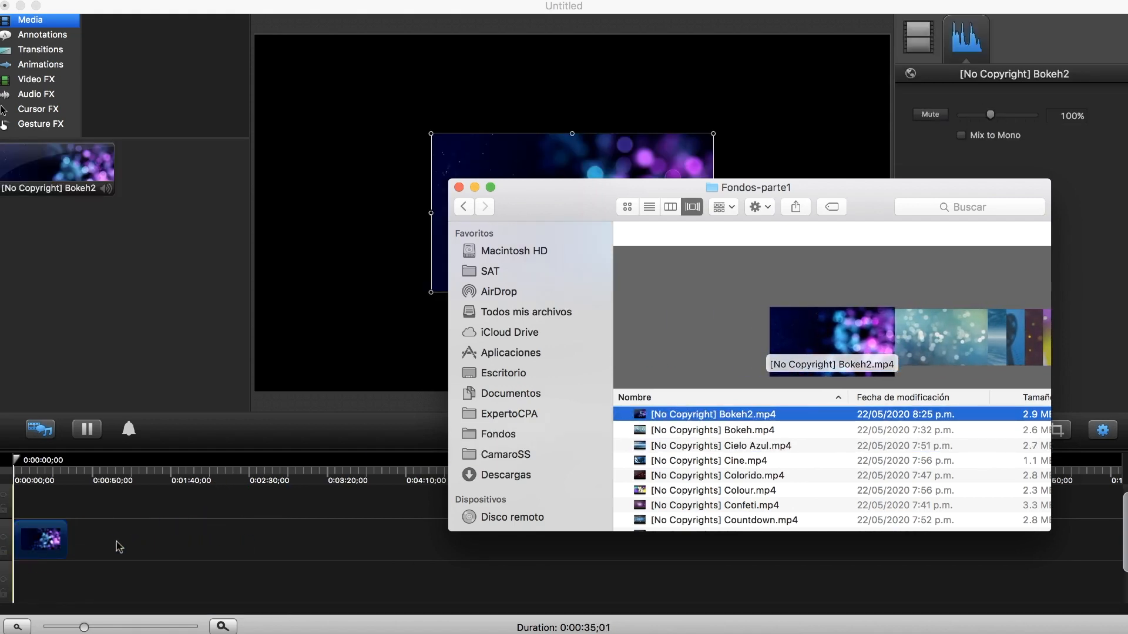
# Enlarge the Bokeh2 video to fill the whole canvas and preview its playback
pyautogui.moveTo(431, 291); pyautogui.dragTo(268, 399)
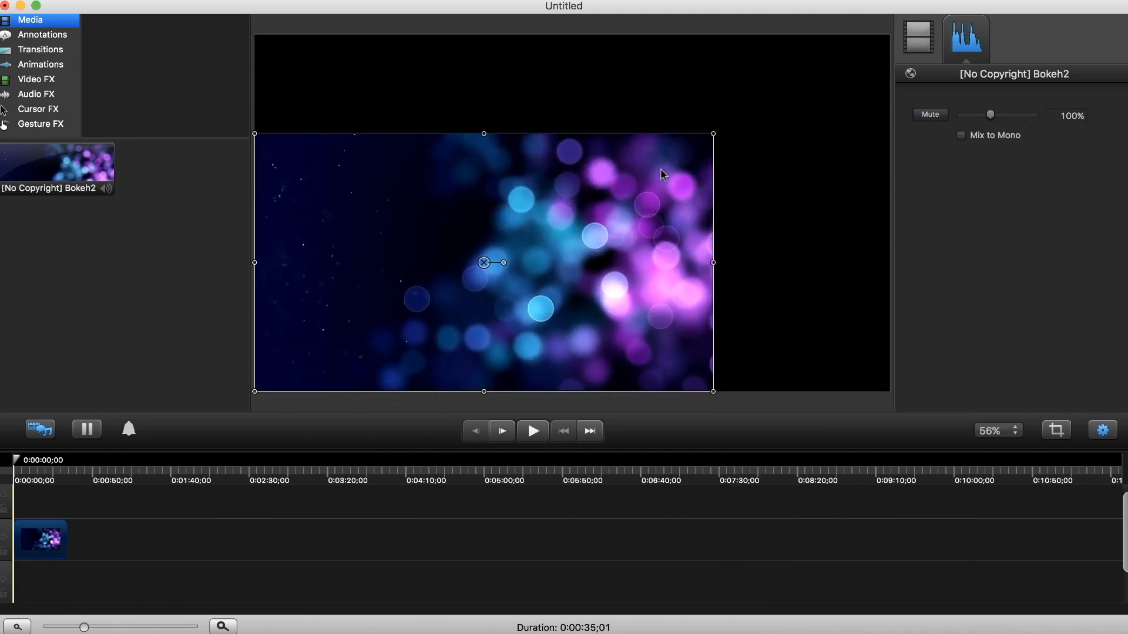
pyautogui.moveTo(712, 135); pyautogui.dragTo(890, 35)
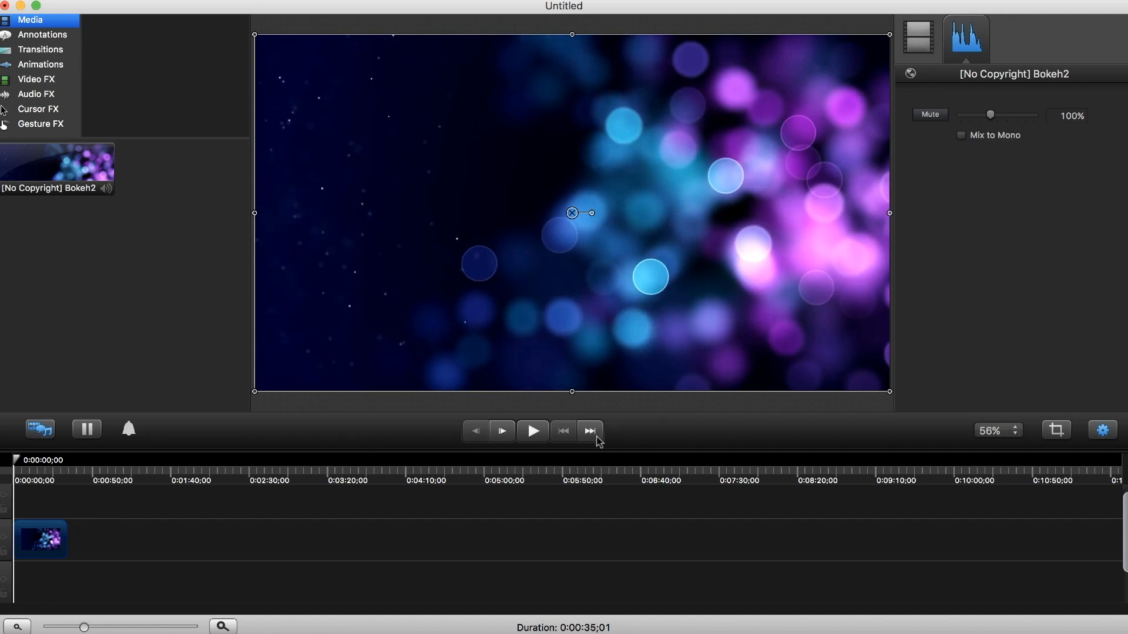
pyautogui.click(533, 432)
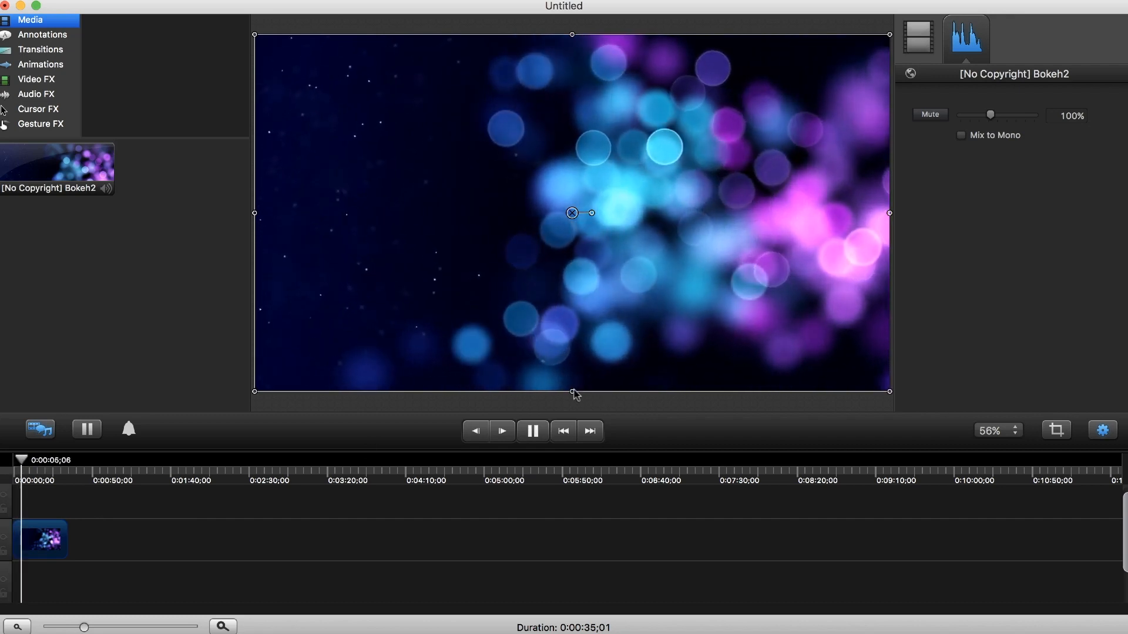
pyautogui.click(533, 432)
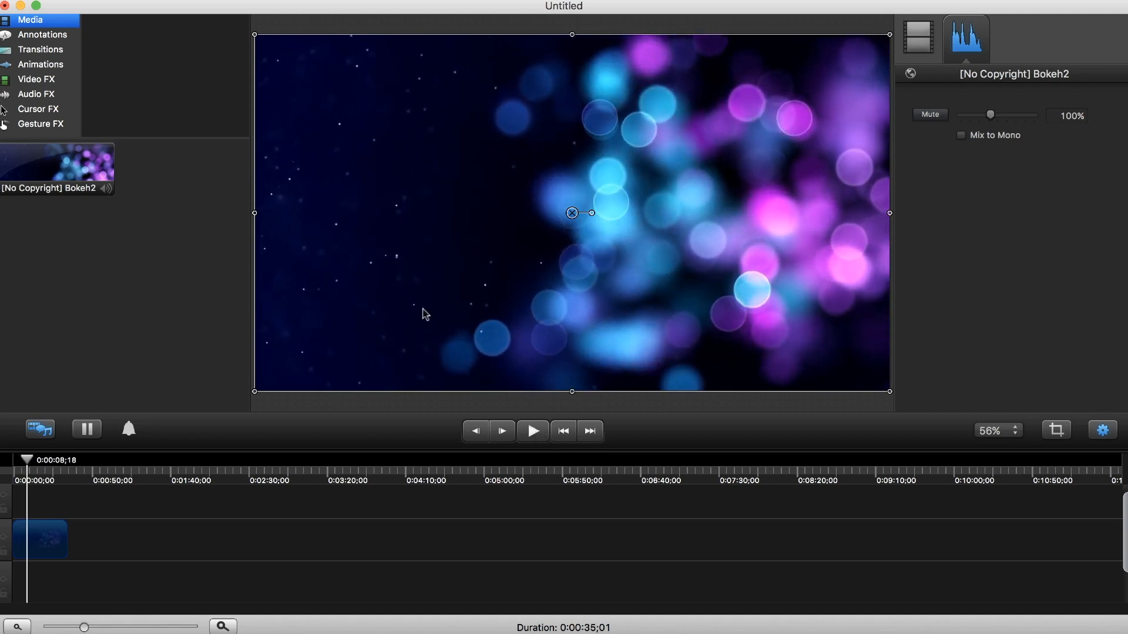
pyautogui.moveTo(33, 459)
pyautogui.mouseDown()
pyautogui.moveTo(67, 463)
pyautogui.moveTo(32, 462)
pyautogui.mouseUp()
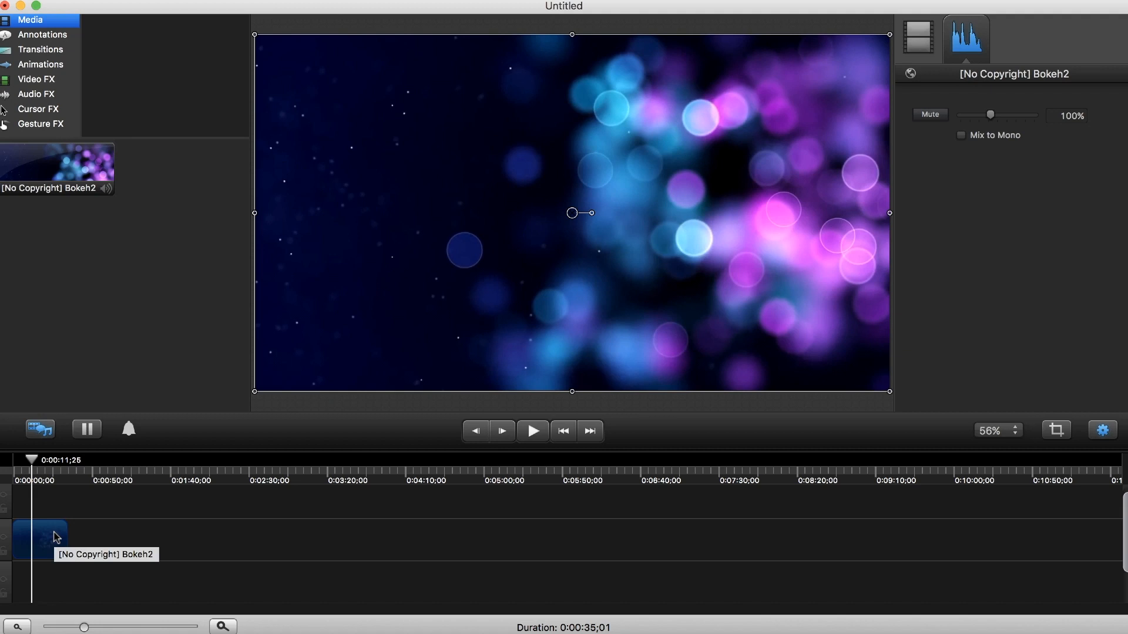
# Duplicate the Bokeh2 clip and butt the copy against the end of the original on the same track
pyautogui.click(56, 471)
pyautogui.moveTo(56, 463); pyautogui.dragTo(83, 476)
pyautogui.click(105, 548)
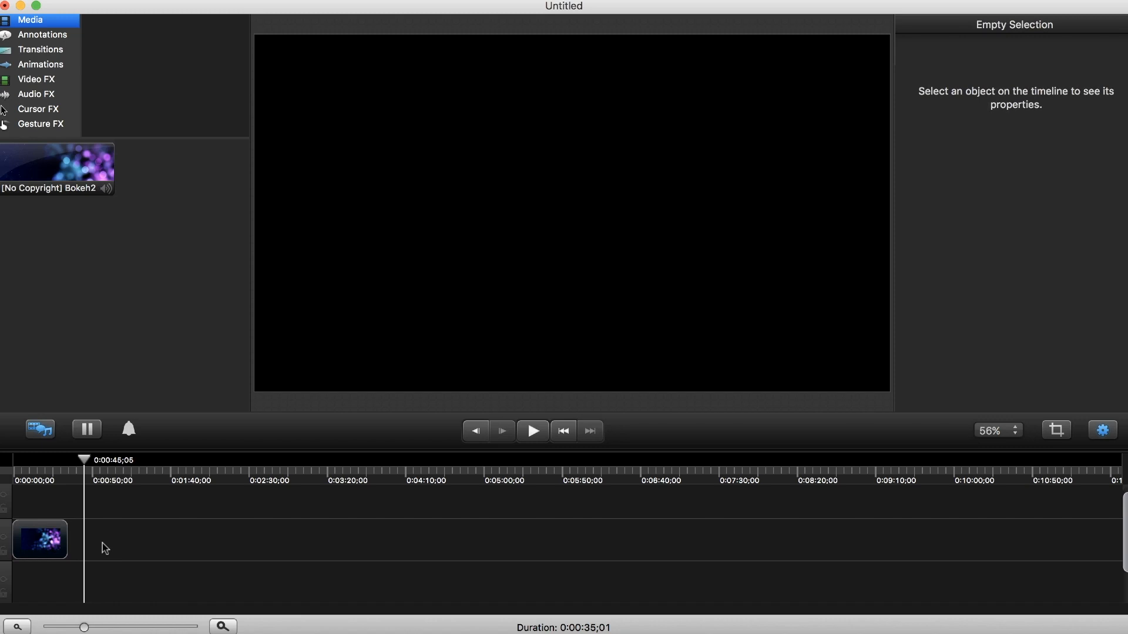
pyautogui.press('super+v')
pyautogui.moveTo(84, 464); pyautogui.dragTo(29, 464)
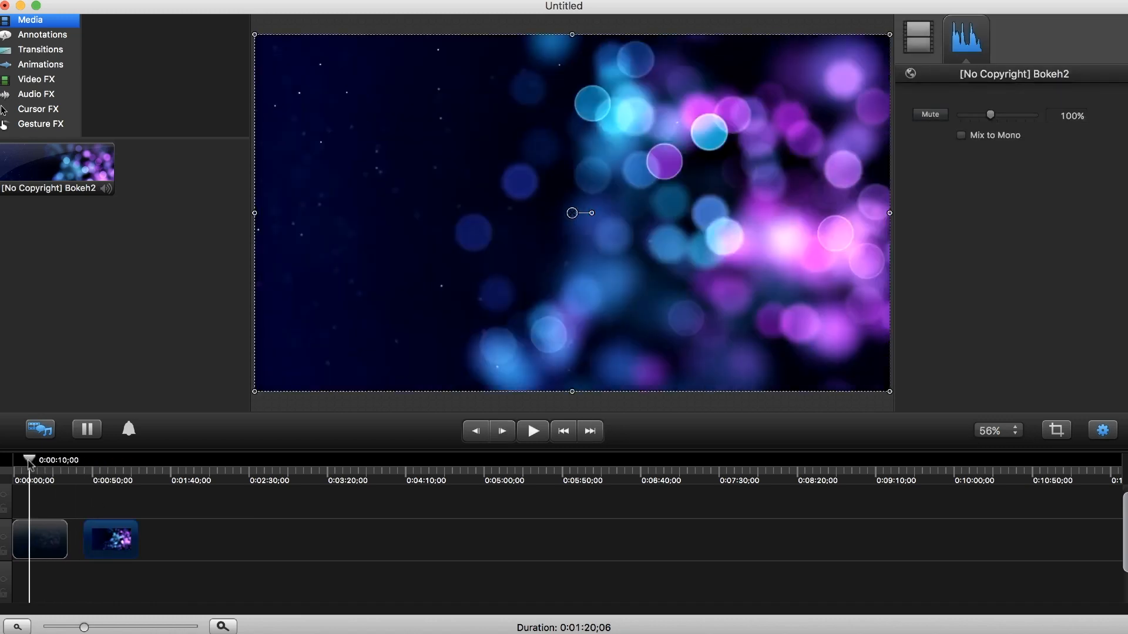
pyautogui.moveTo(111, 539); pyautogui.dragTo(95, 541)
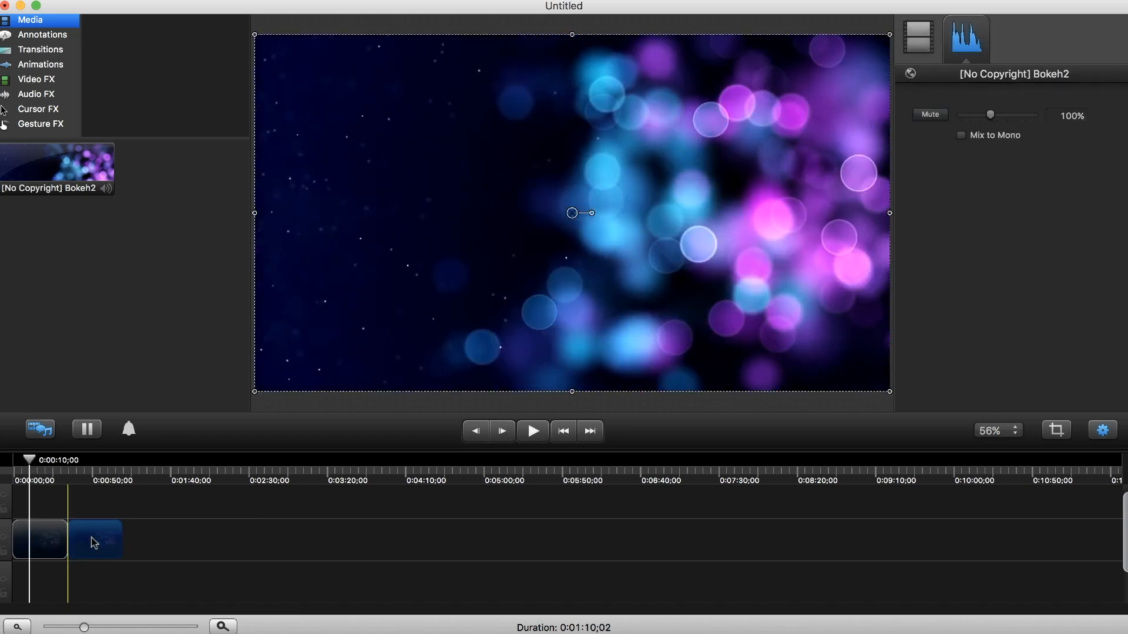
# Duplicate both Bokeh2 clips together and append the copies directly after them on the track
pyautogui.click(223, 627)
pyautogui.click(224, 627)
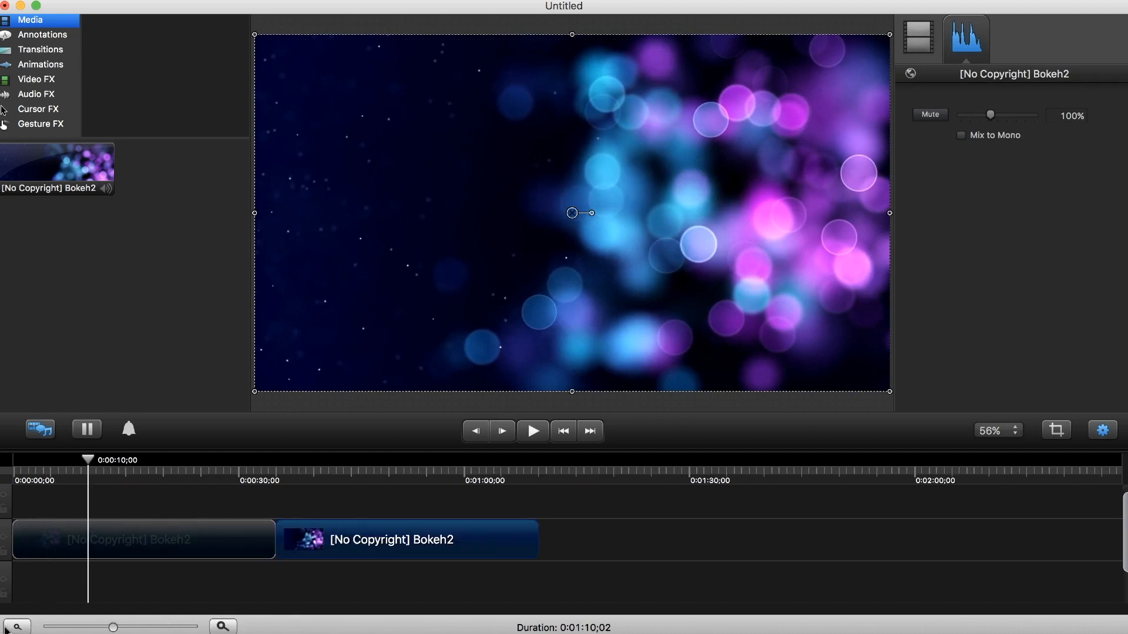
pyautogui.moveTo(113, 628)
pyautogui.mouseDown()
pyautogui.moveTo(76, 629)
pyautogui.moveTo(159, 629)
pyautogui.moveTo(99, 629)
pyautogui.mouseUp()
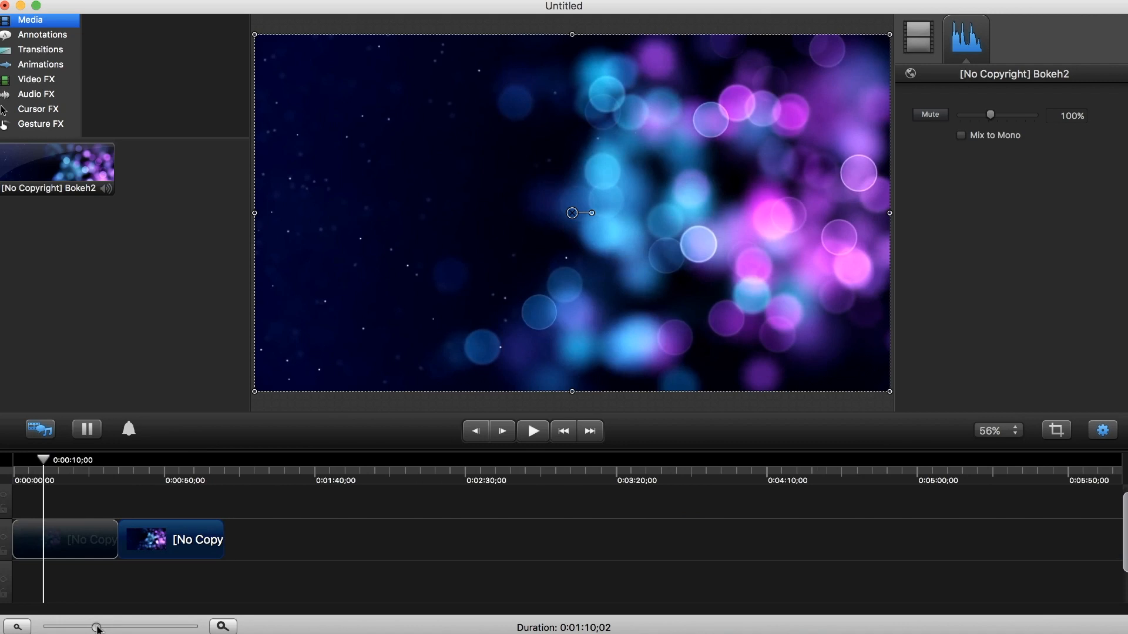
pyautogui.moveTo(257, 541); pyautogui.dragTo(80, 536)
pyautogui.moveTo(269, 552); pyautogui.dragTo(98, 547)
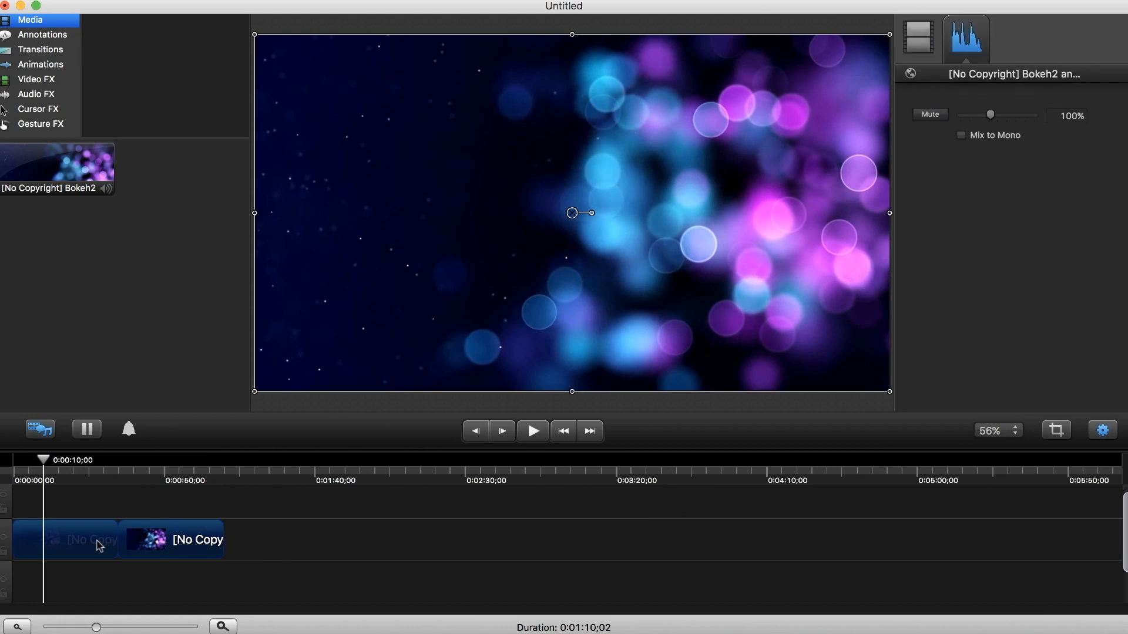
pyautogui.click(225, 478)
pyautogui.moveTo(225, 462); pyautogui.dragTo(245, 463)
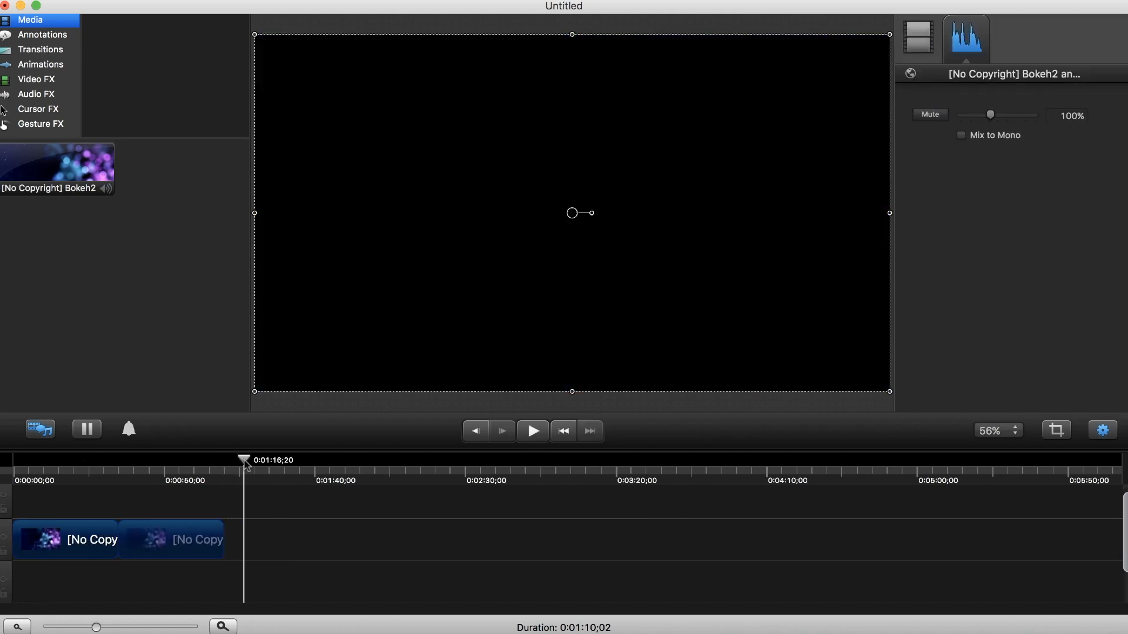
pyautogui.click(288, 543)
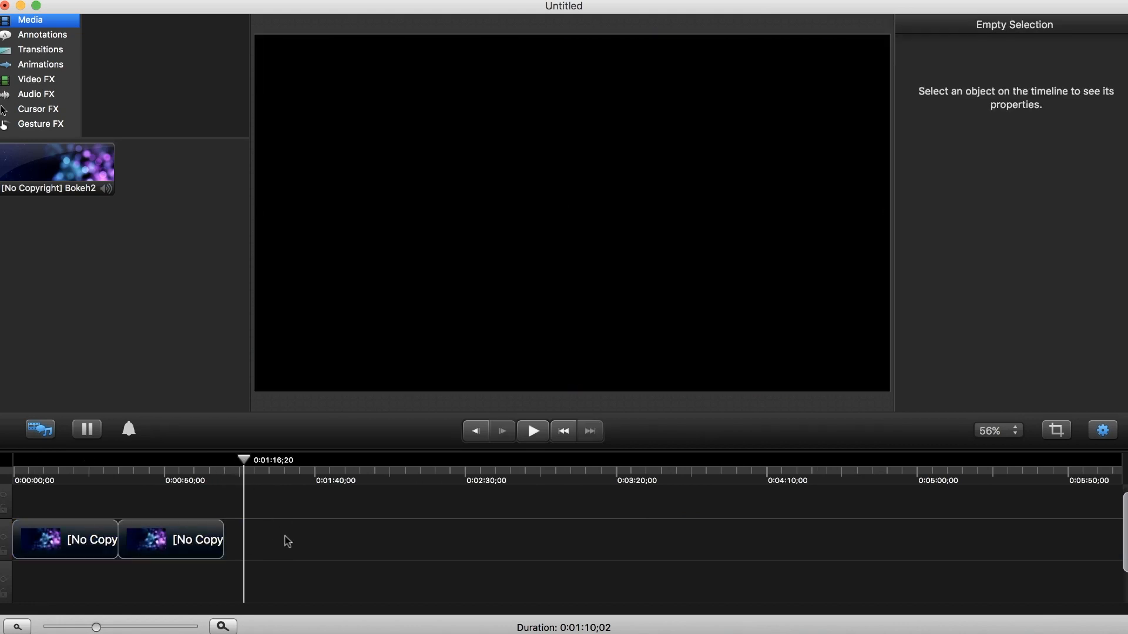
pyautogui.press('super+v')
pyautogui.moveTo(245, 462); pyautogui.dragTo(132, 463)
pyautogui.moveTo(310, 536); pyautogui.dragTo(215, 516)
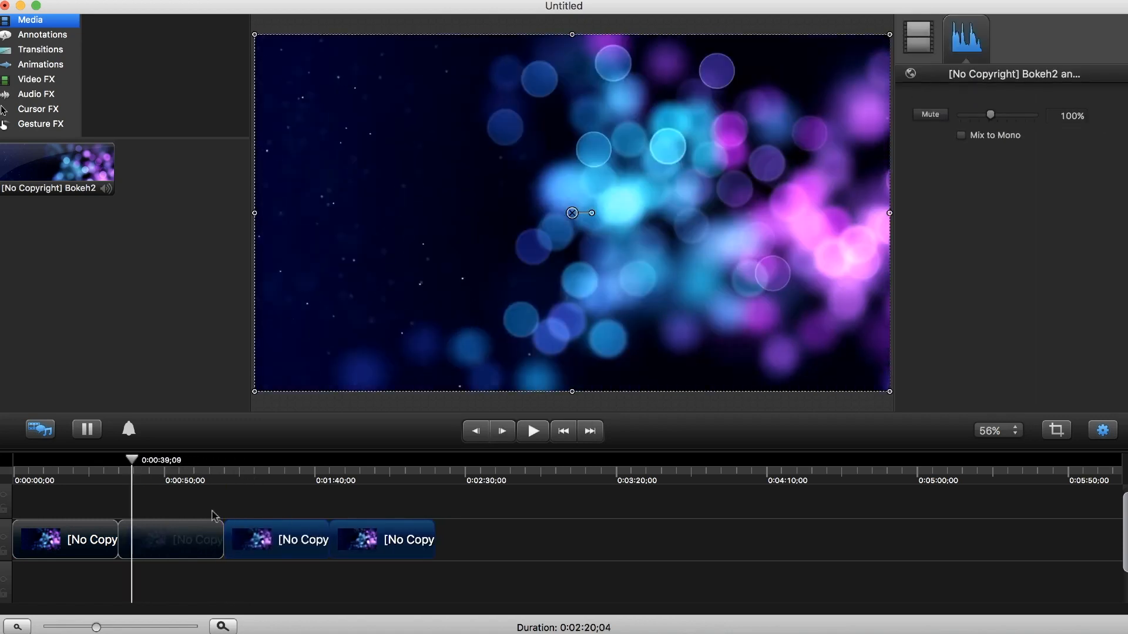
# Play the timeline from just before the third background clip to check the transition between copies
pyautogui.click(218, 477)
pyautogui.click(540, 437)
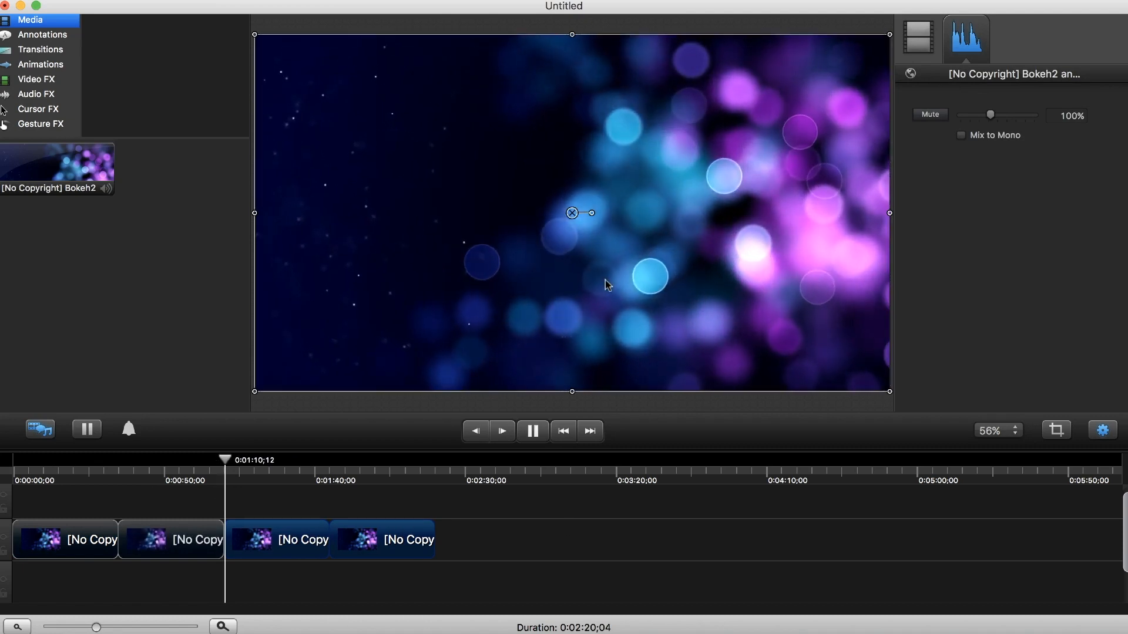
pyautogui.click(519, 496)
pyautogui.press('space')
# Duplicate all four background clips, append the copies without a gap after the fourth clip, and scrub across the join
pyautogui.moveTo(486, 532); pyautogui.dragTo(105, 540)
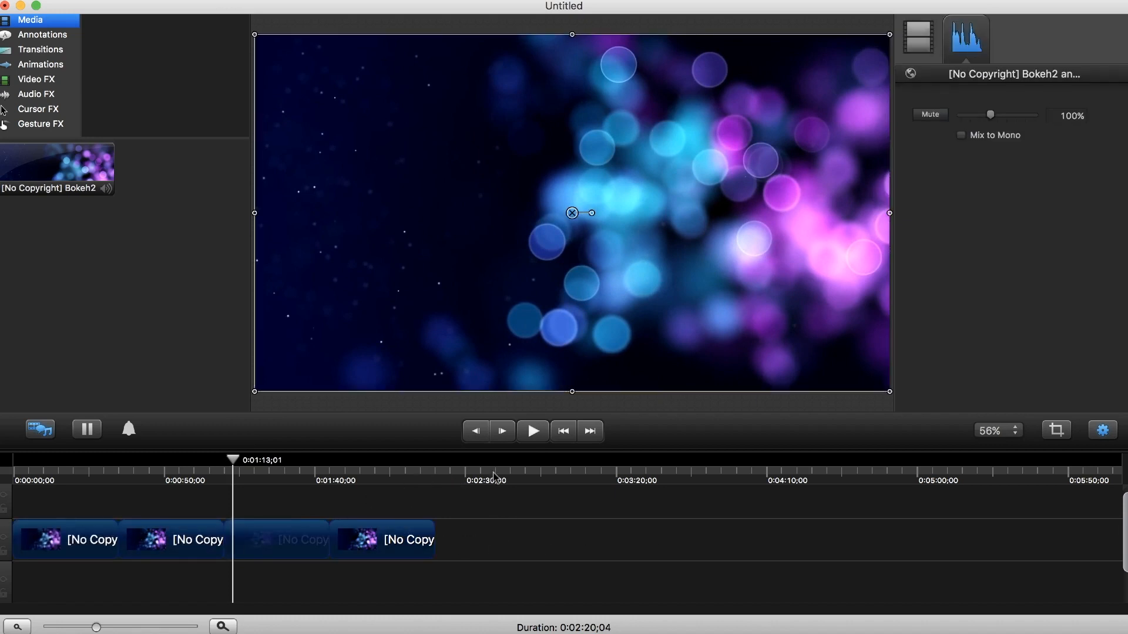
pyautogui.click(449, 476)
pyautogui.click(478, 533)
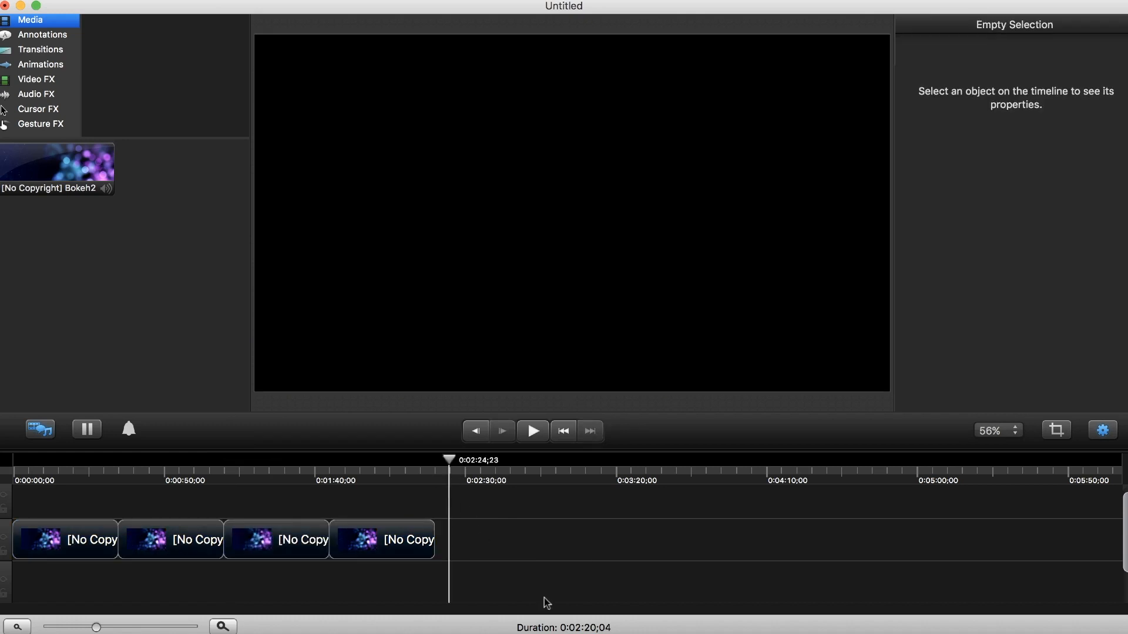
pyautogui.press('super+v')
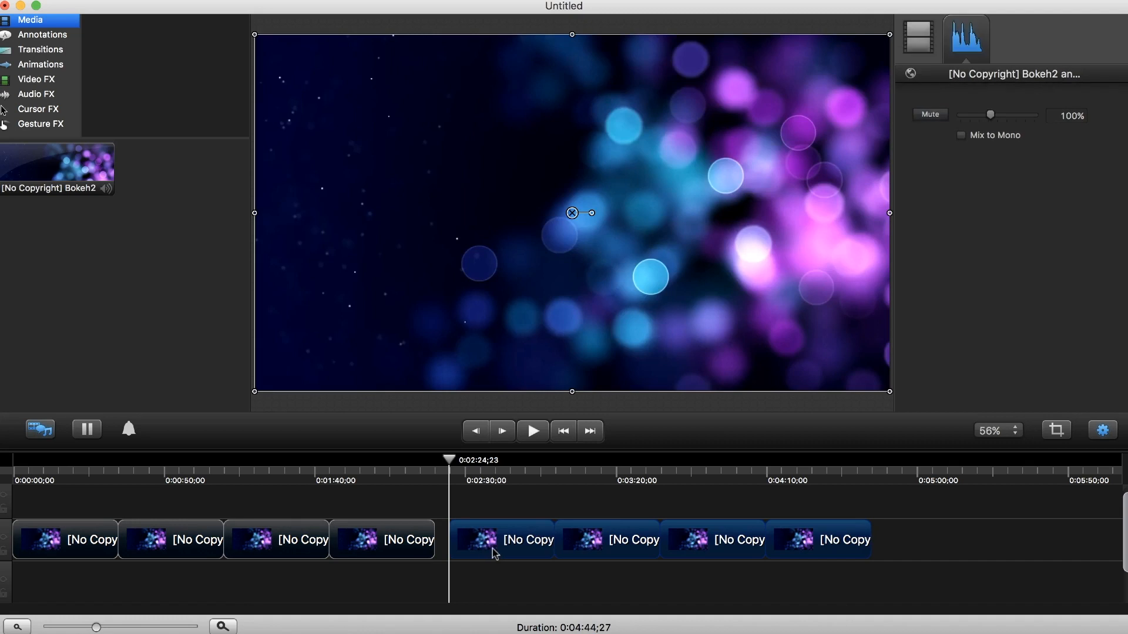
pyautogui.moveTo(492, 540); pyautogui.dragTo(470, 538)
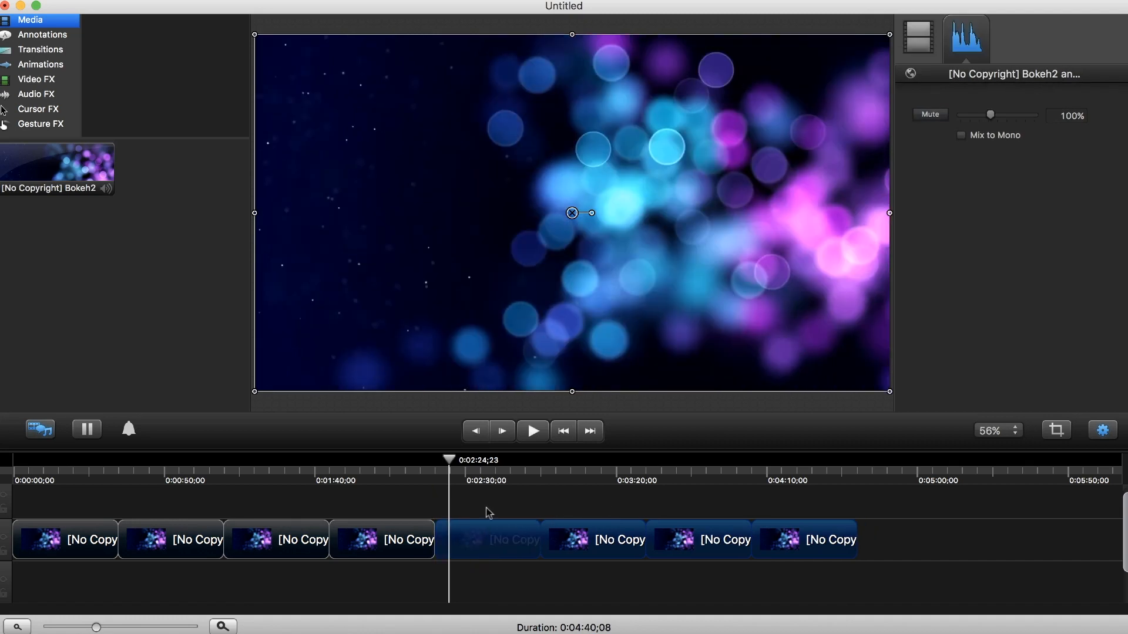
pyautogui.moveTo(450, 464)
pyautogui.mouseDown()
pyautogui.moveTo(838, 461)
pyautogui.moveTo(431, 461)
pyautogui.mouseUp()
pyautogui.moveTo(369, 485); pyautogui.dragTo(459, 523)
pyautogui.click(446, 512)
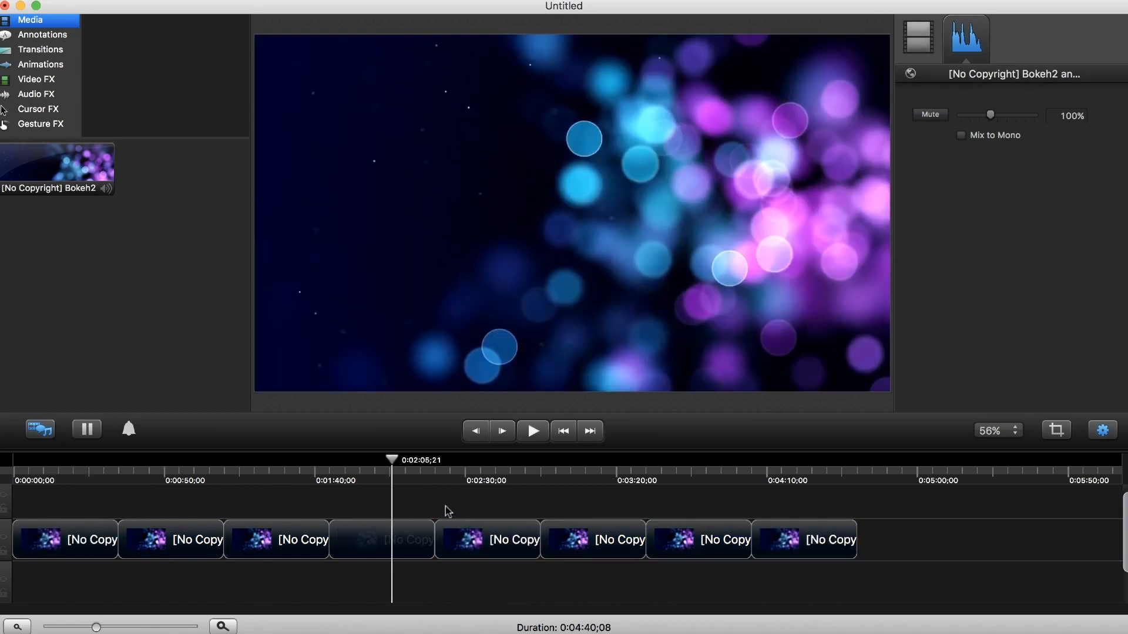
# Search the Mac's files for "avatar" and place avatar fondo verde.mp4 at the timeline start, on the track above the background
pyautogui.press('alt+super+space')
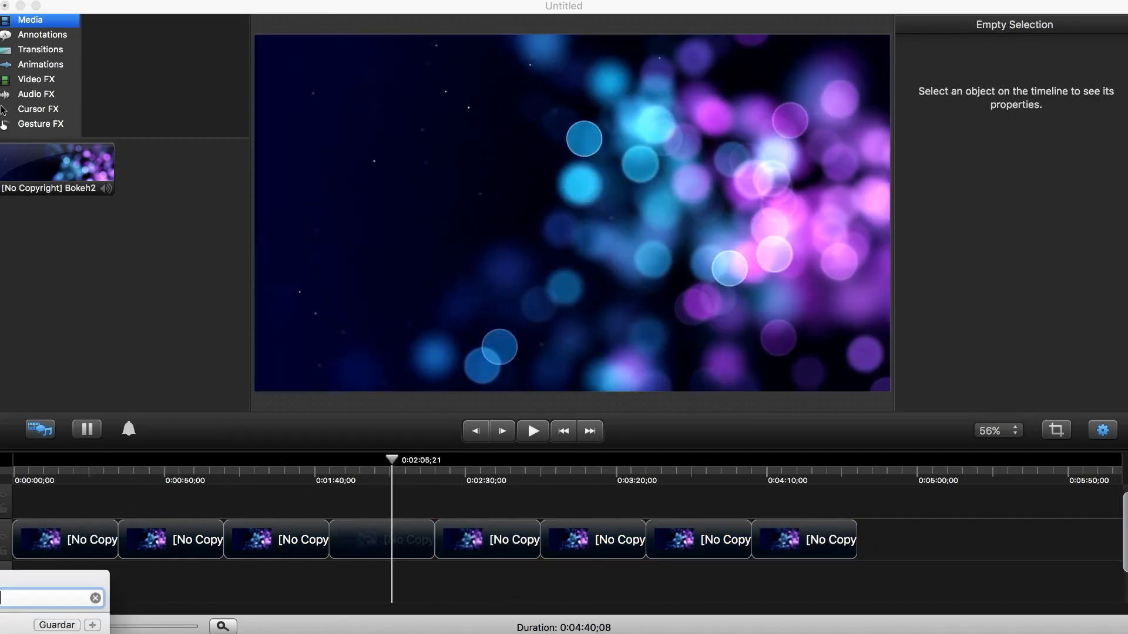
pyautogui.write('avatar')
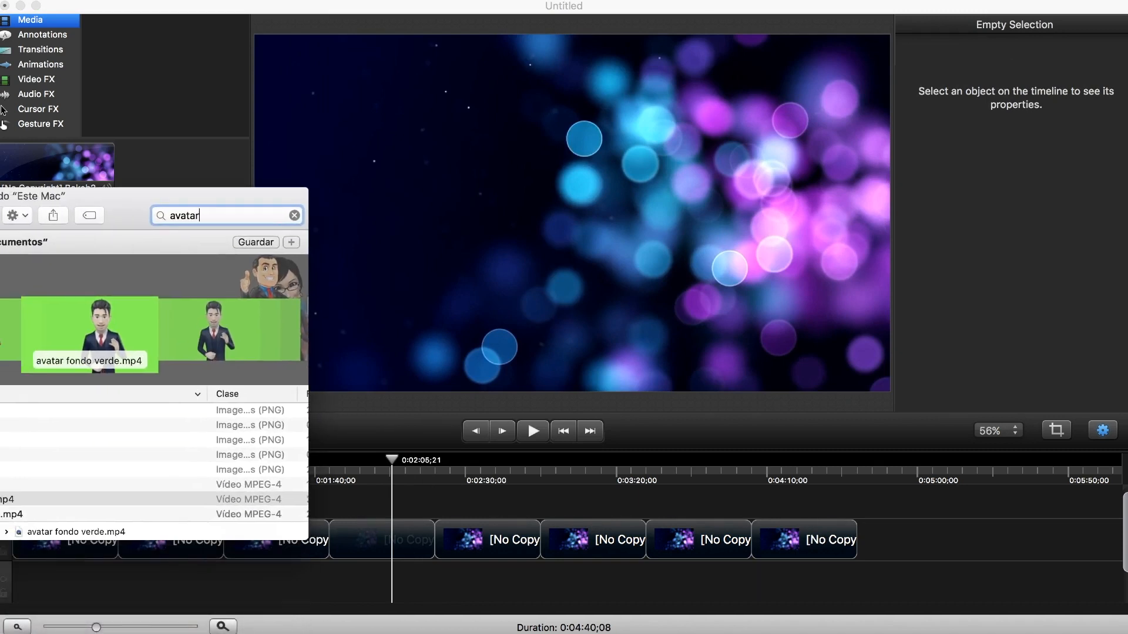
pyautogui.moveTo(125, 328)
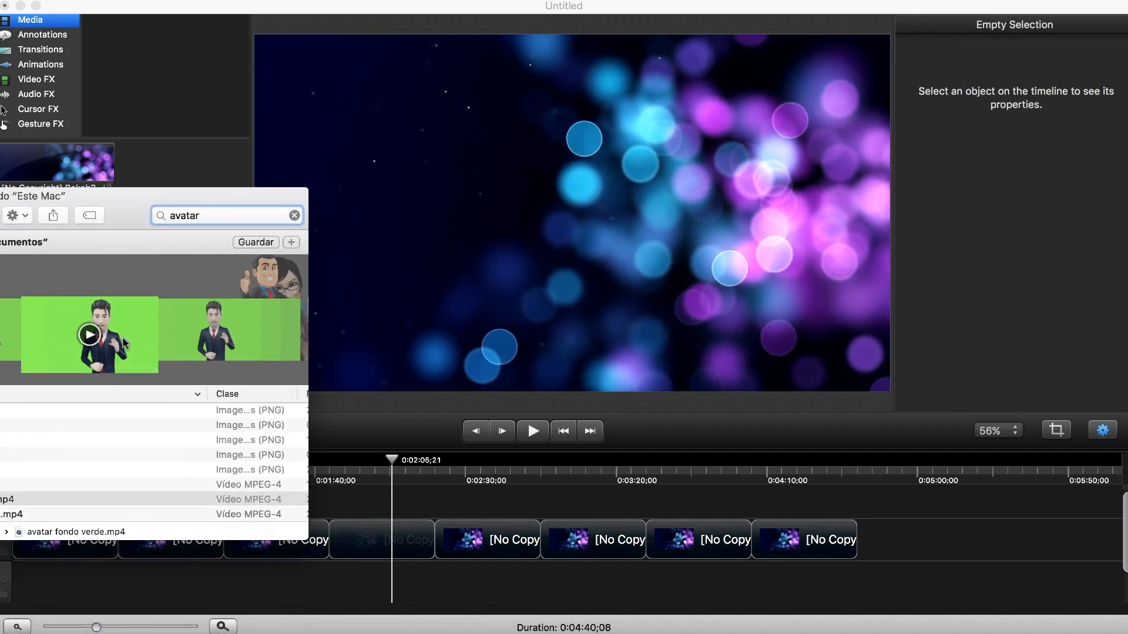
pyautogui.moveTo(0, 198); pyautogui.dragTo(614, 102)
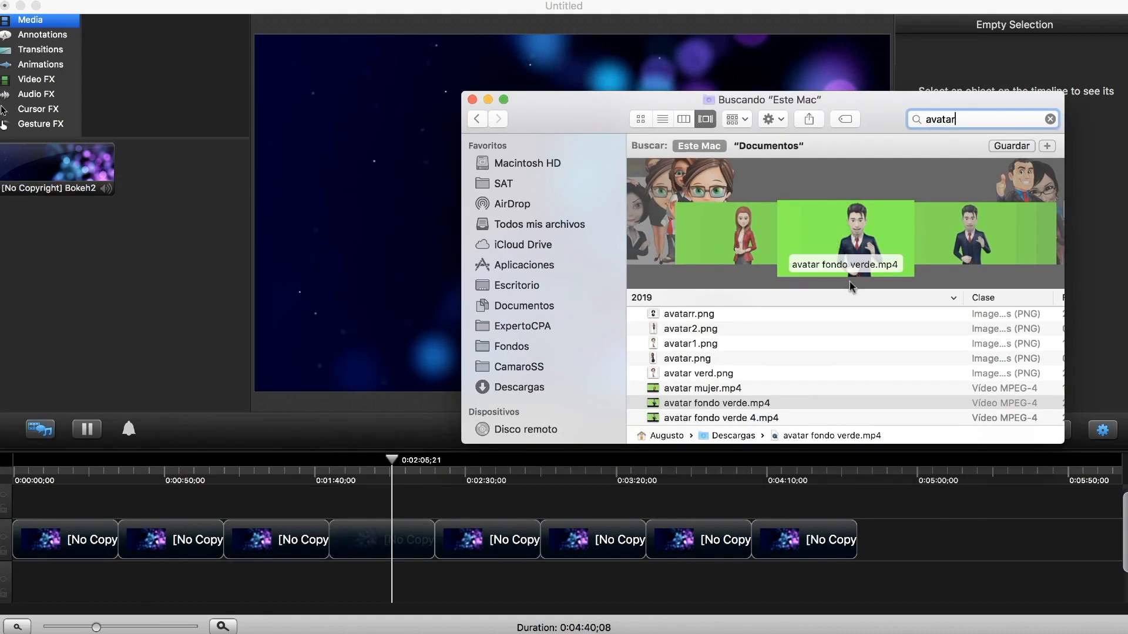
pyautogui.moveTo(670, 405); pyautogui.dragTo(82, 503)
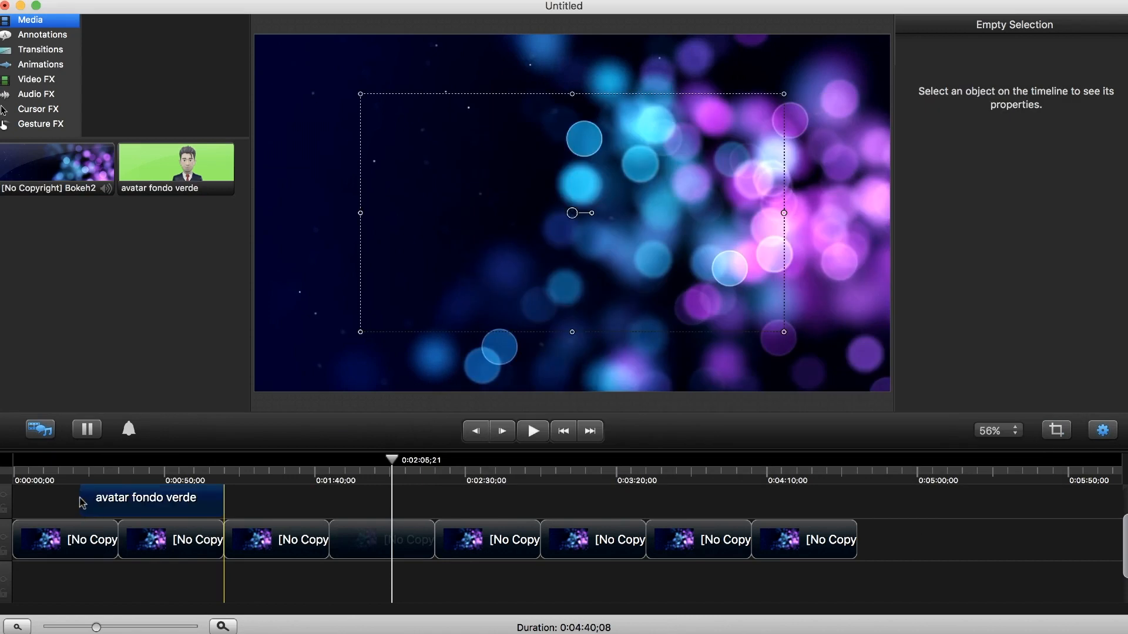
# Show the avatar clip at about 0:00:11;17 and move it to the canvas's lower edge at X -153, Y -270
pyautogui.click(73, 504)
pyautogui.click(121, 500)
pyautogui.moveTo(120, 500); pyautogui.dragTo(49, 470)
pyautogui.click(53, 470)
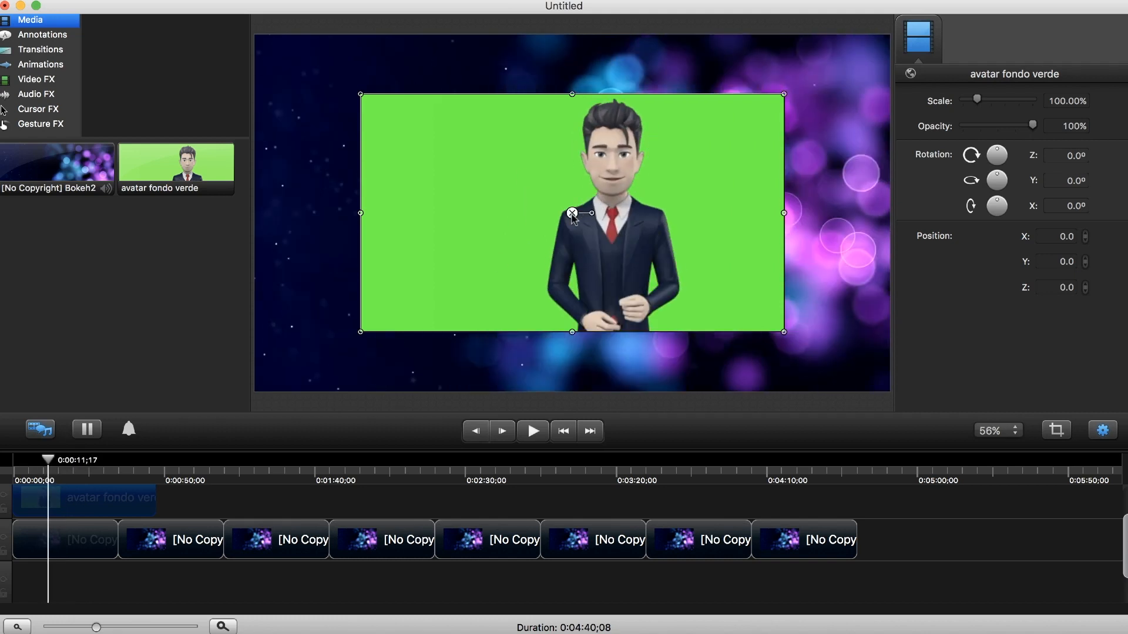
pyautogui.moveTo(572, 214); pyautogui.dragTo(538, 273)
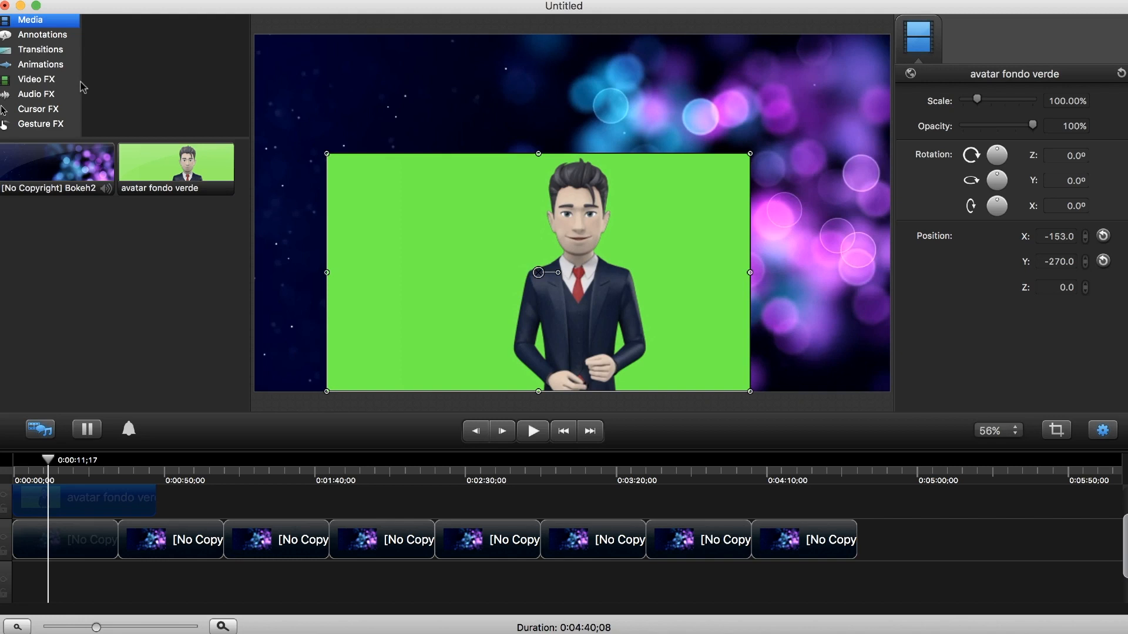
# Apply the Remove a Color video effect to the avatar fondo verde clip and bring up its settings
pyautogui.click(36, 80)
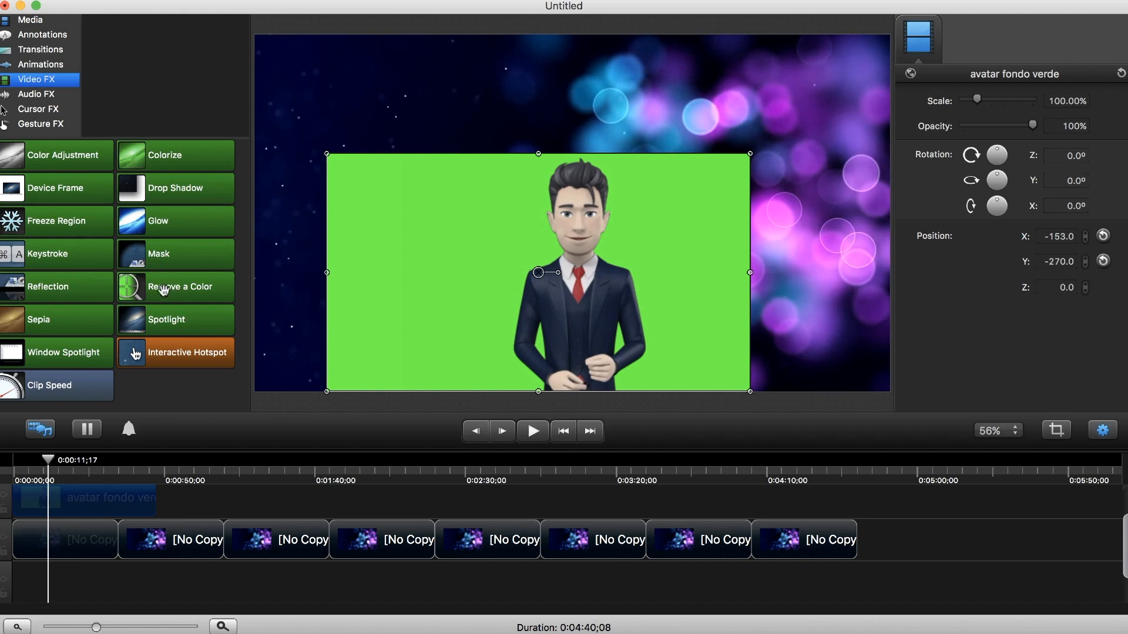
pyautogui.moveTo(153, 286); pyautogui.dragTo(87, 502)
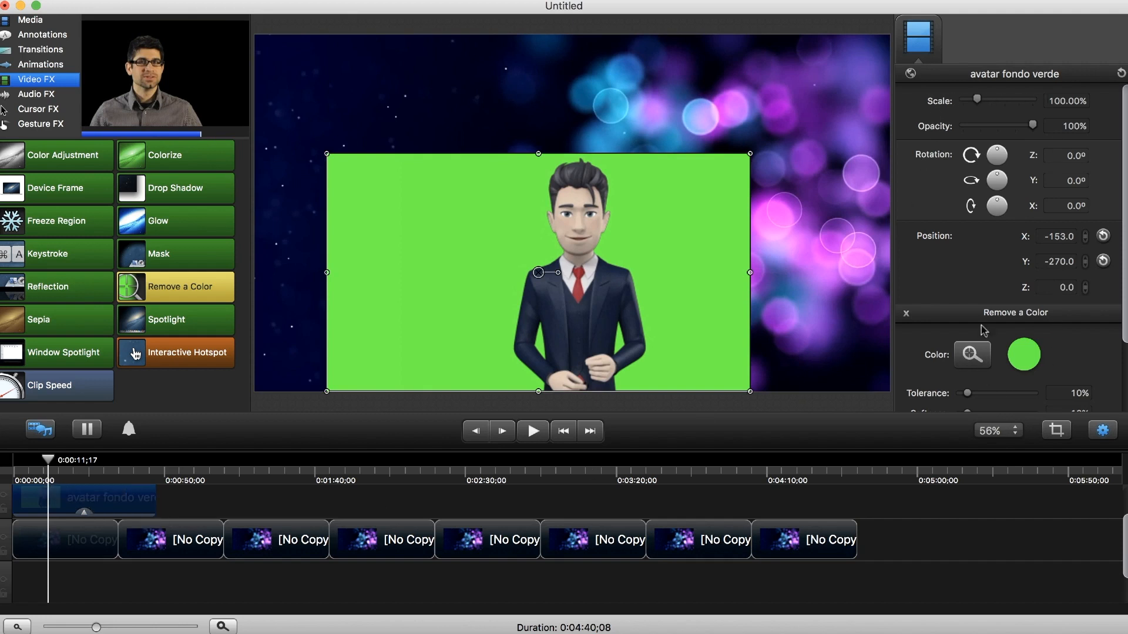
pyautogui.scroll(-3, 1008, 281)
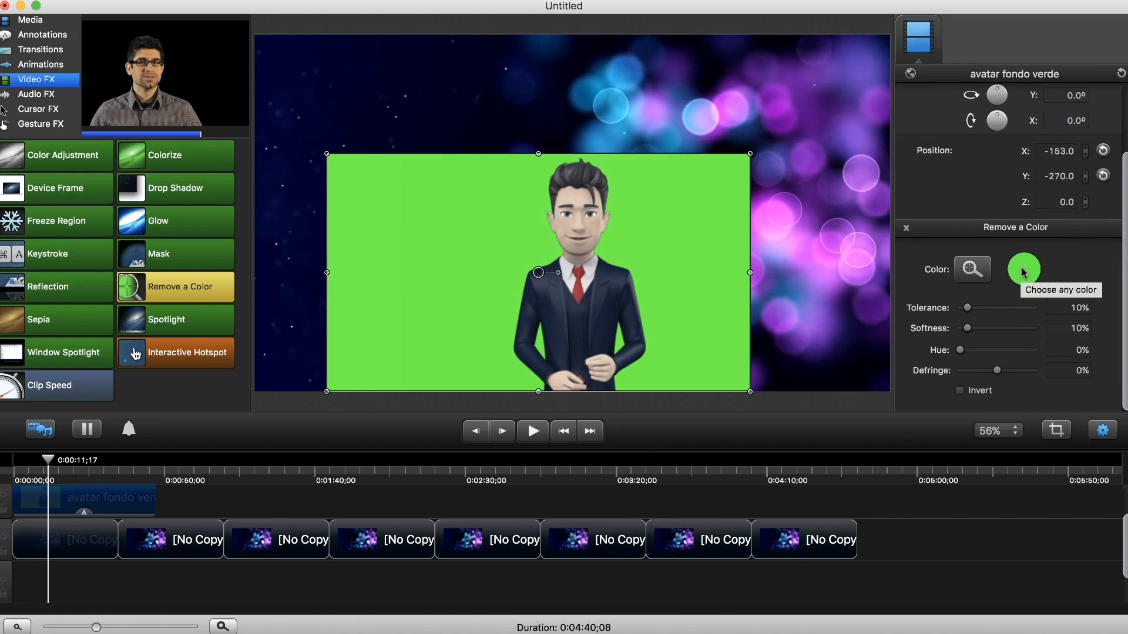
# Sample the green backdrop beside the avatar as the Remove a Color effect's color
pyautogui.click(1101, 431)
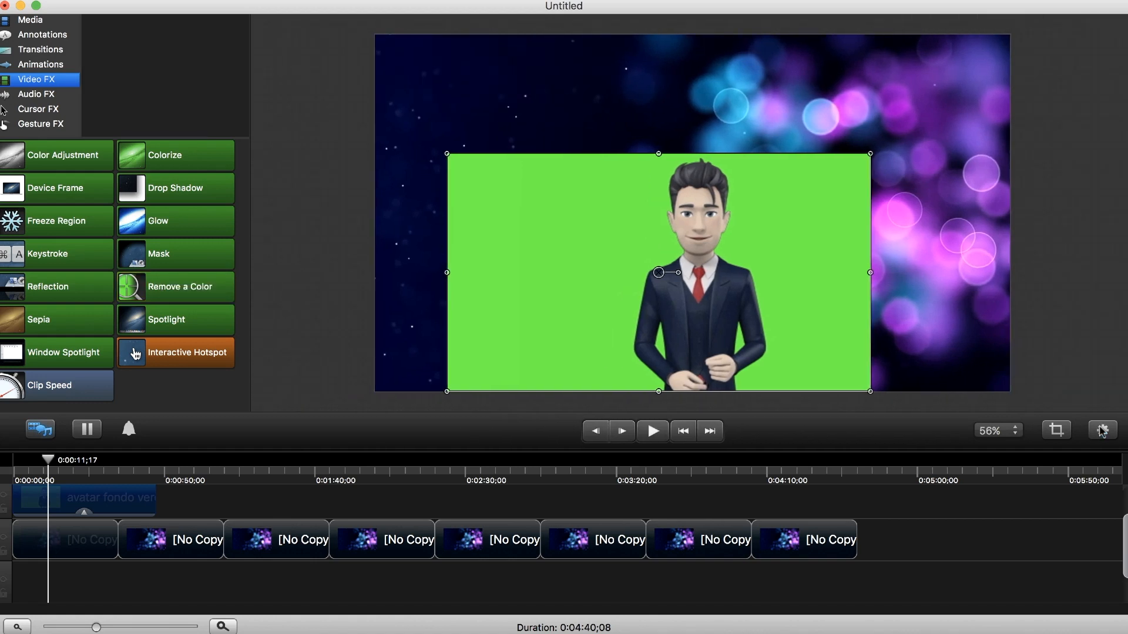
pyautogui.click(1102, 430)
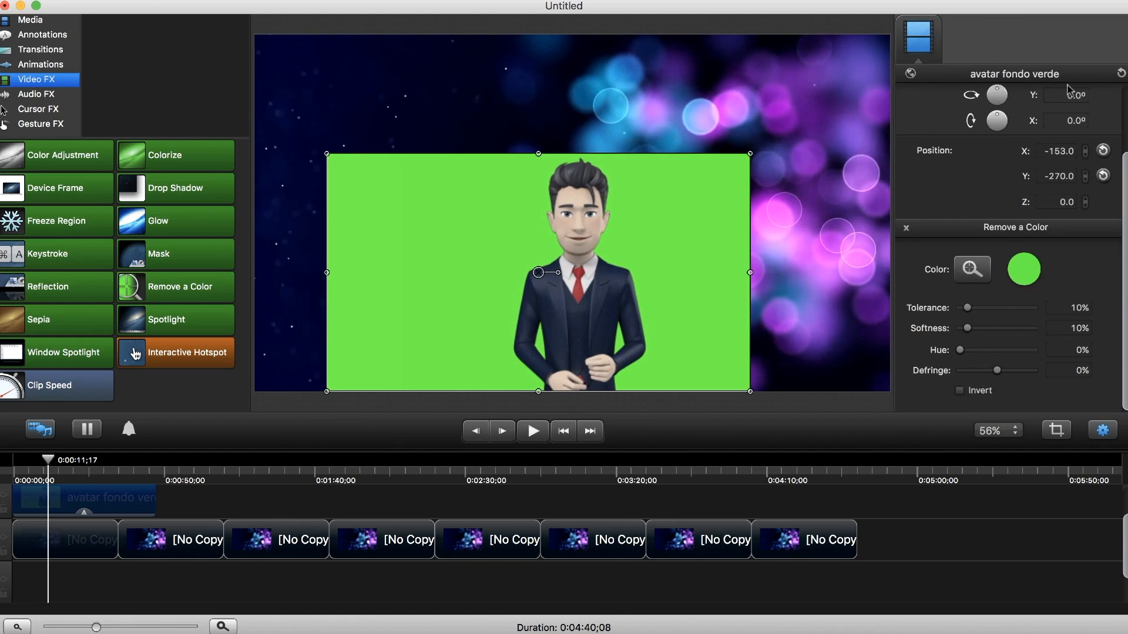
pyautogui.click(972, 272)
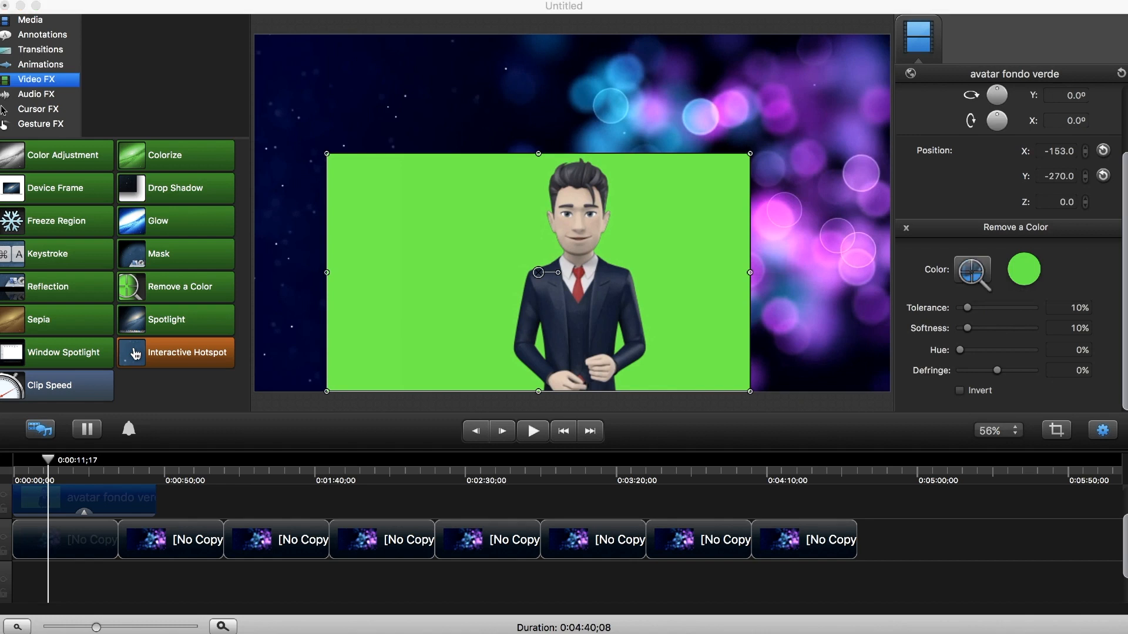
pyautogui.click(662, 200)
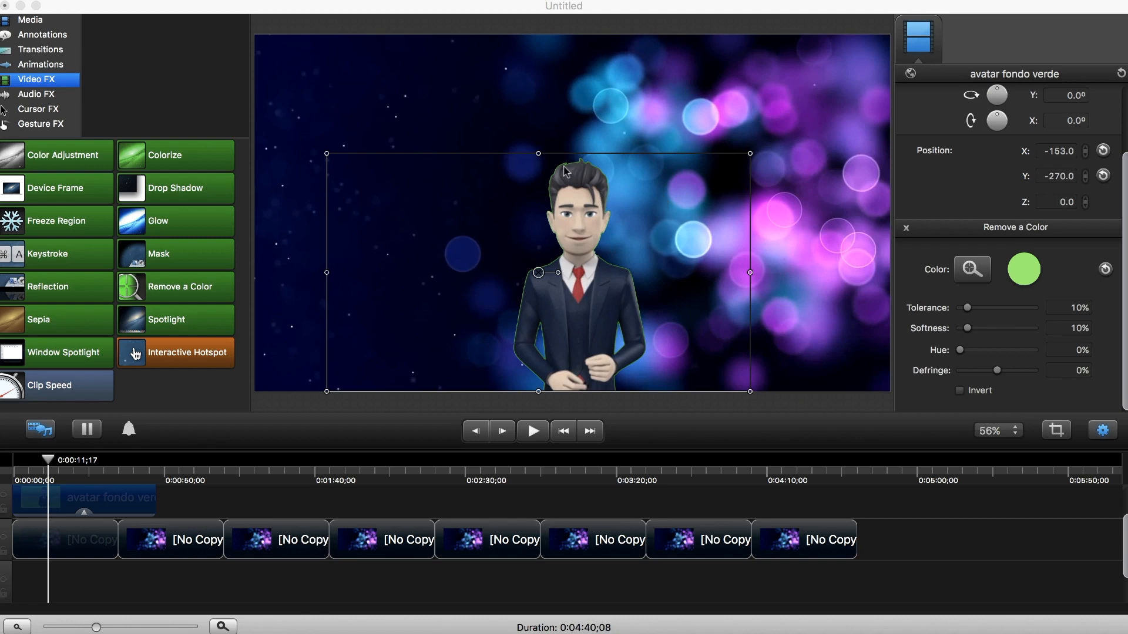
# Set the avatar effect's Tolerance to 36% to clean the green fringe around the figure
pyautogui.scroll(5, 569, 226)
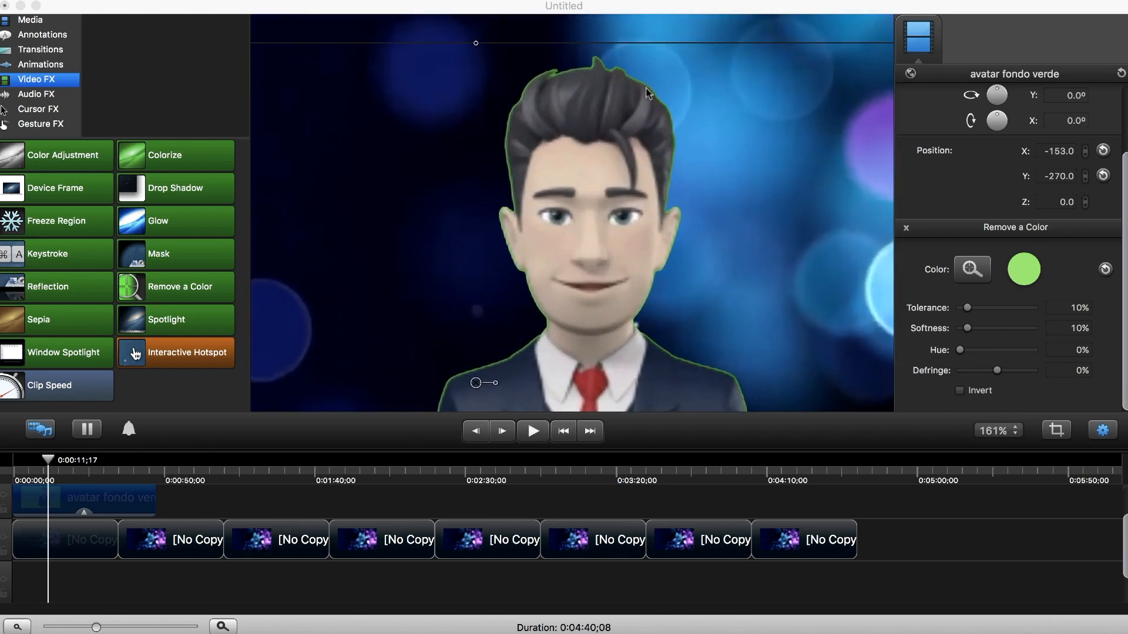
pyautogui.scroll(-5, 656, 295)
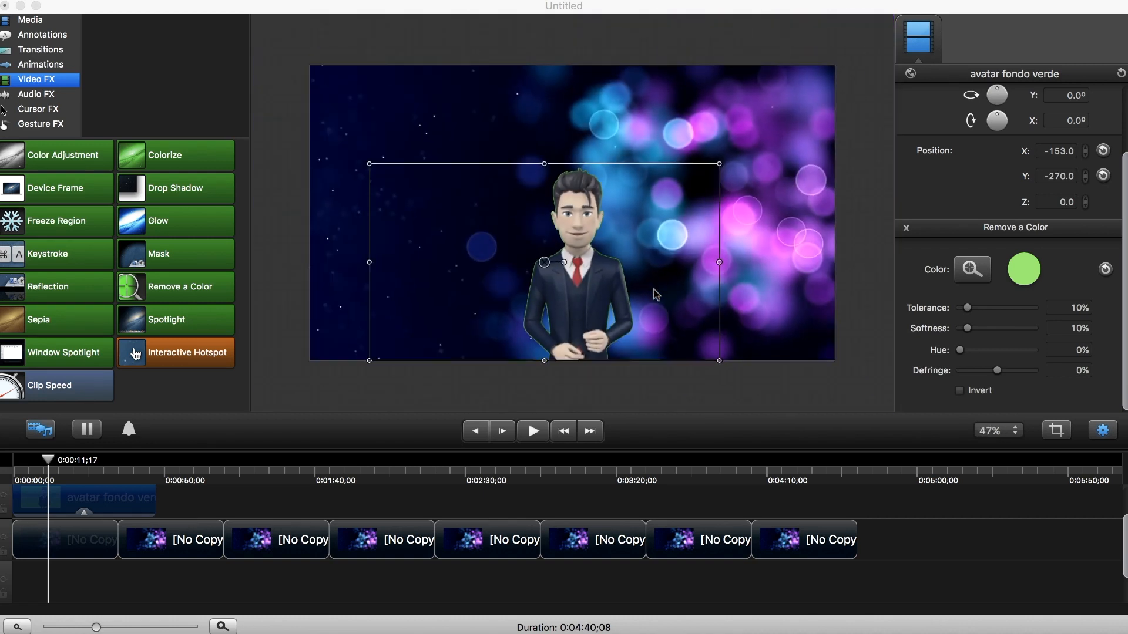
pyautogui.scroll(4, 656, 295)
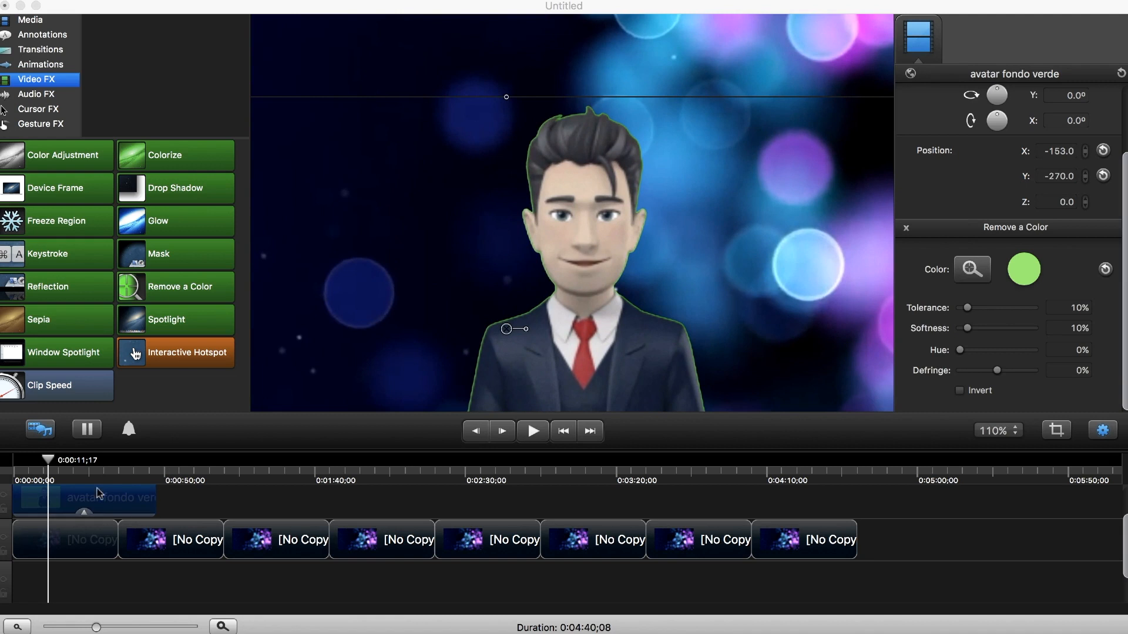
pyautogui.click(136, 494)
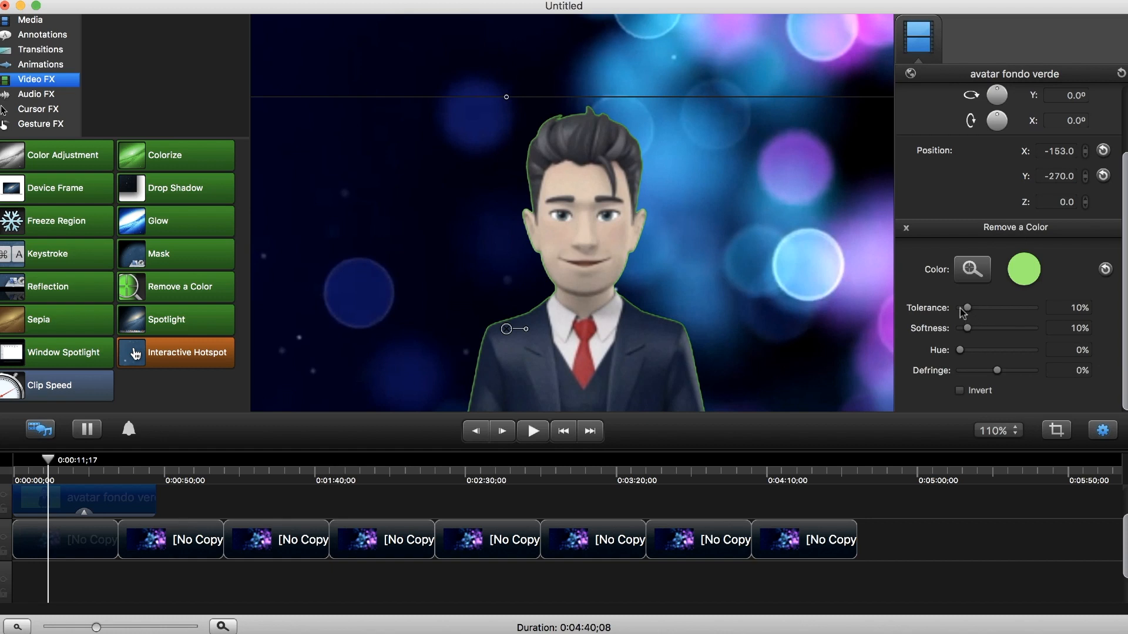
pyautogui.moveTo(968, 310); pyautogui.dragTo(991, 312)
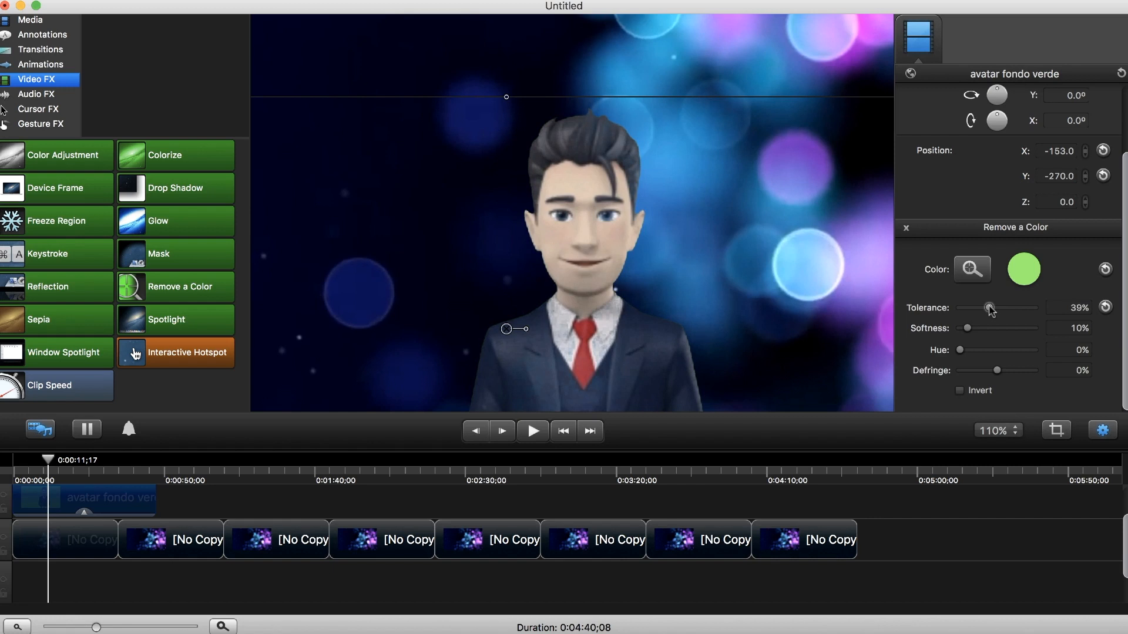
pyautogui.moveTo(991, 312); pyautogui.dragTo(989, 313)
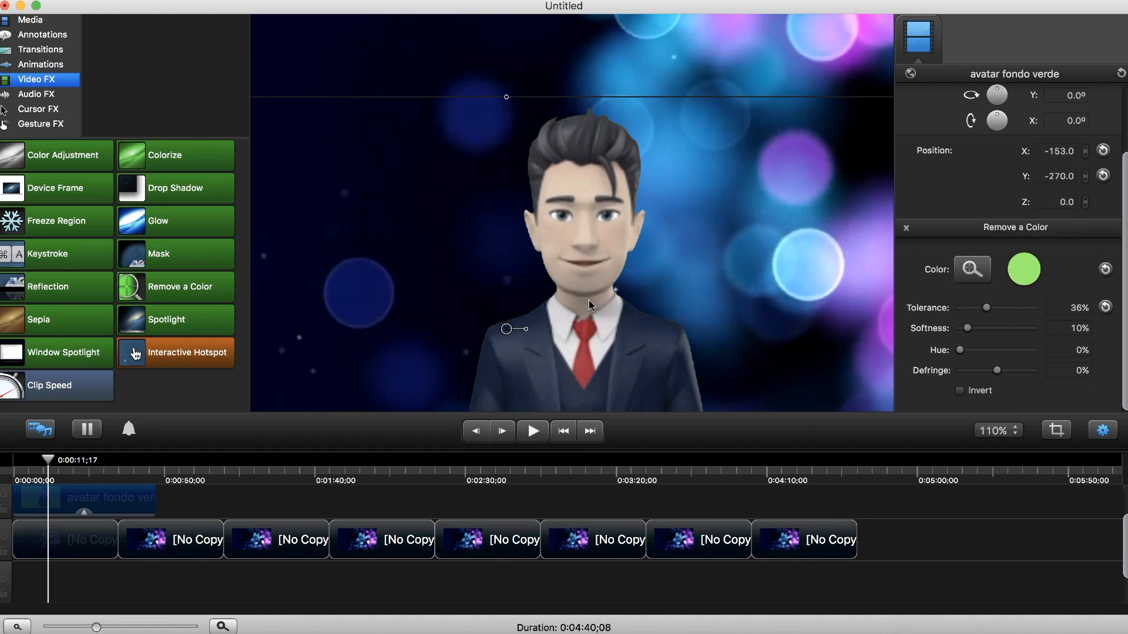
# Move the avatar clip to X 406, Y -270, and try Softness at 0% before resetting it
pyautogui.scroll(-5, 588, 301)
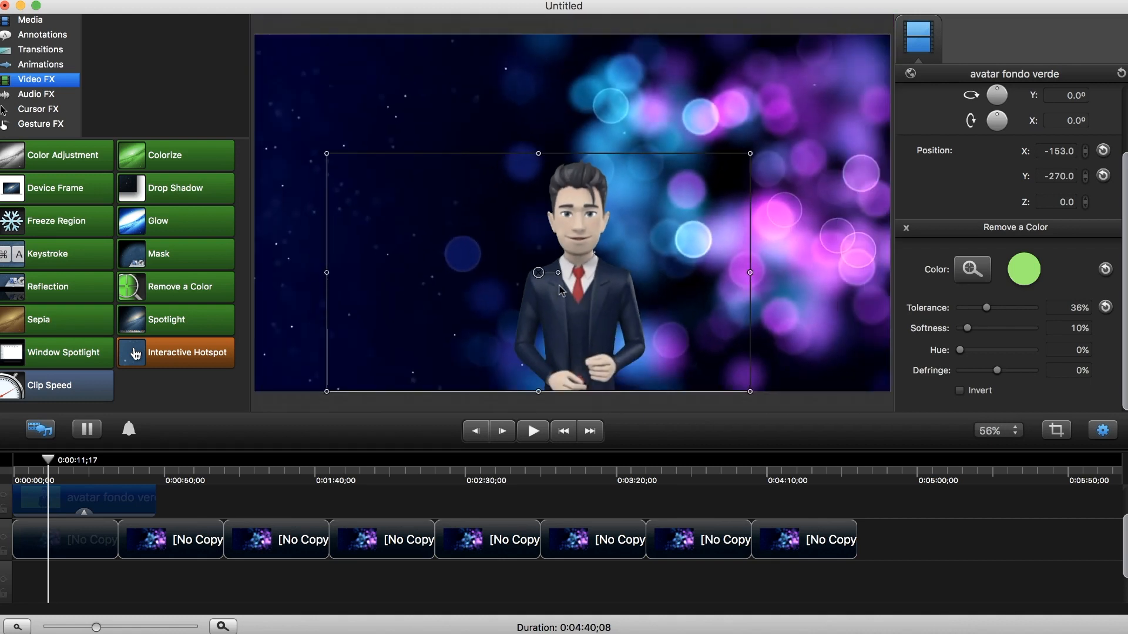
pyautogui.moveTo(562, 290); pyautogui.dragTo(889, 286)
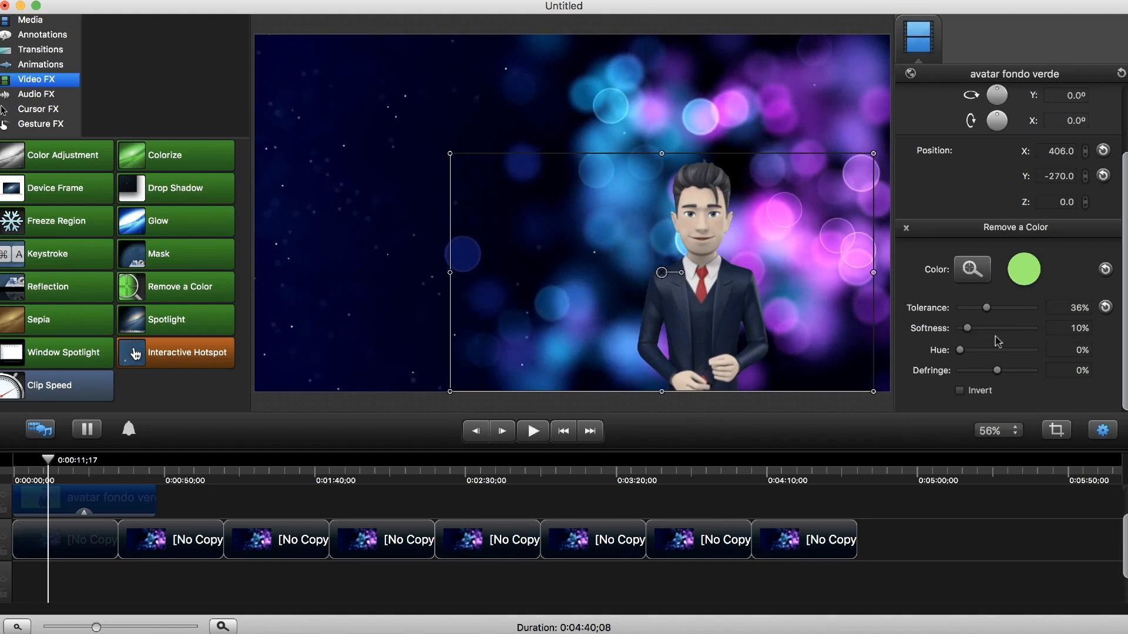
pyautogui.moveTo(966, 328)
pyautogui.mouseDown()
pyautogui.moveTo(992, 329)
pyautogui.moveTo(951, 335)
pyautogui.moveTo(1027, 334)
pyautogui.moveTo(959, 334)
pyautogui.mouseUp()
pyautogui.click(1103, 330)
pyautogui.moveTo(959, 350)
pyautogui.mouseDown()
pyautogui.moveTo(1034, 353)
pyautogui.moveTo(955, 351)
pyautogui.mouseUp()
pyautogui.scroll(5, 638, 234)
pyautogui.moveTo(637, 234); pyautogui.dragTo(568, 226)
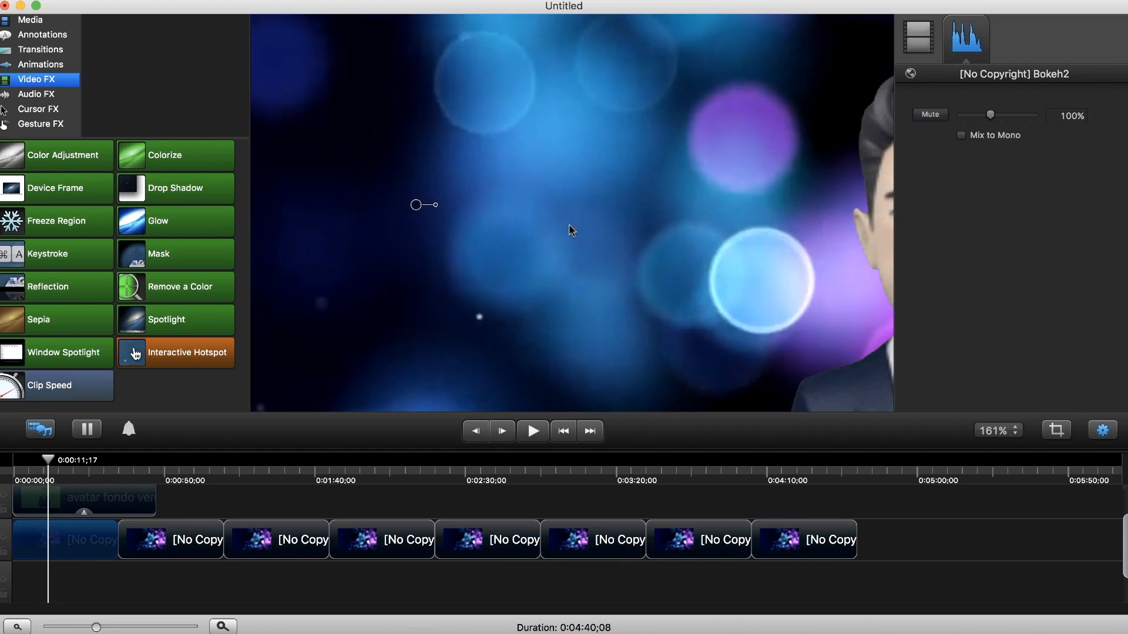
pyautogui.press('super+z')
pyautogui.scroll(-5, 632, 222)
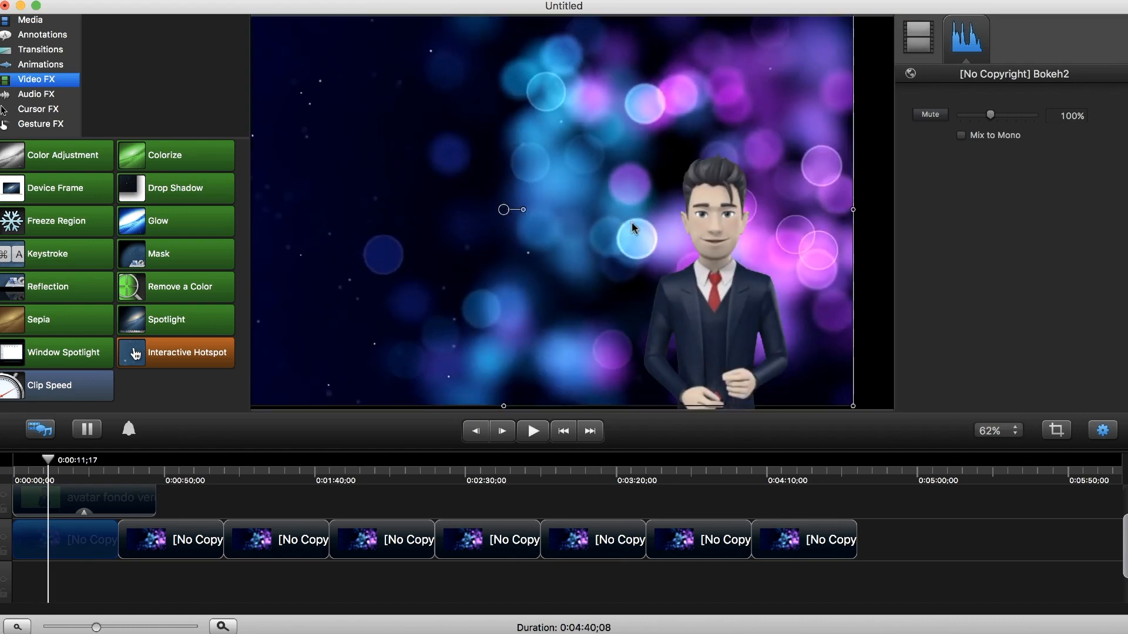
# Set the avatar effect's Hue to 19% and Defringe to -11%, leaving Softness at its default 10%
pyautogui.click(1103, 433)
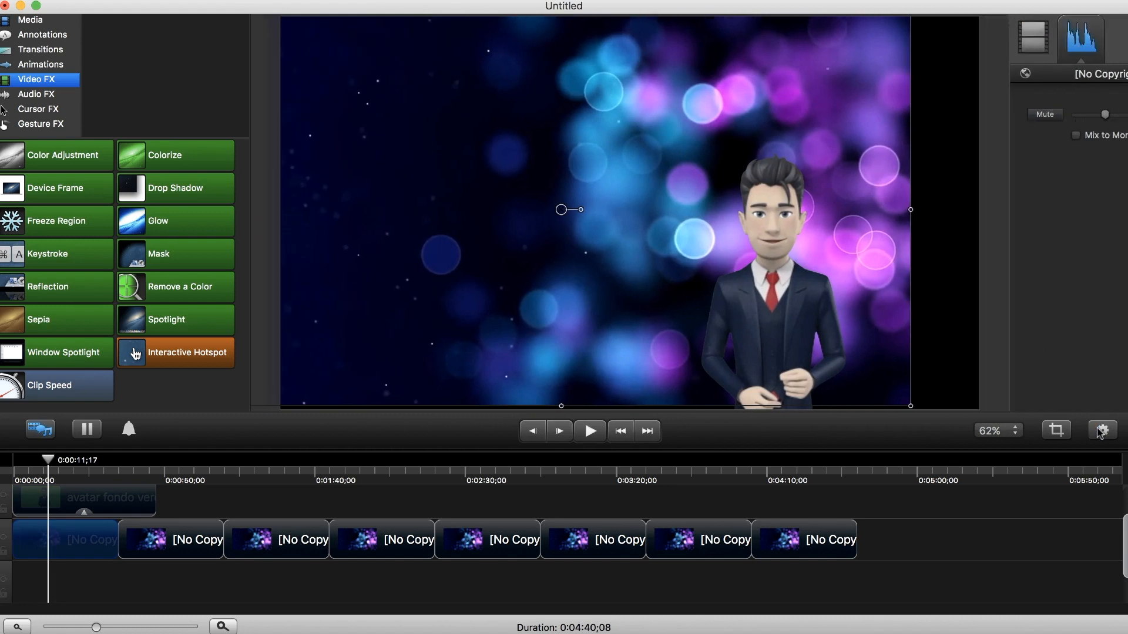
pyautogui.click(1102, 433)
pyautogui.click(921, 39)
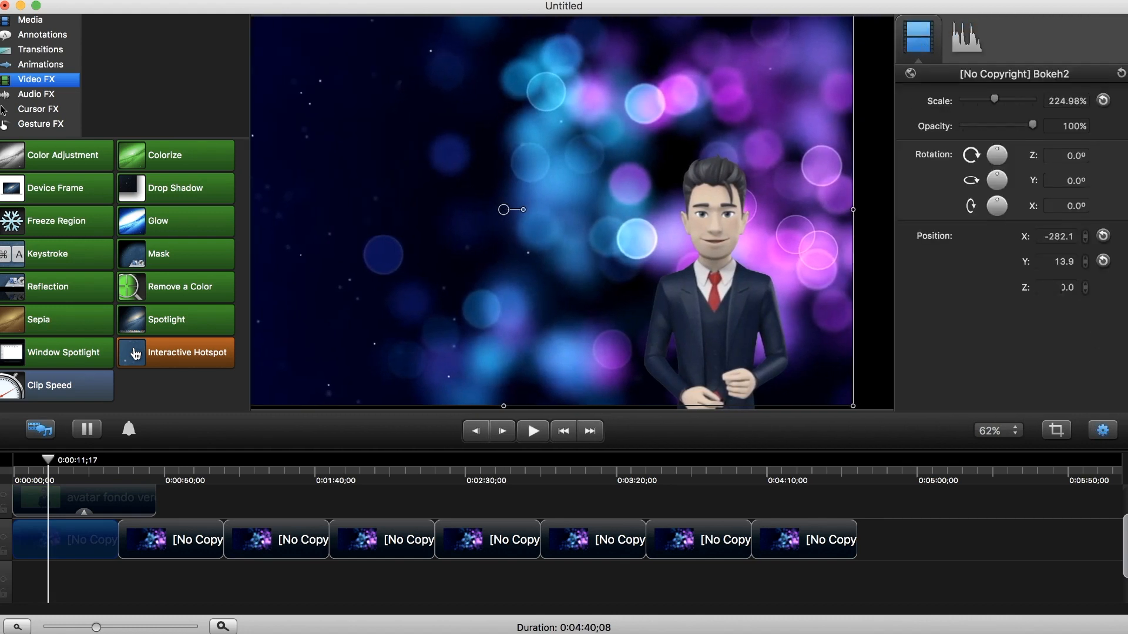
pyautogui.click(116, 505)
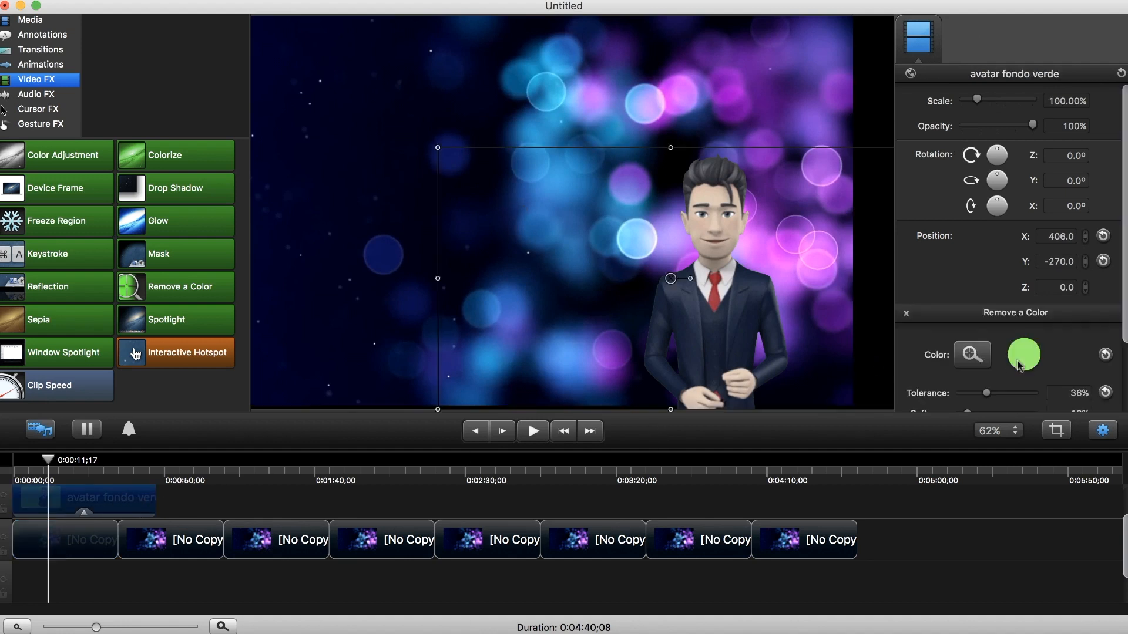
pyautogui.scroll(-3, 968, 352)
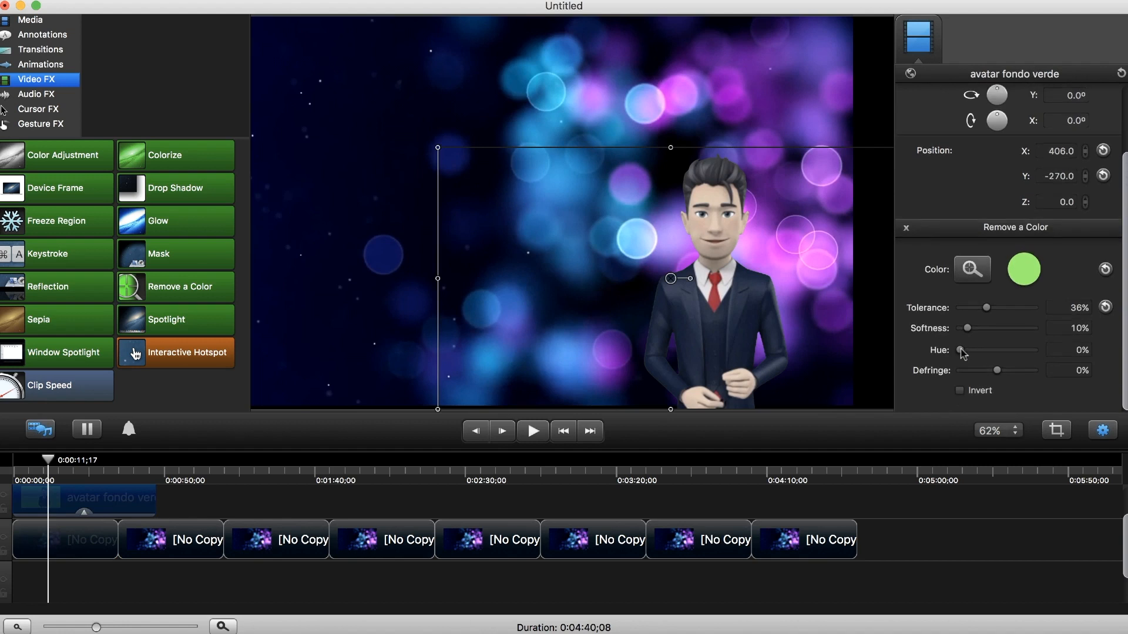
pyautogui.moveTo(997, 371)
pyautogui.mouseDown()
pyautogui.moveTo(987, 374)
pyautogui.moveTo(1032, 376)
pyautogui.moveTo(969, 380)
pyautogui.moveTo(983, 379)
pyautogui.moveTo(990, 353)
pyautogui.moveTo(1029, 354)
pyautogui.moveTo(962, 354)
pyautogui.moveTo(980, 352)
pyautogui.moveTo(972, 371)
pyautogui.moveTo(996, 378)
pyautogui.mouseUp()
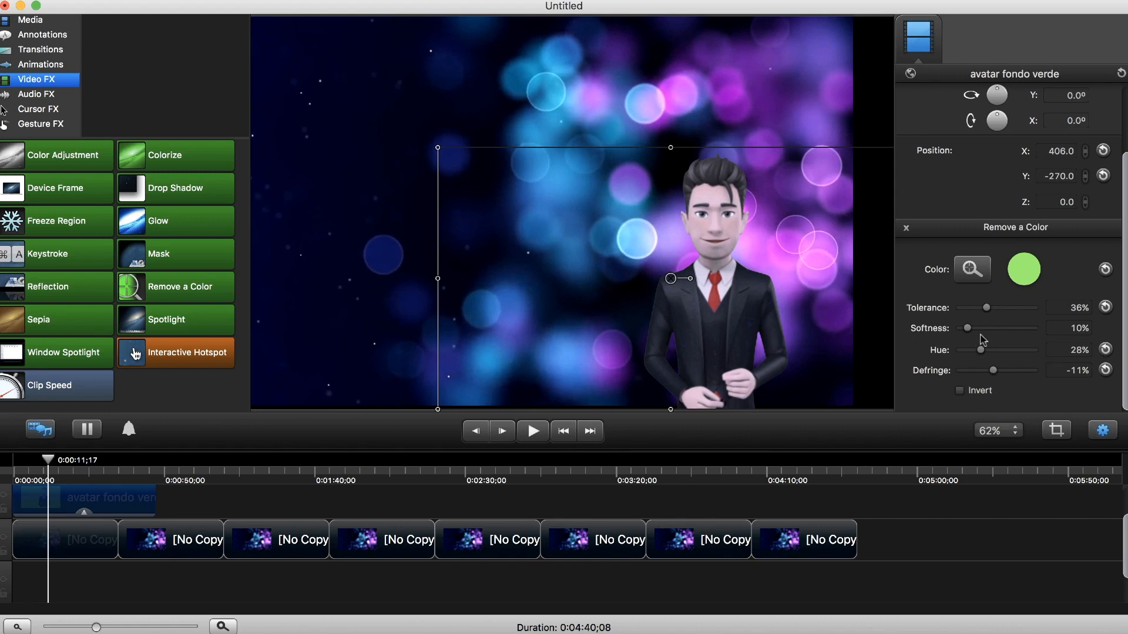
pyautogui.moveTo(968, 328); pyautogui.dragTo(962, 329)
pyautogui.click(1106, 329)
pyautogui.moveTo(982, 351); pyautogui.dragTo(974, 353)
# Realign the first Bokeh2 background clip with the canvas at X -0.1, Y -0.1
pyautogui.press('super+minus')
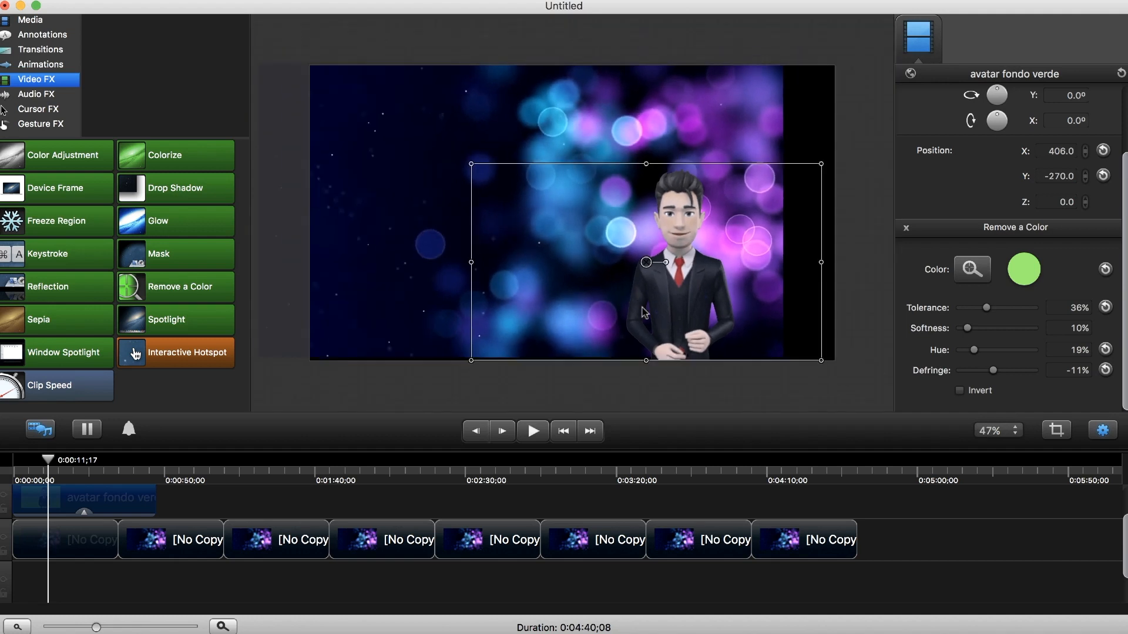
pyautogui.click(101, 541)
pyautogui.moveTo(521, 210); pyautogui.dragTo(572, 212)
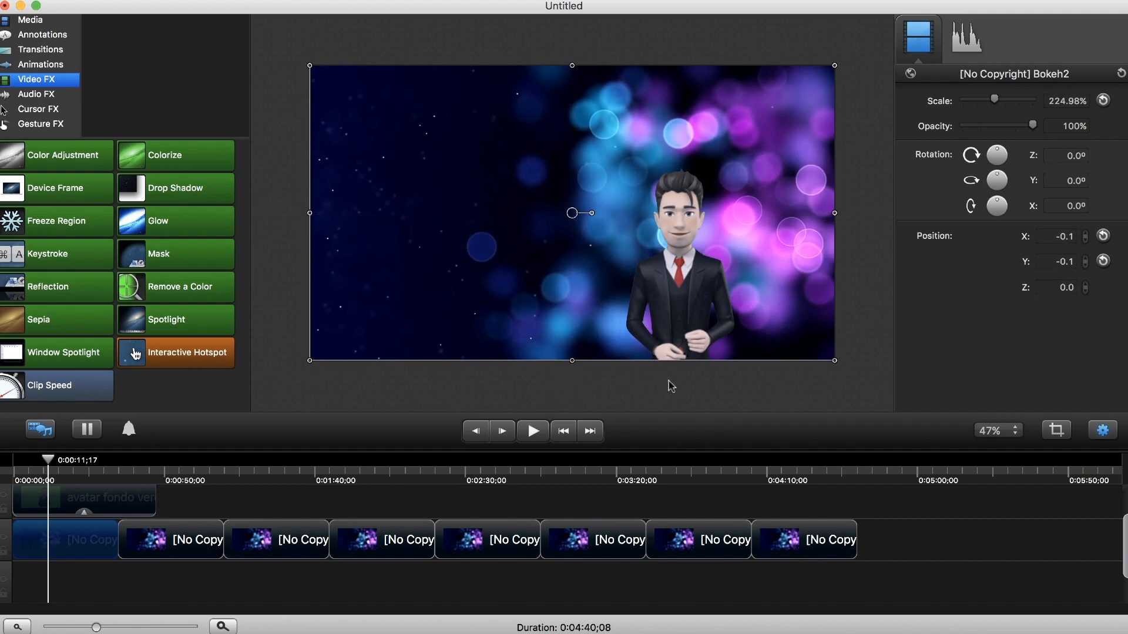
# Align the avatar clip with the canvas corner at X 480, Y -270, and scrub to 0:00:33;00
pyautogui.click(124, 509)
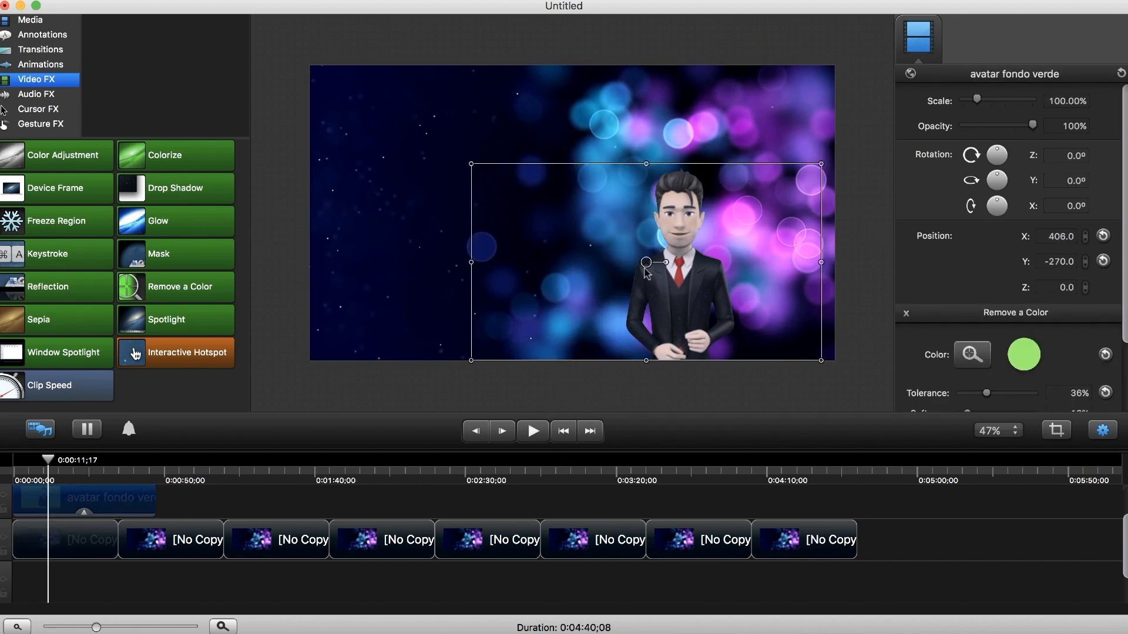
pyautogui.moveTo(644, 268); pyautogui.dragTo(668, 262)
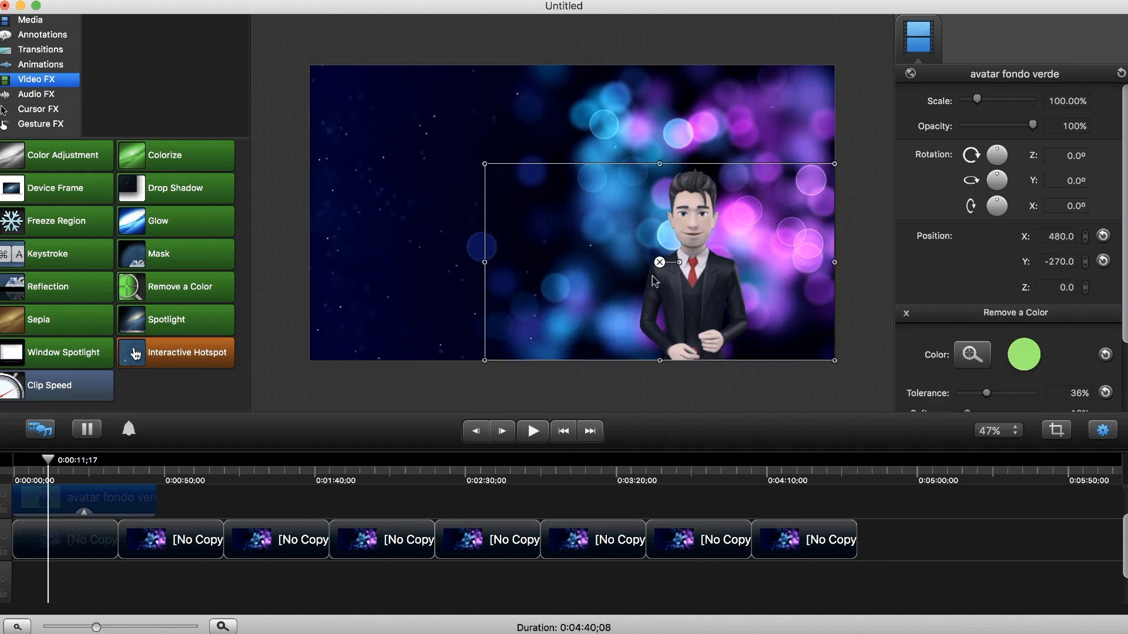
pyautogui.moveTo(49, 464); pyautogui.dragTo(108, 473)
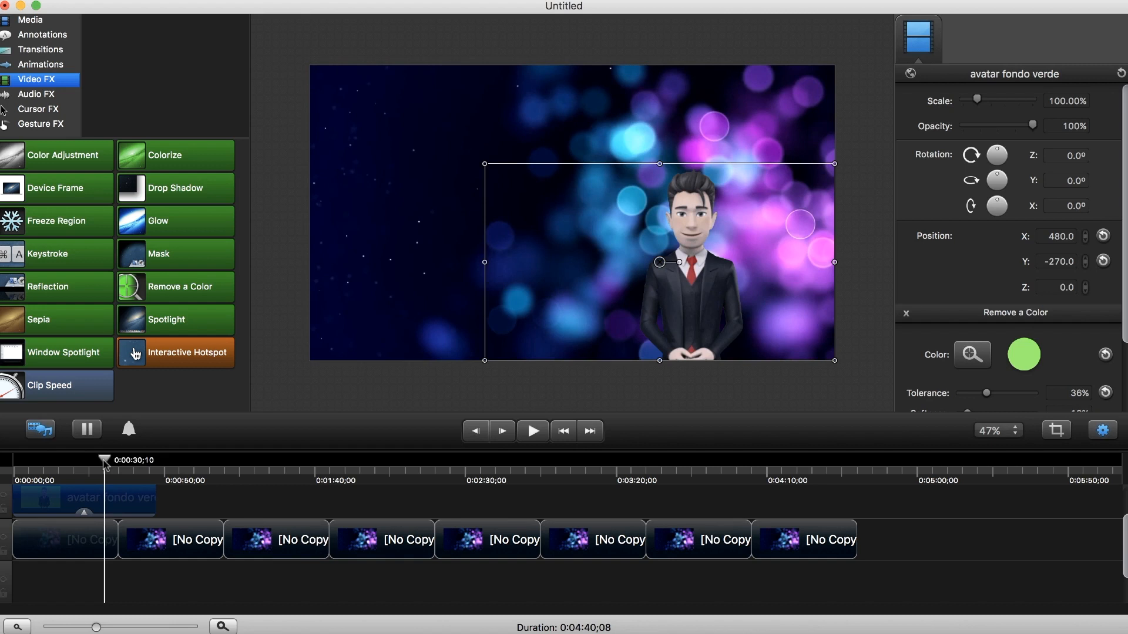
pyautogui.moveTo(104, 463)
pyautogui.mouseDown()
pyautogui.moveTo(71, 470)
pyautogui.moveTo(112, 479)
pyautogui.mouseUp()
# Try the avatar clip at X -920 and bring it back near the canvas center at X -128, Y -270
pyautogui.moveTo(656, 262); pyautogui.dragTo(444, 263)
pyautogui.moveTo(405, 262); pyautogui.dragTo(397, 262)
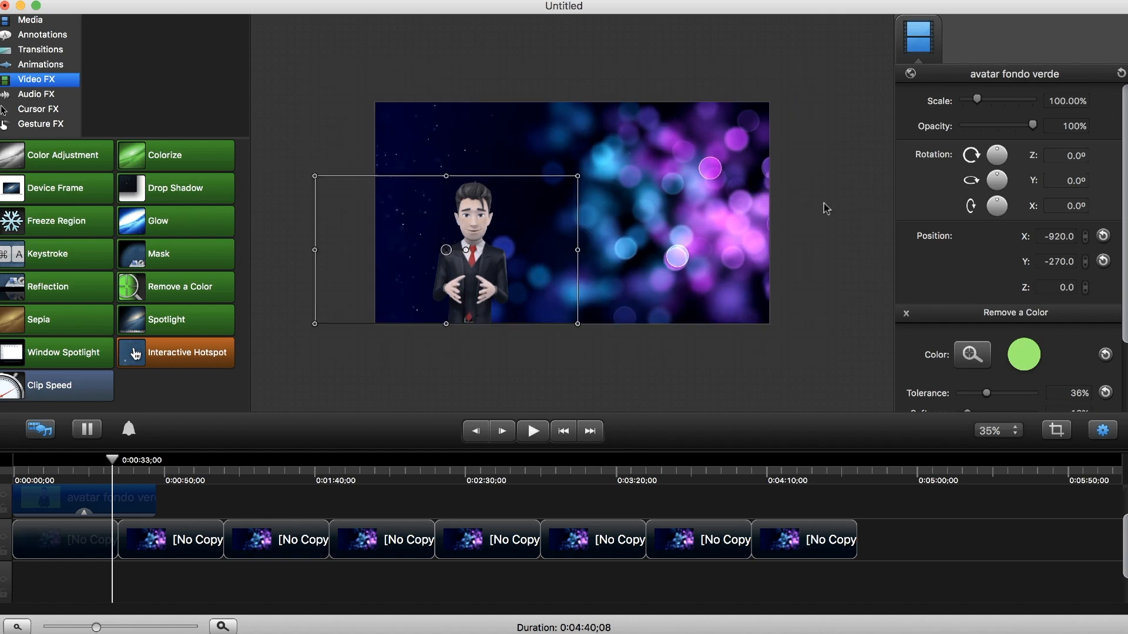
pyautogui.scroll(5, 659, 224)
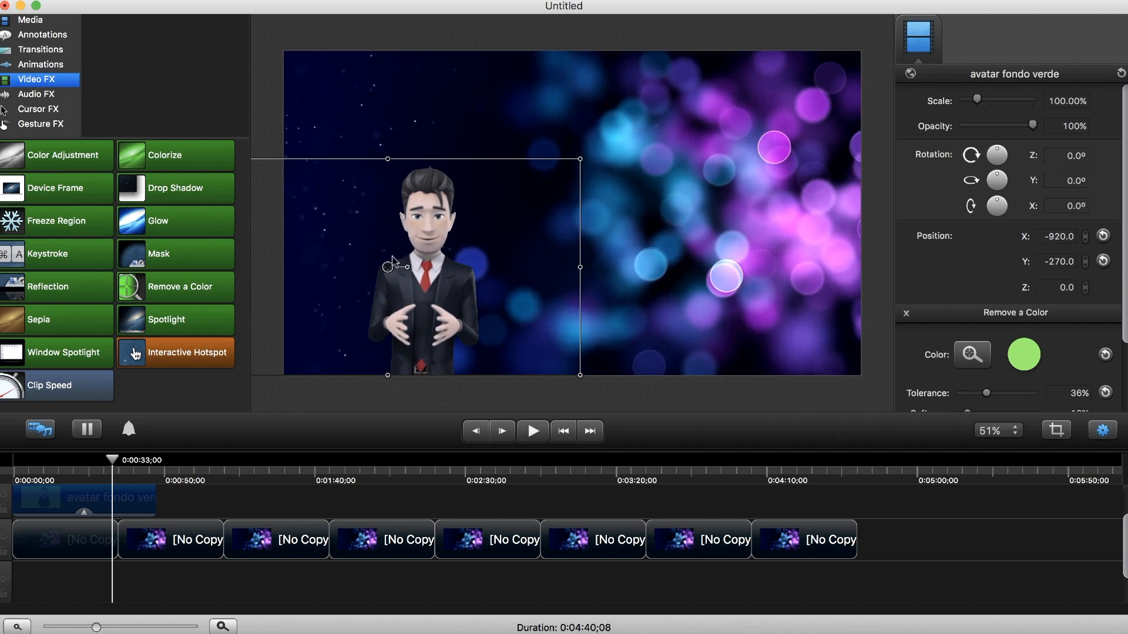
pyautogui.moveTo(389, 266); pyautogui.dragTo(546, 267)
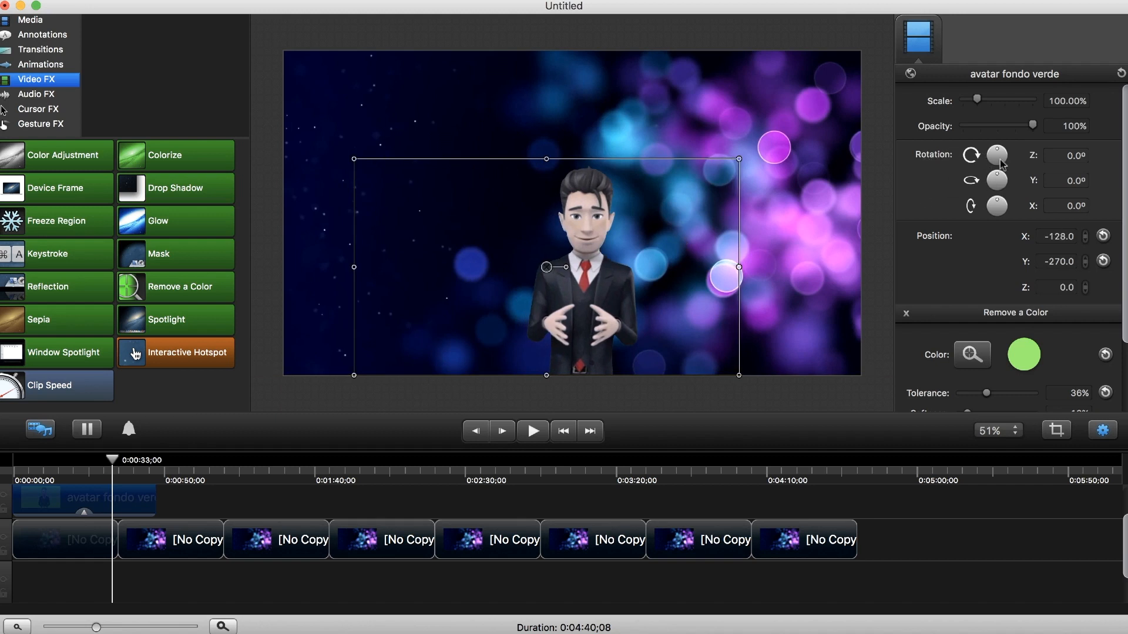
# Try rotating the avatar about the Z, Y and X axes, and reset all three rotations
pyautogui.moveTo(998, 151); pyautogui.dragTo(989, 222)
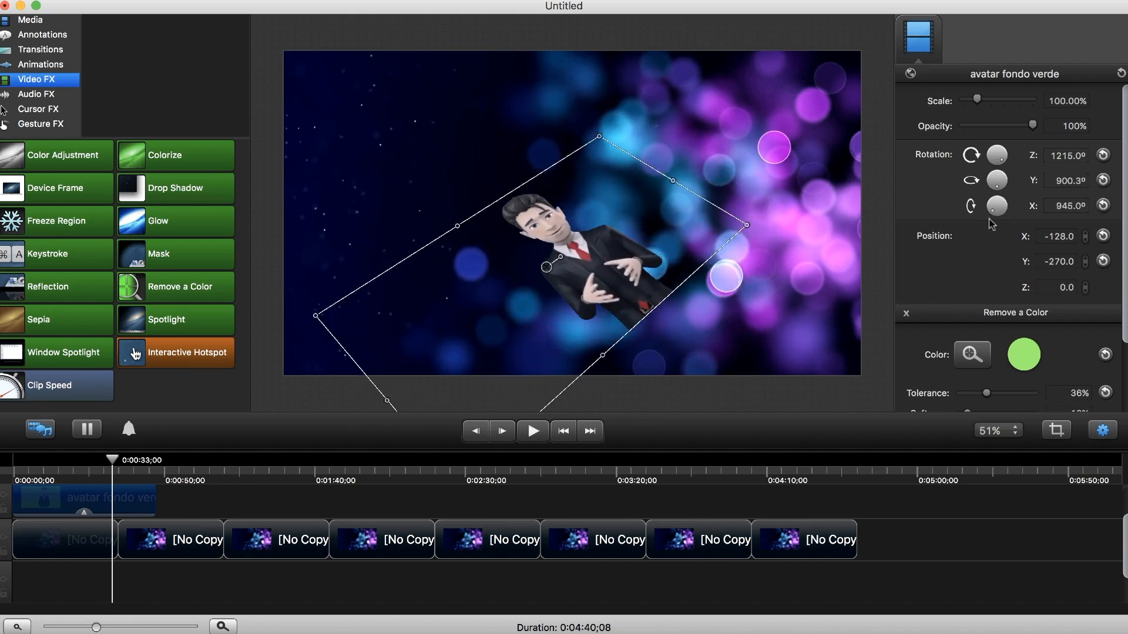
pyautogui.click(1103, 205)
pyautogui.click(1104, 182)
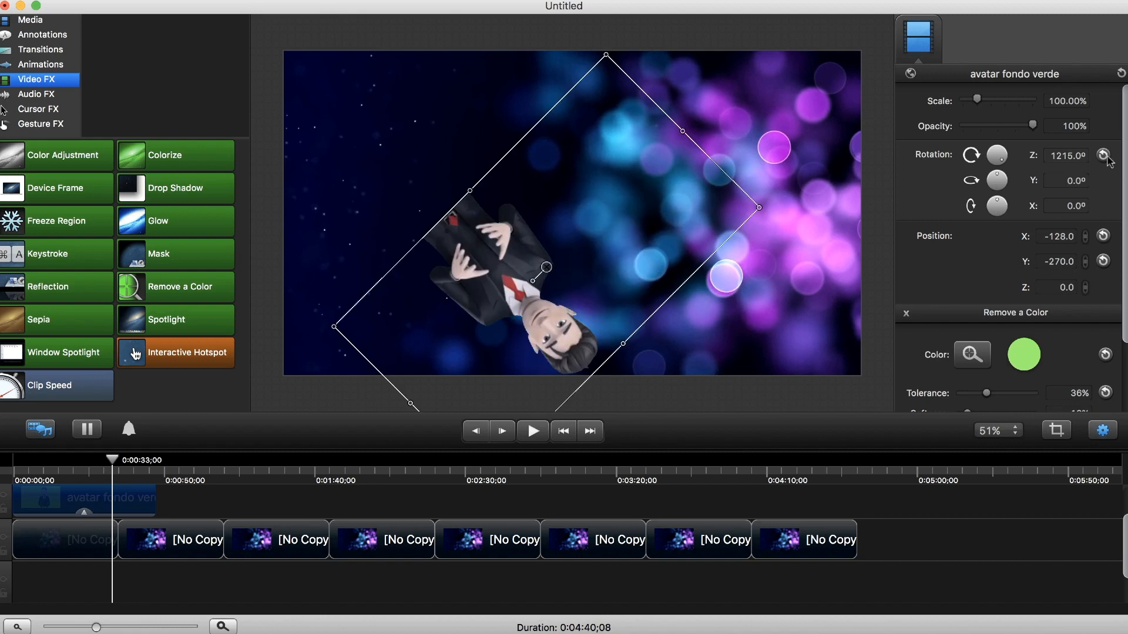
pyautogui.click(1104, 157)
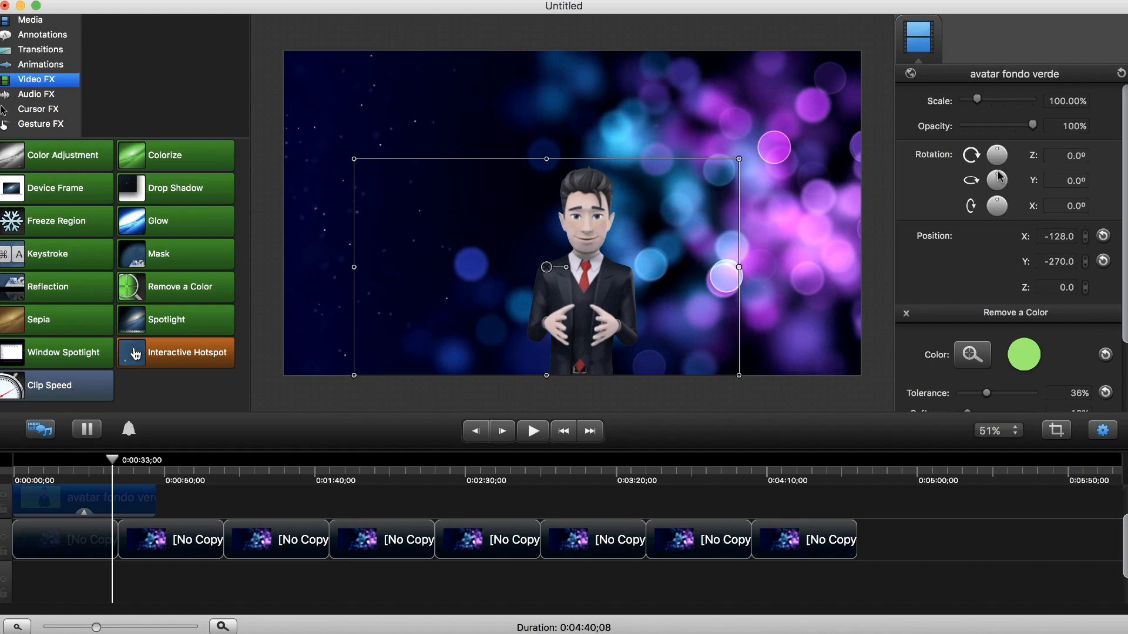
# Mirror the avatar with a Y rotation of 180°, place it at X -796, Y -270, and check it at 0:00:19;26
pyautogui.moveTo(1000, 176); pyautogui.dragTo(1002, 203)
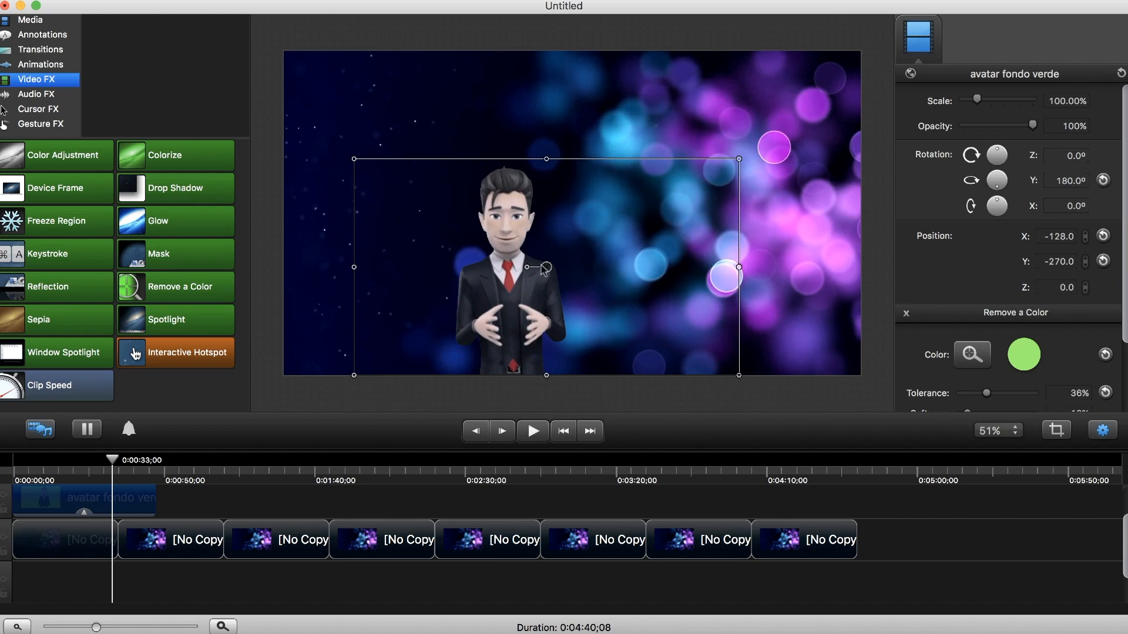
pyautogui.moveTo(545, 269); pyautogui.dragTo(413, 269)
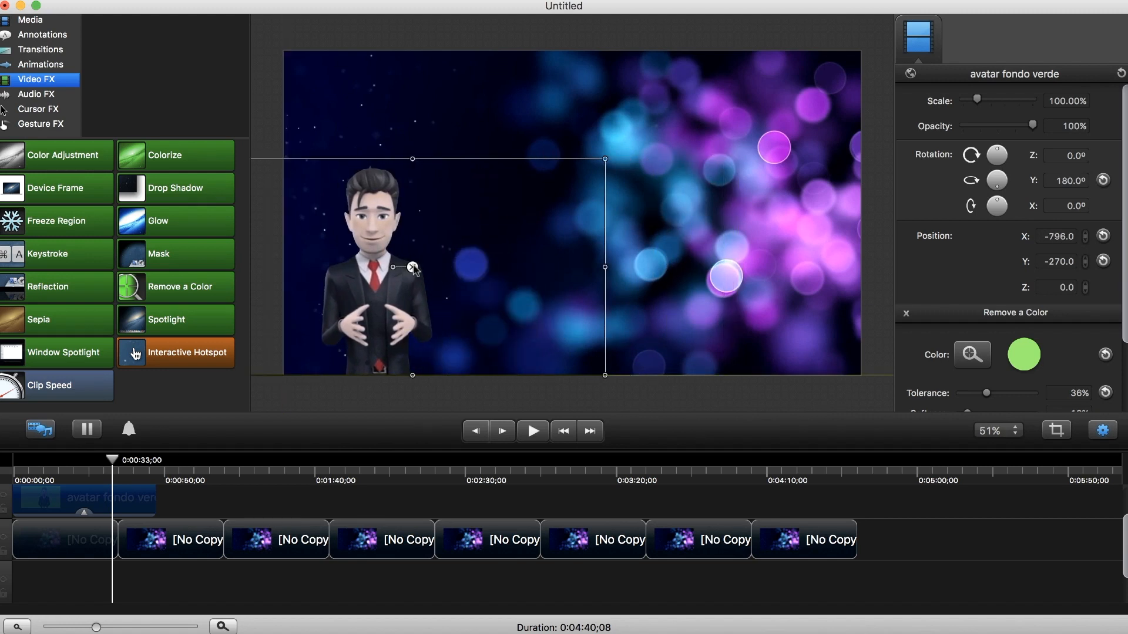
pyautogui.moveTo(112, 461); pyautogui.dragTo(72, 470)
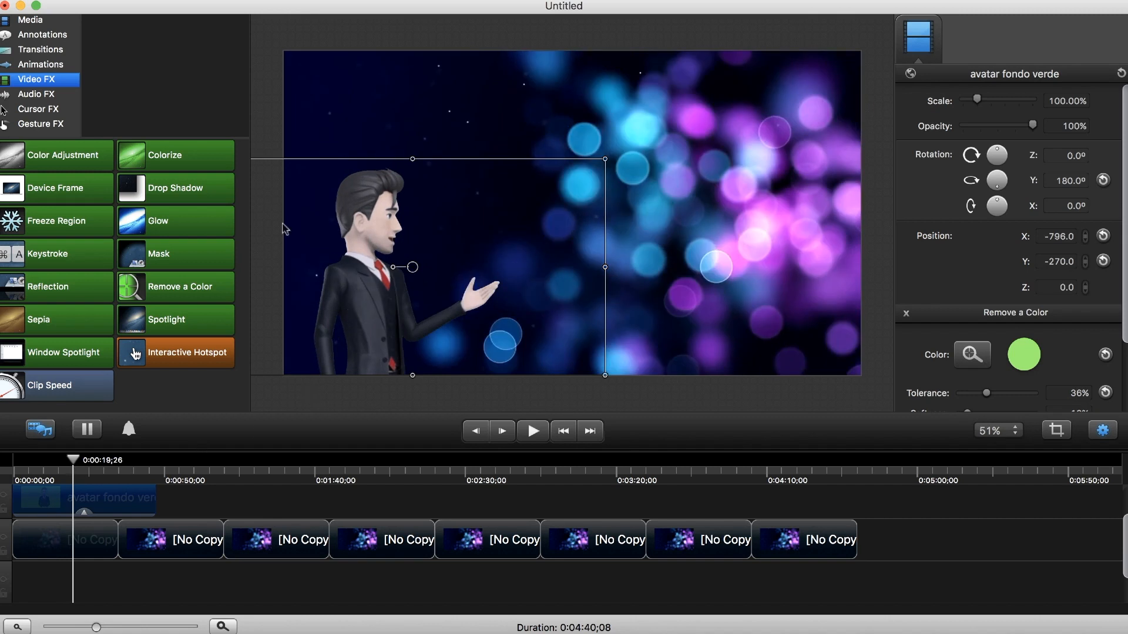
pyautogui.scroll(2, 430, 224)
pyautogui.scroll(-5, 430, 224)
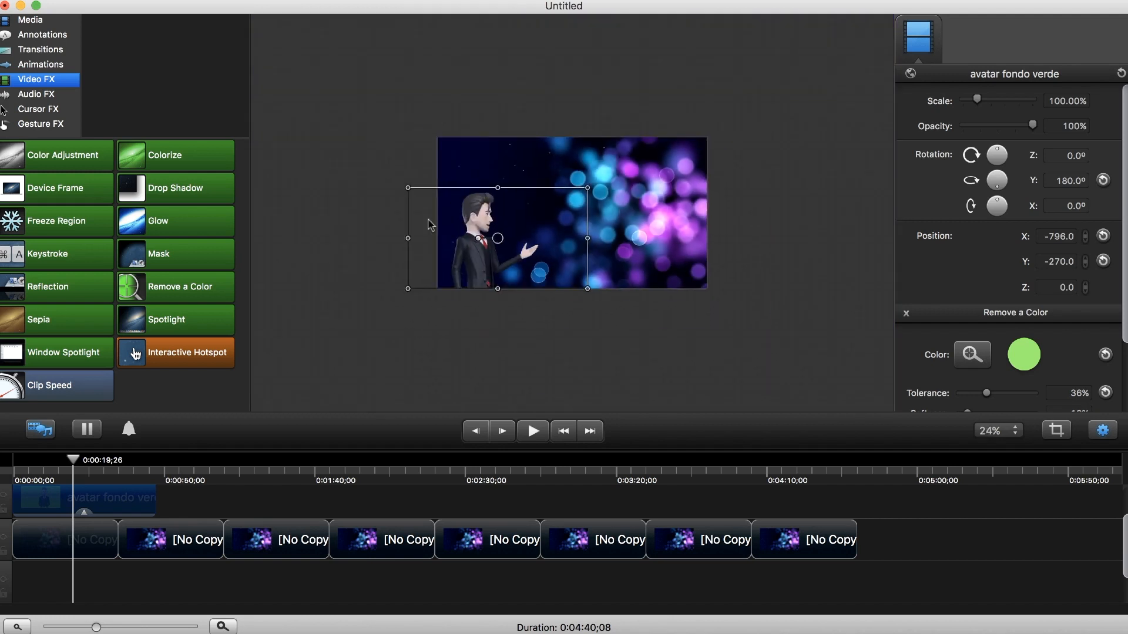
pyautogui.scroll(1, 431, 223)
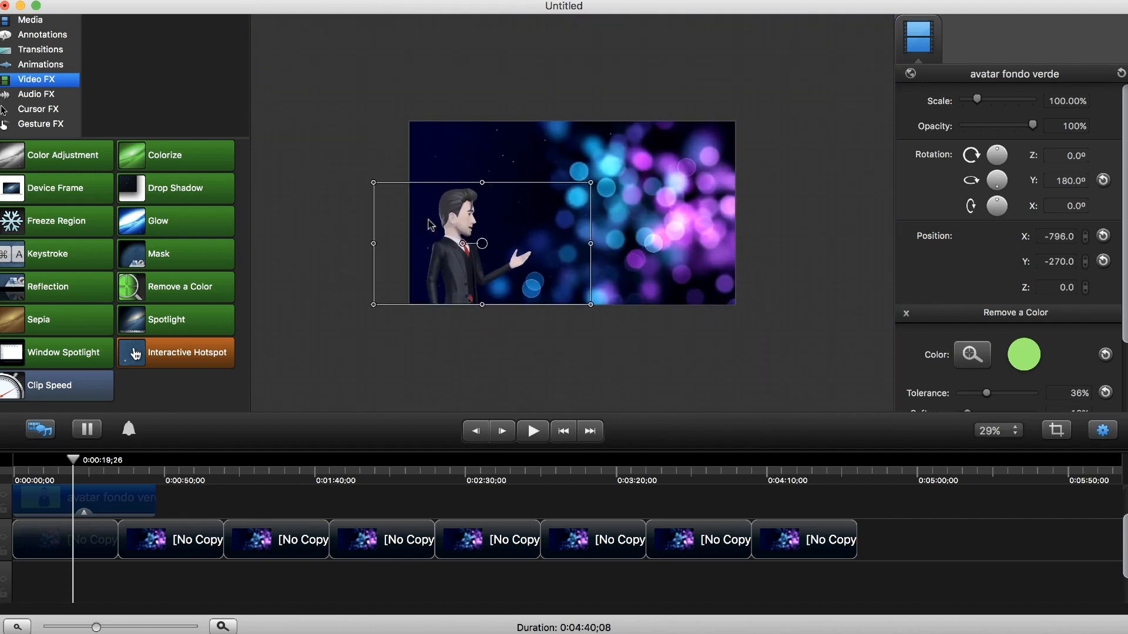
pyautogui.click(328, 508)
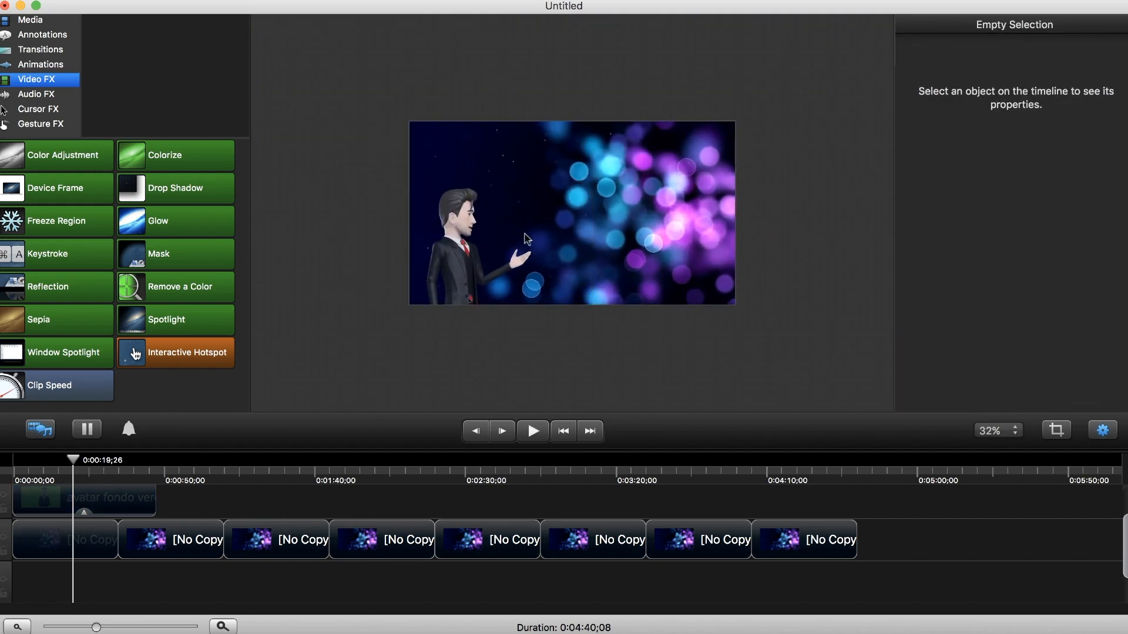
pyautogui.scroll(4, 525, 235)
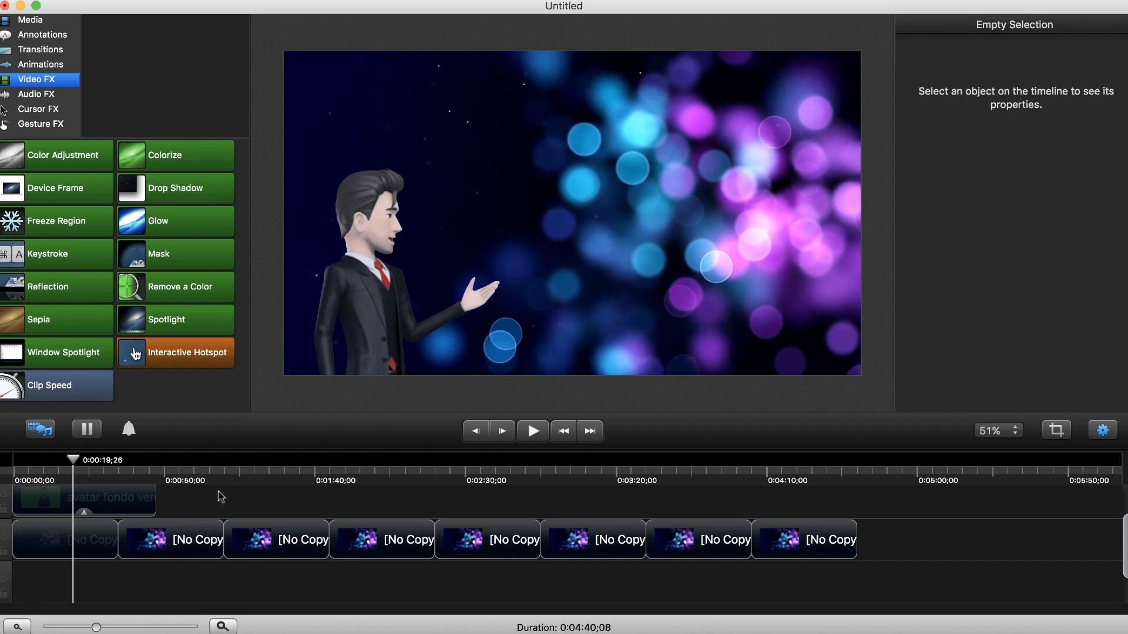
# Duplicate the avatar clip at 0:00:51;19 on its track and move the copy directly against the end of the first avatar clip
pyautogui.click(113, 507)
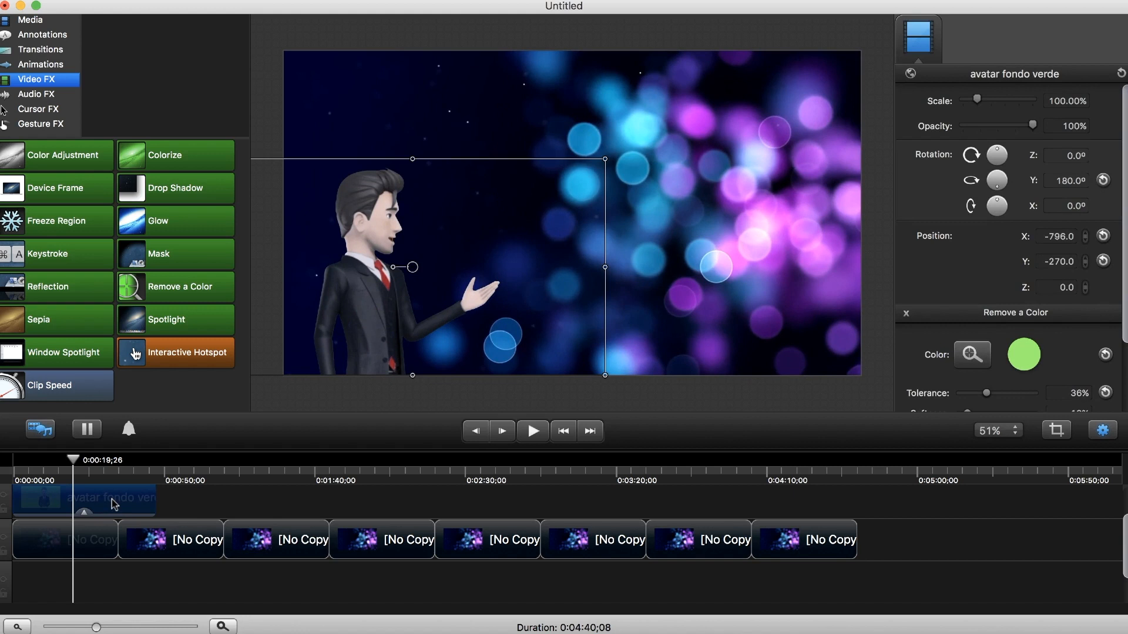
pyautogui.moveTo(72, 460); pyautogui.dragTo(168, 461)
pyautogui.click(212, 507)
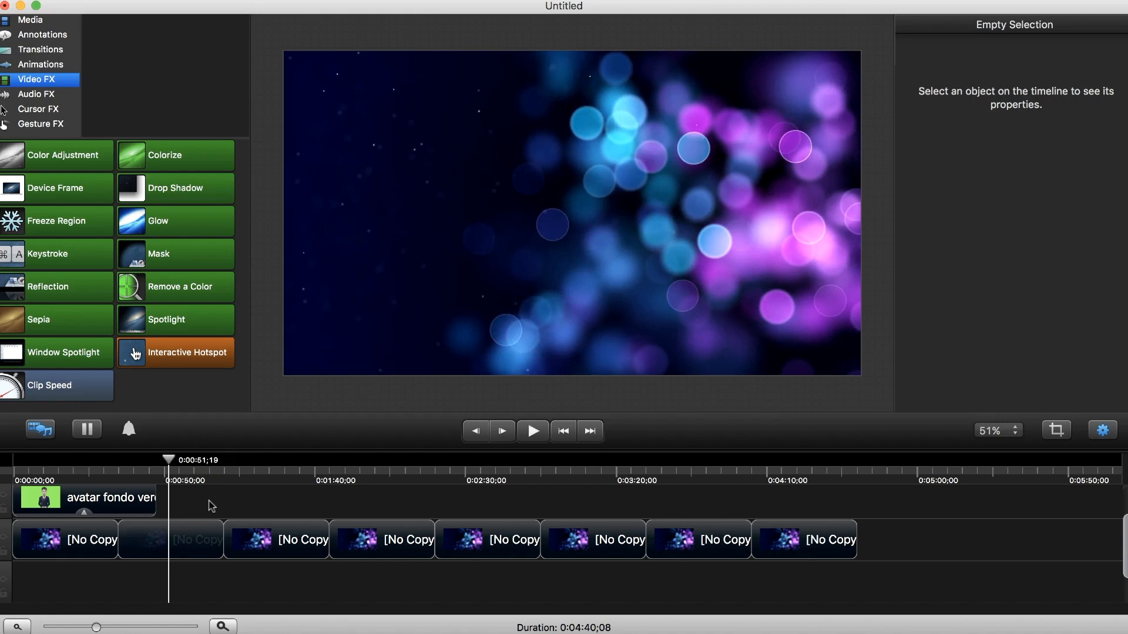
pyautogui.press('super+v')
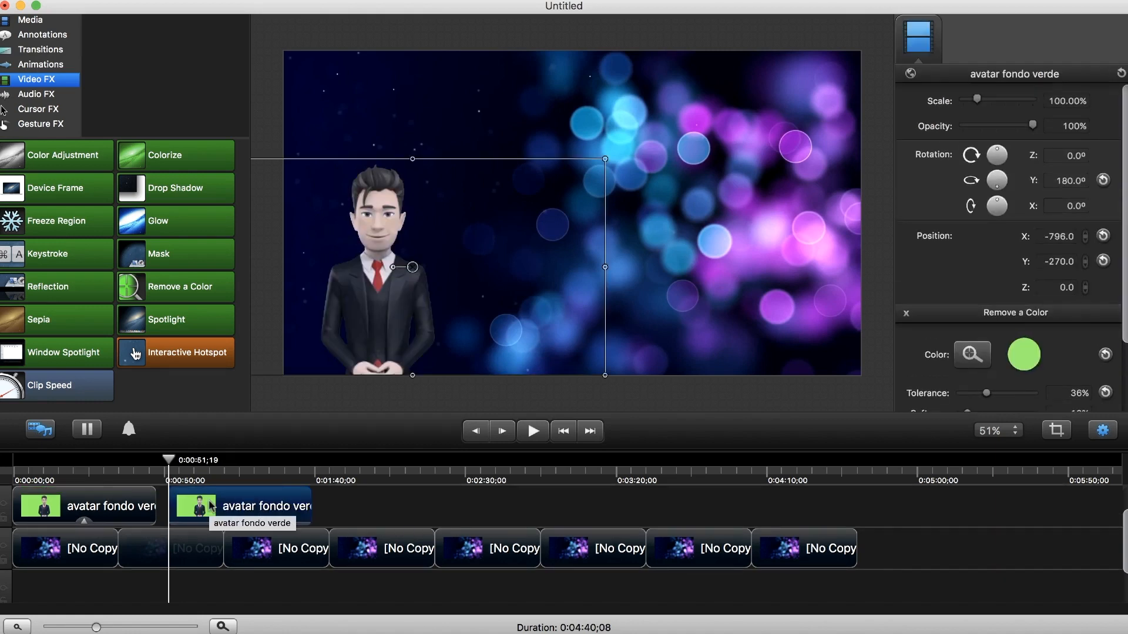
pyautogui.moveTo(169, 461); pyautogui.dragTo(138, 460)
pyautogui.moveTo(235, 523); pyautogui.dragTo(223, 522)
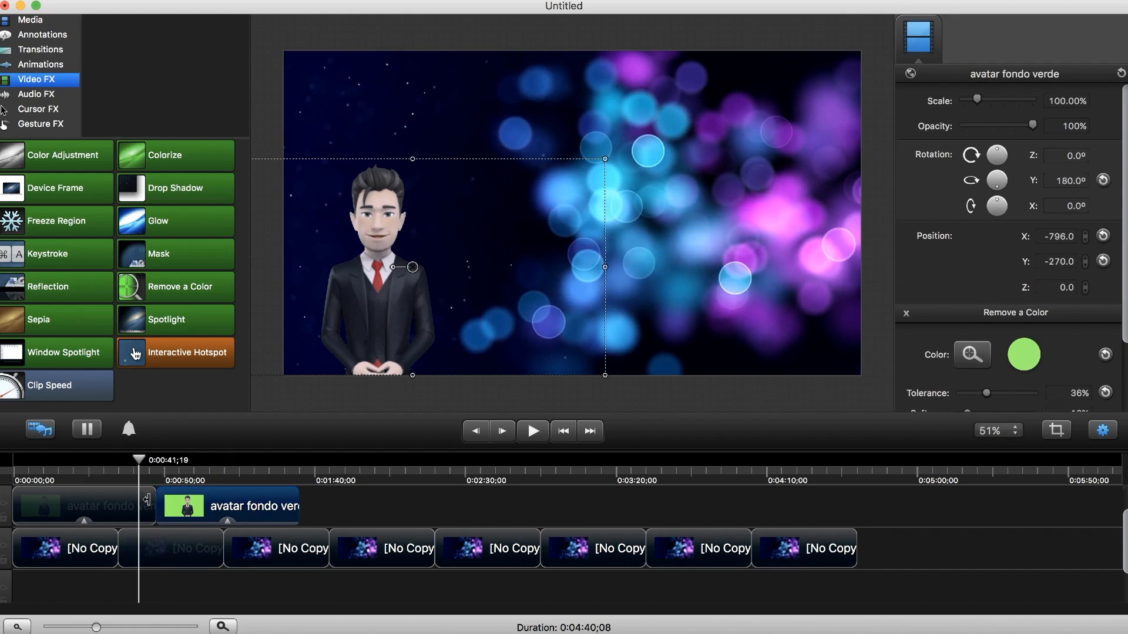
# Play the join between the two avatar clips, starting from 0:00:44;20
pyautogui.moveTo(141, 463)
pyautogui.mouseDown()
pyautogui.moveTo(164, 463)
pyautogui.moveTo(149, 465)
pyautogui.mouseUp()
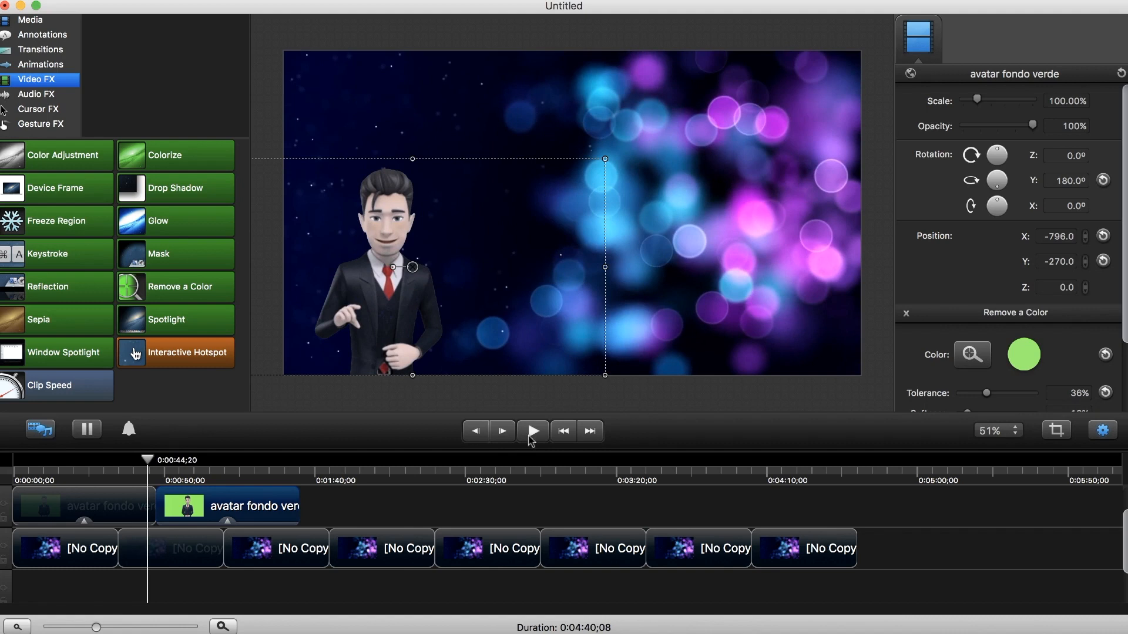
pyautogui.click(532, 431)
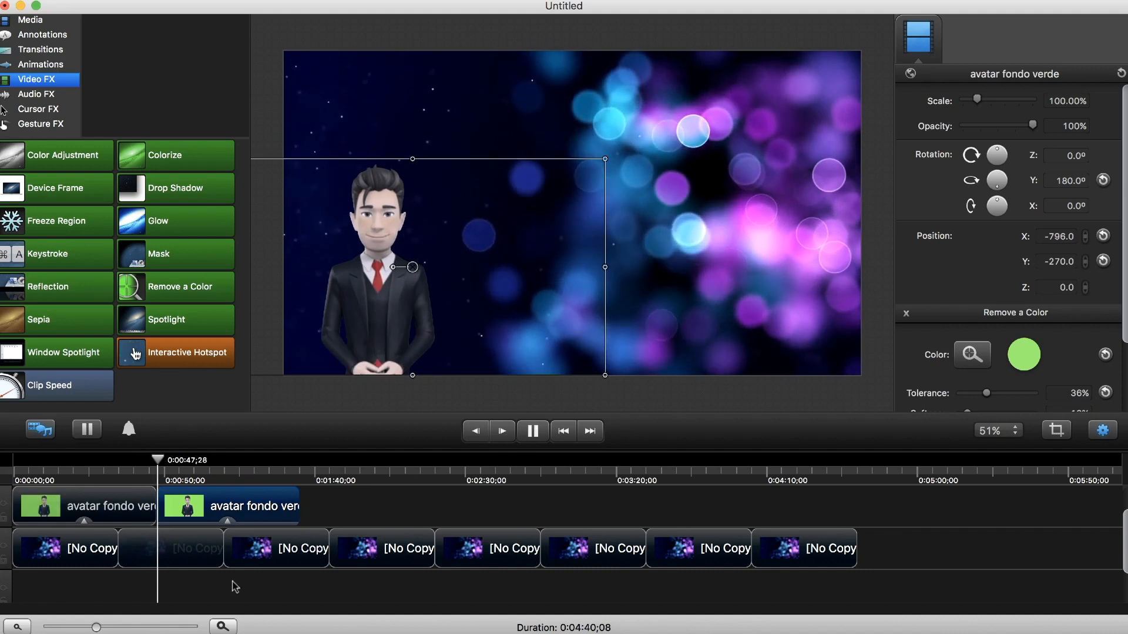
pyautogui.press('space')
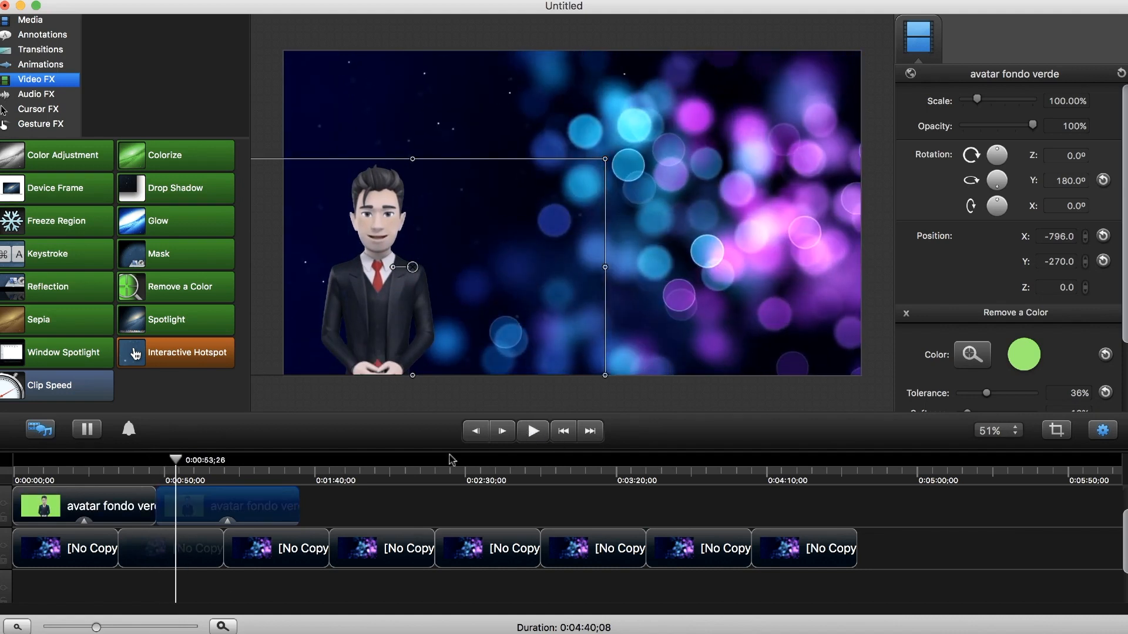
# Duplicate both avatar clips together at 0:01:39;10 and move the copies directly against the end of the second avatar clip
pyautogui.click(319, 503)
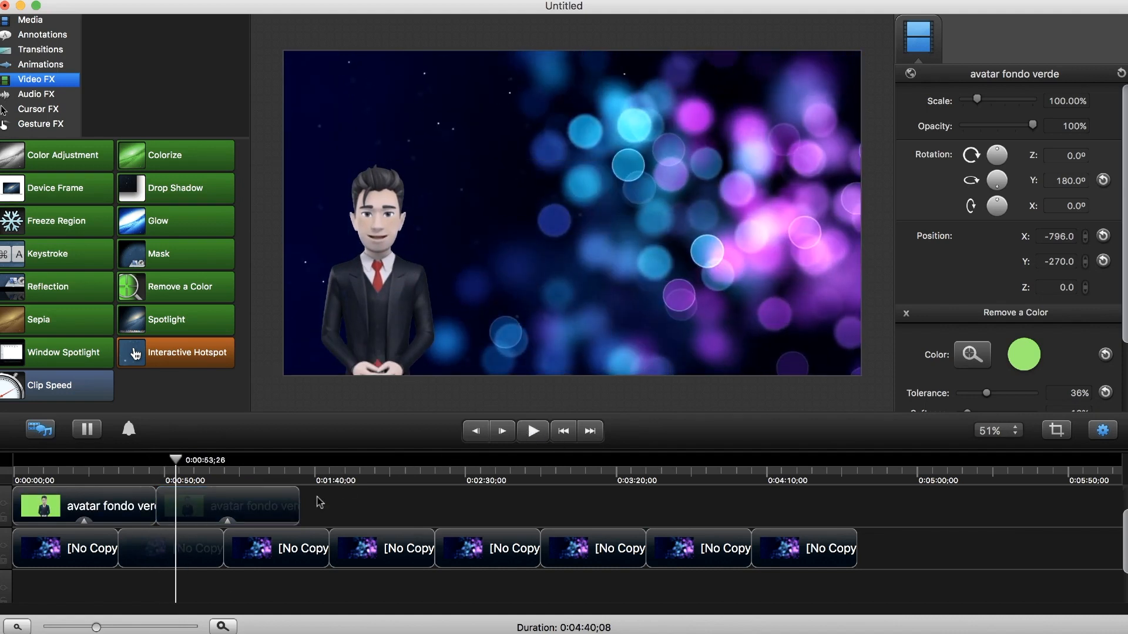
pyautogui.click(80, 509)
pyautogui.moveTo(77, 504); pyautogui.dragTo(80, 504)
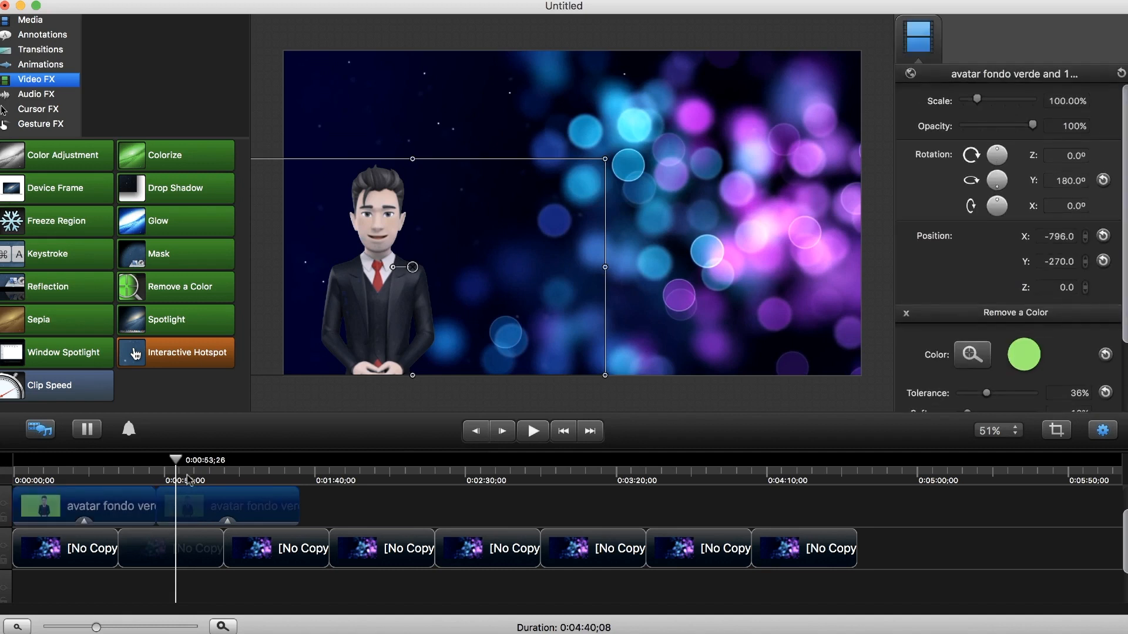
pyautogui.moveTo(186, 467); pyautogui.dragTo(315, 470)
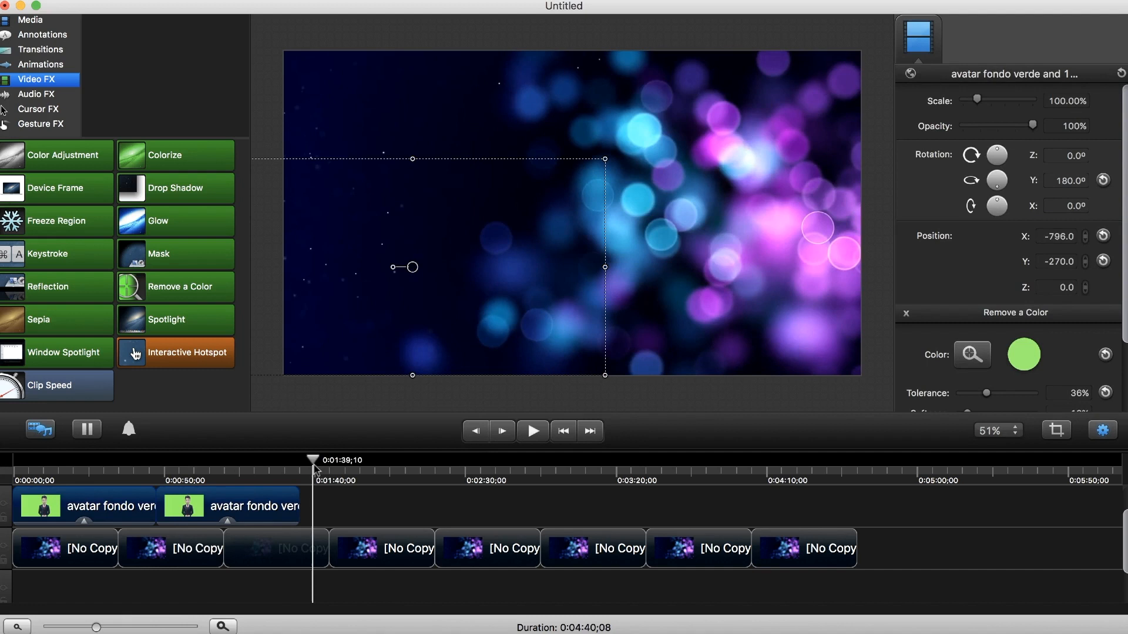
pyautogui.click(339, 512)
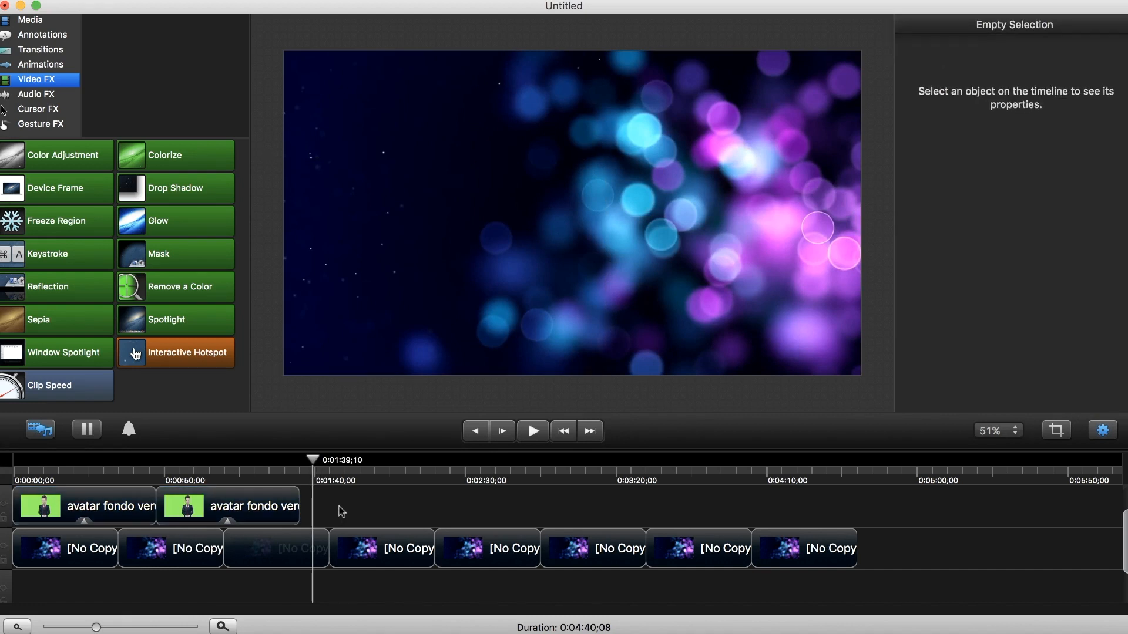
pyautogui.press('super+v')
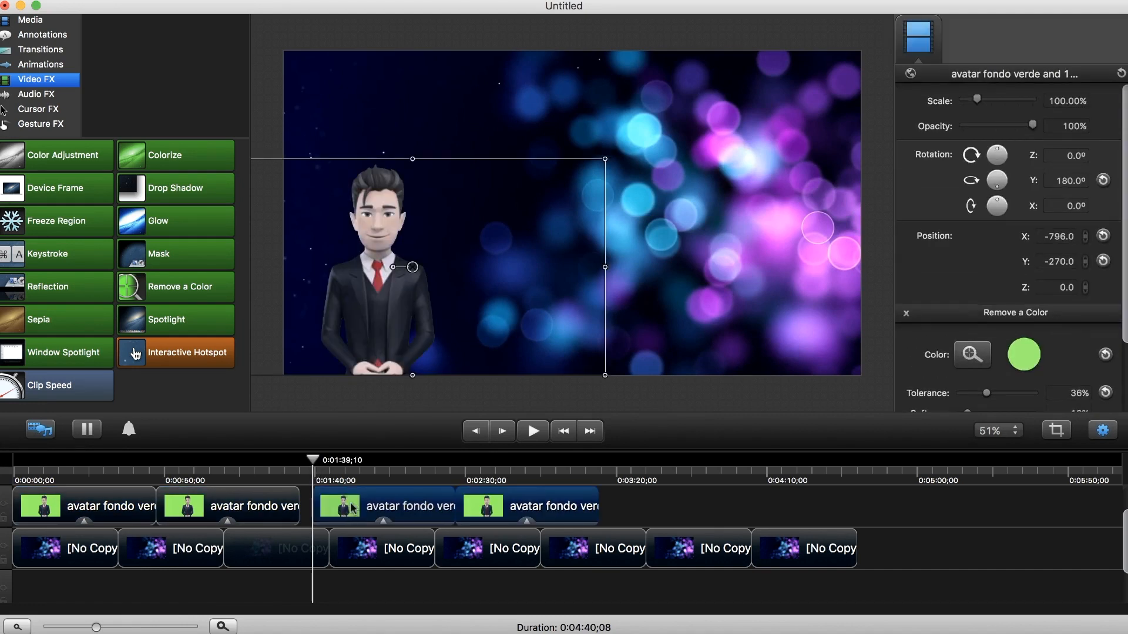
pyautogui.moveTo(313, 463); pyautogui.dragTo(272, 462)
pyautogui.moveTo(368, 504); pyautogui.dragTo(353, 505)
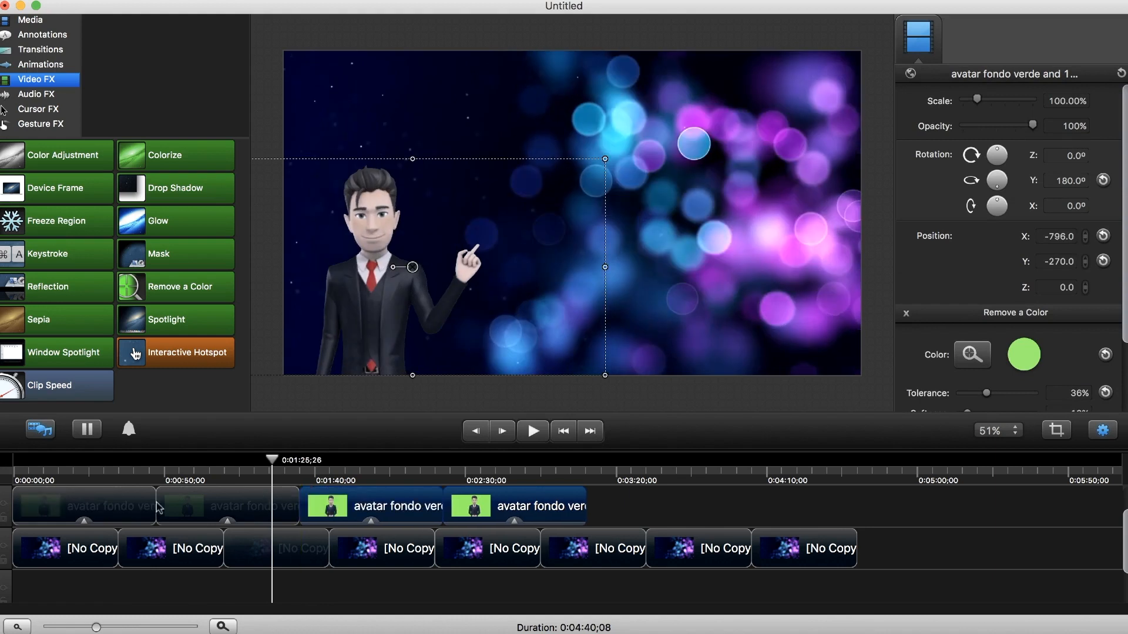
# Duplicate all four avatar clips at 0:03:13;00 and move the copies directly against the end of the fourth avatar clip
pyautogui.click(616, 497)
pyautogui.moveTo(658, 504); pyautogui.dragTo(129, 505)
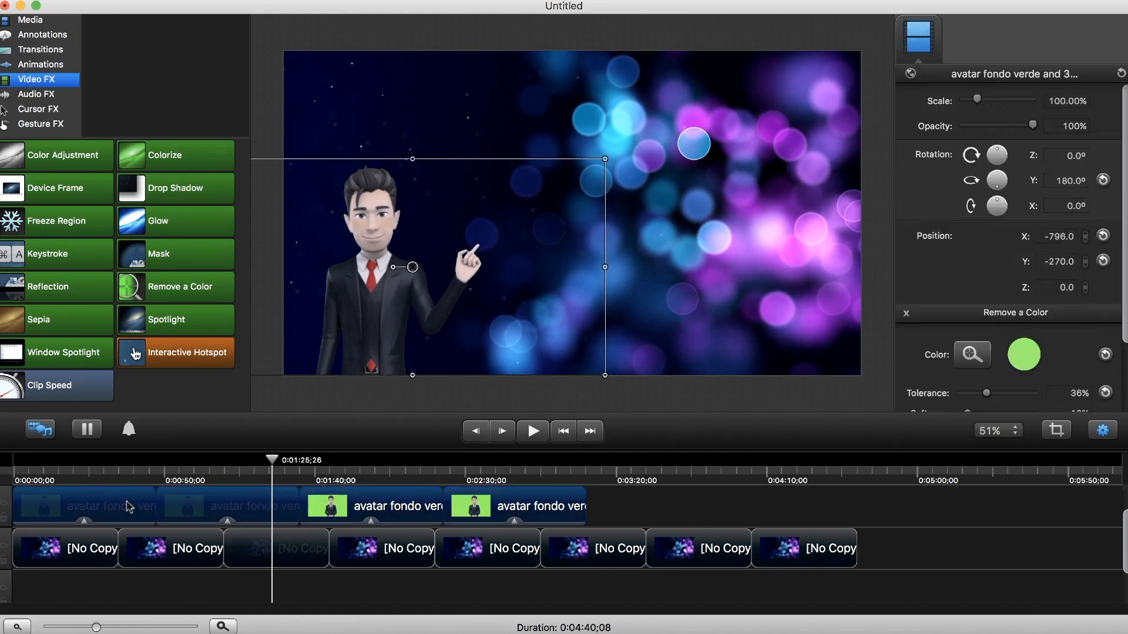
pyautogui.click(594, 505)
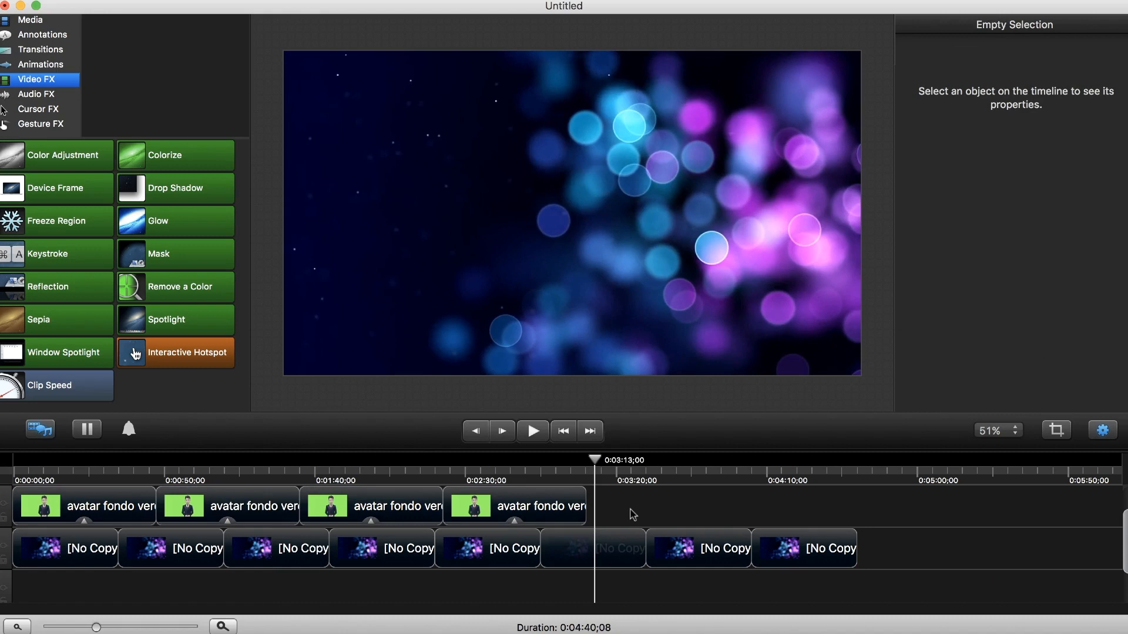
pyautogui.press('super+v')
pyautogui.moveTo(595, 464); pyautogui.dragTo(480, 469)
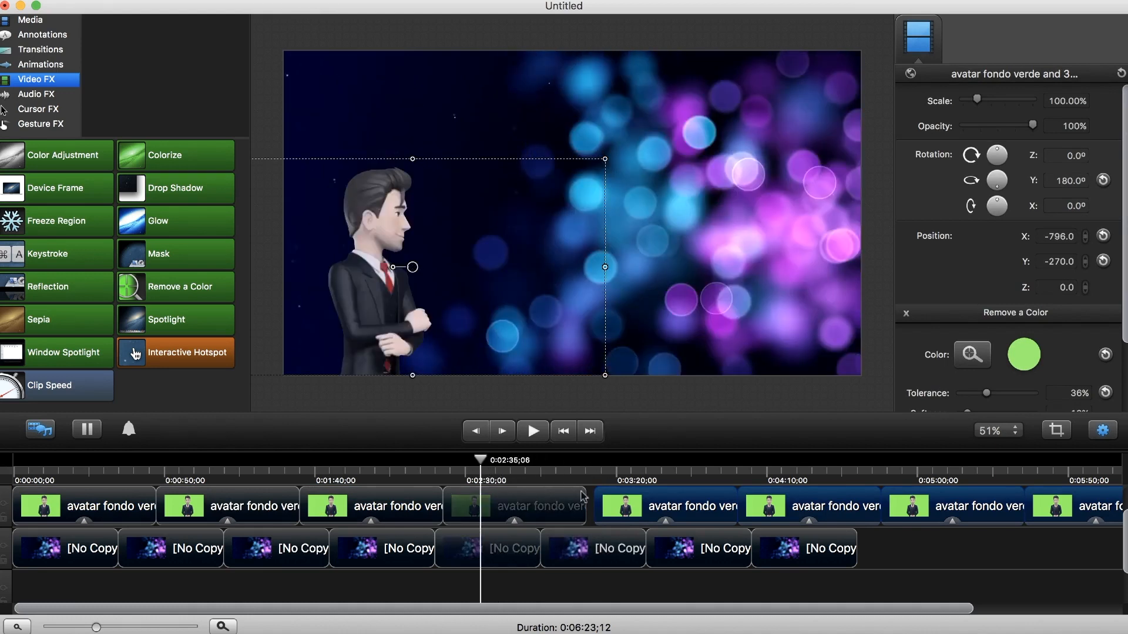
pyautogui.moveTo(645, 503); pyautogui.dragTo(630, 503)
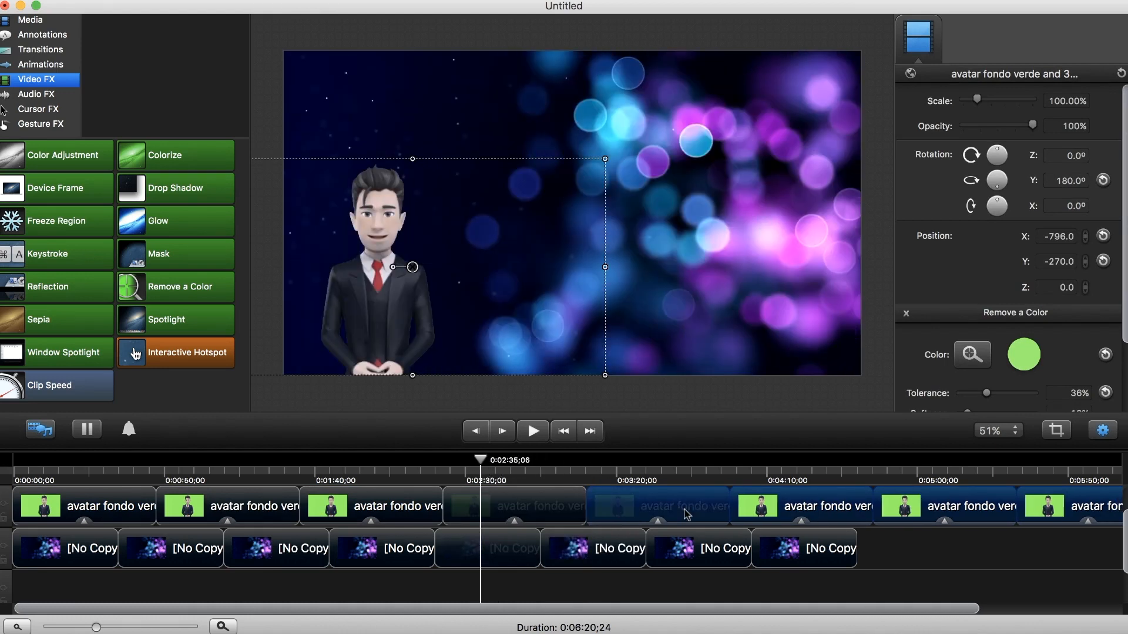
pyautogui.hscroll(5, 688, 515)
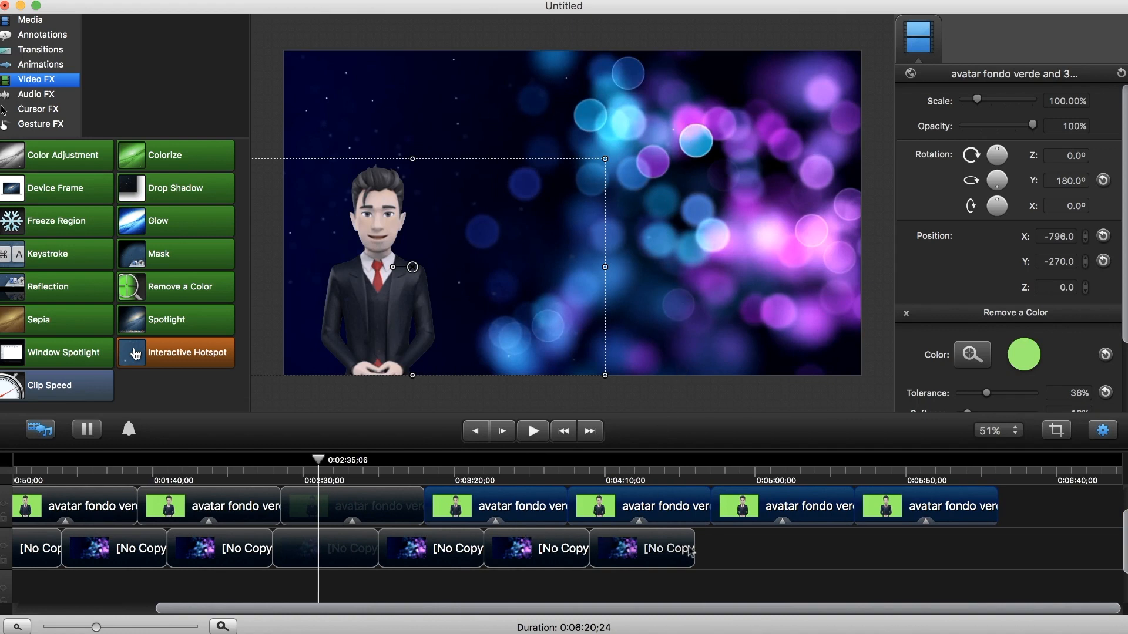
pyautogui.hscroll(-5, 682, 541)
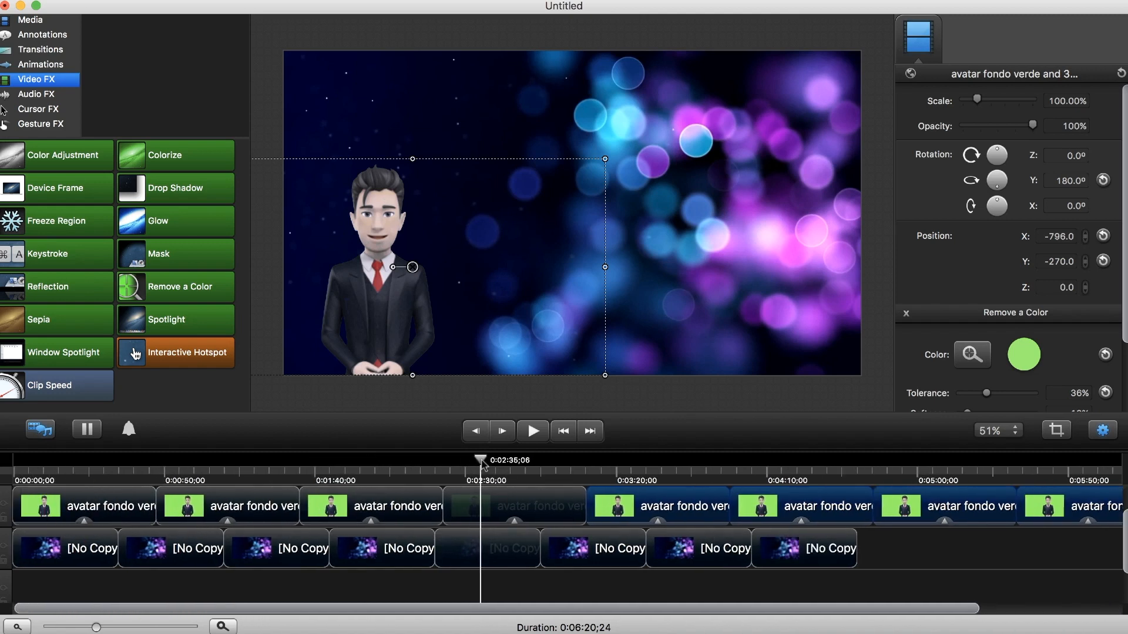
# Play the composition from the beginning with nothing selected and stop at 0:00:06;14
pyautogui.moveTo(481, 464); pyautogui.dragTo(15, 461)
pyautogui.click(532, 431)
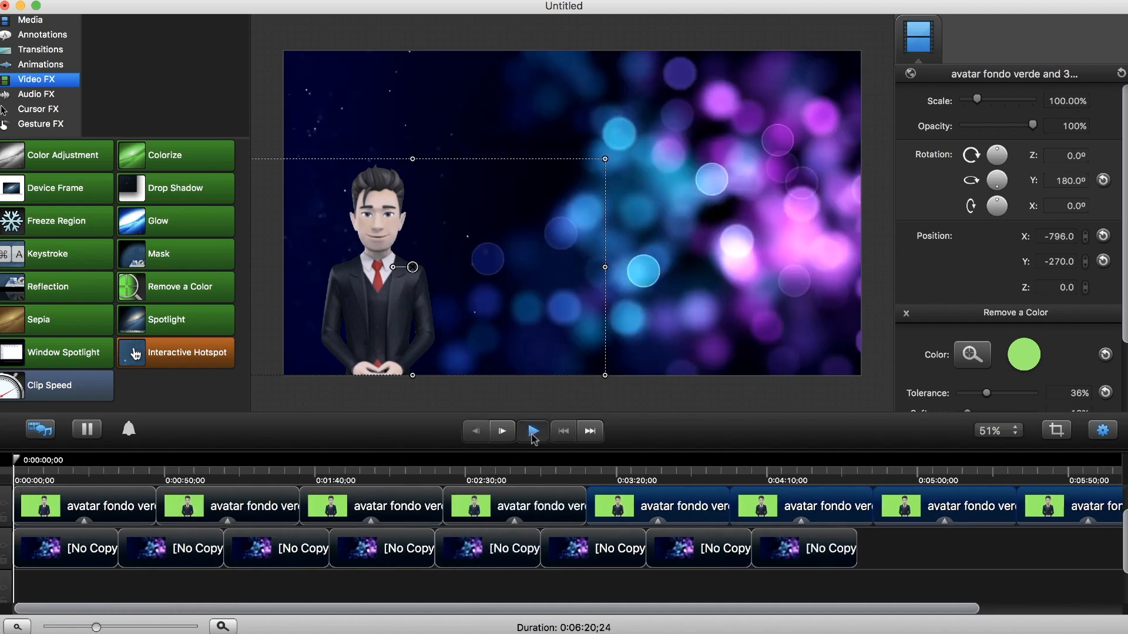
pyautogui.click(644, 399)
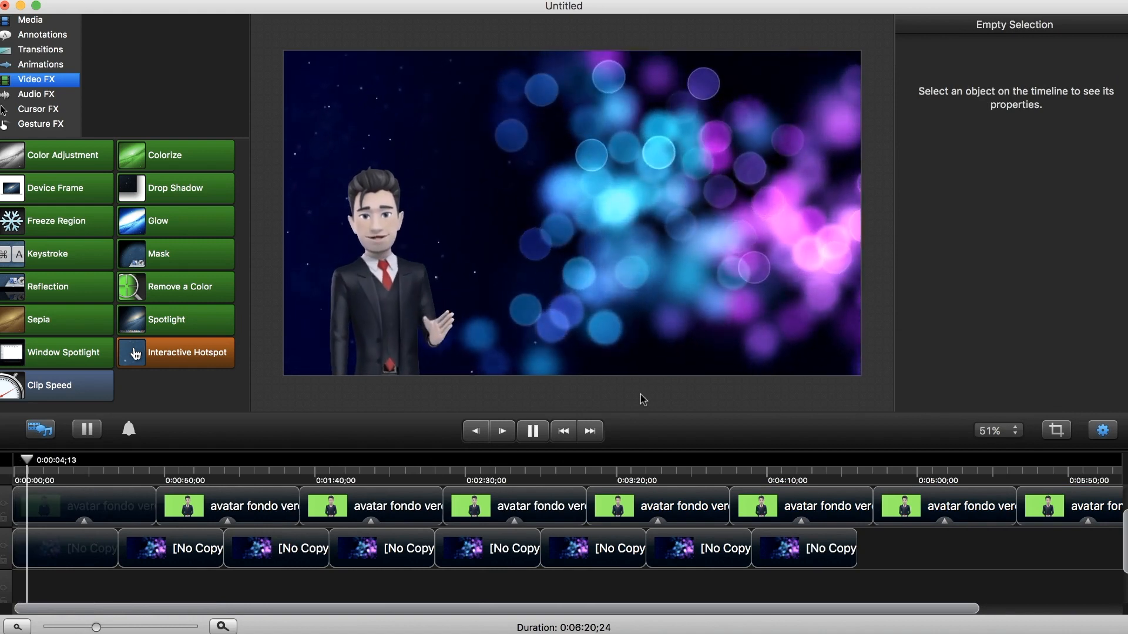
pyautogui.click(533, 432)
# Set the second avatar clip's Y rotation to 0° and place it at X 761, Y -270, checking it at 0:01:11;08
pyautogui.click(123, 502)
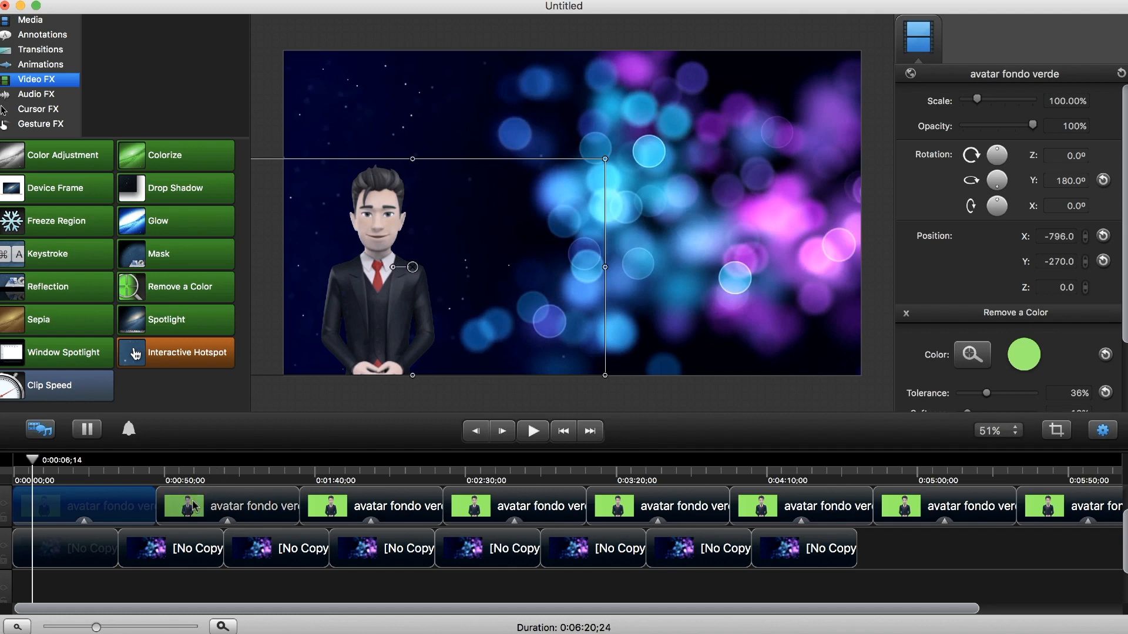
pyautogui.click(483, 387)
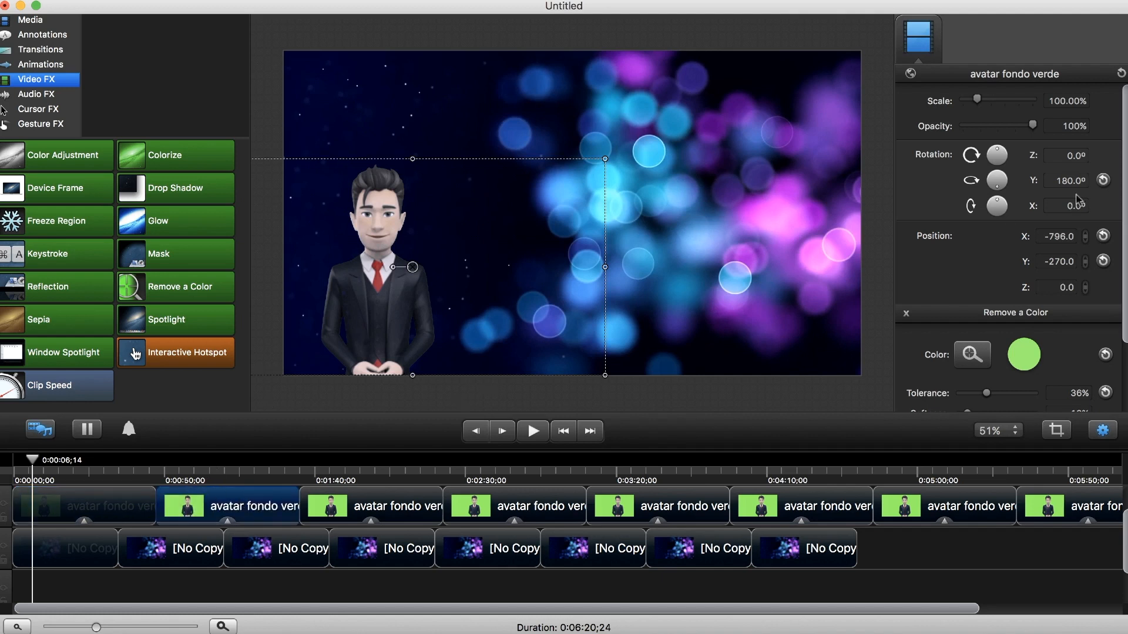
pyautogui.moveTo(998, 187); pyautogui.dragTo(1013, 180)
pyautogui.moveTo(32, 461); pyautogui.dragTo(228, 464)
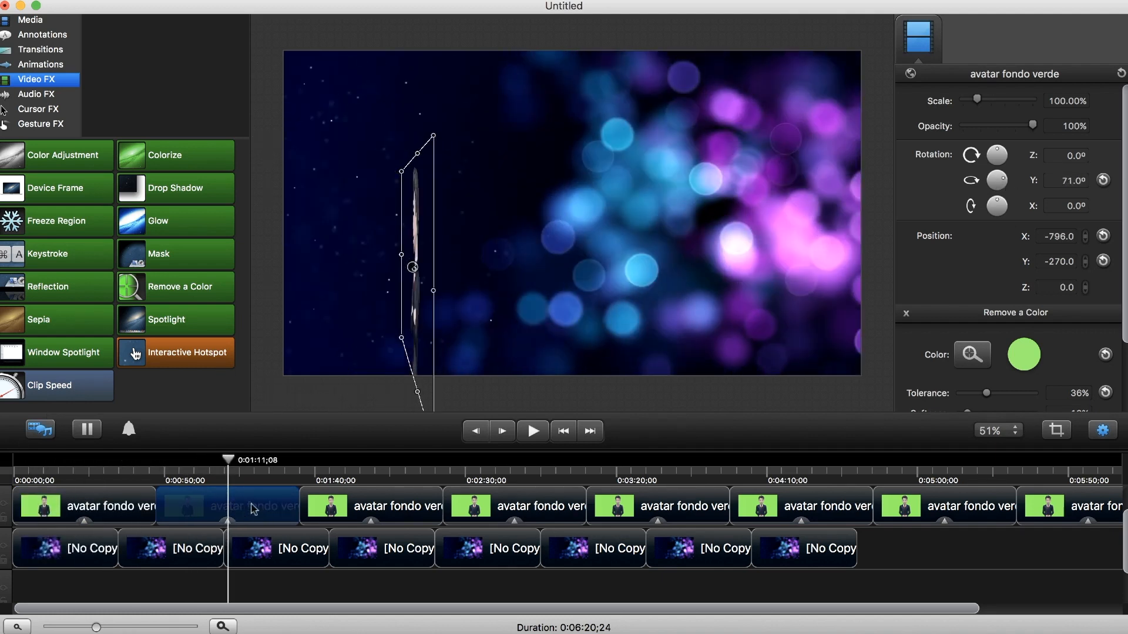
pyautogui.moveTo(1003, 182); pyautogui.dragTo(999, 172)
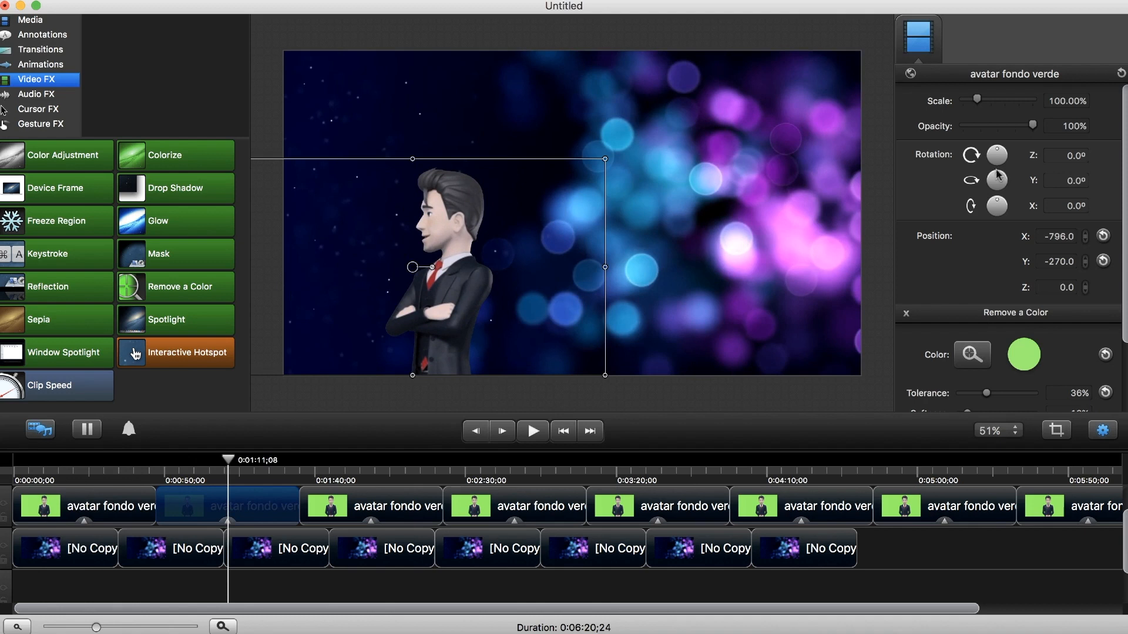
pyautogui.moveTo(414, 270); pyautogui.dragTo(724, 273)
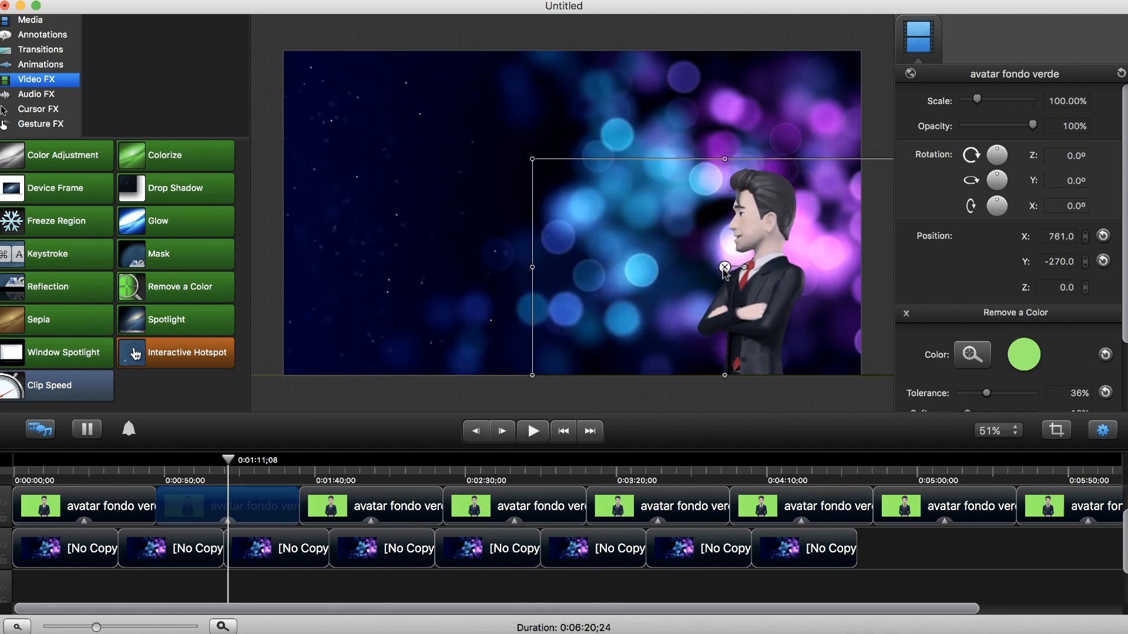
# Play the change of avatar side between the first two avatar clips, starting from 0:00:42;19
pyautogui.moveTo(229, 460); pyautogui.dragTo(141, 464)
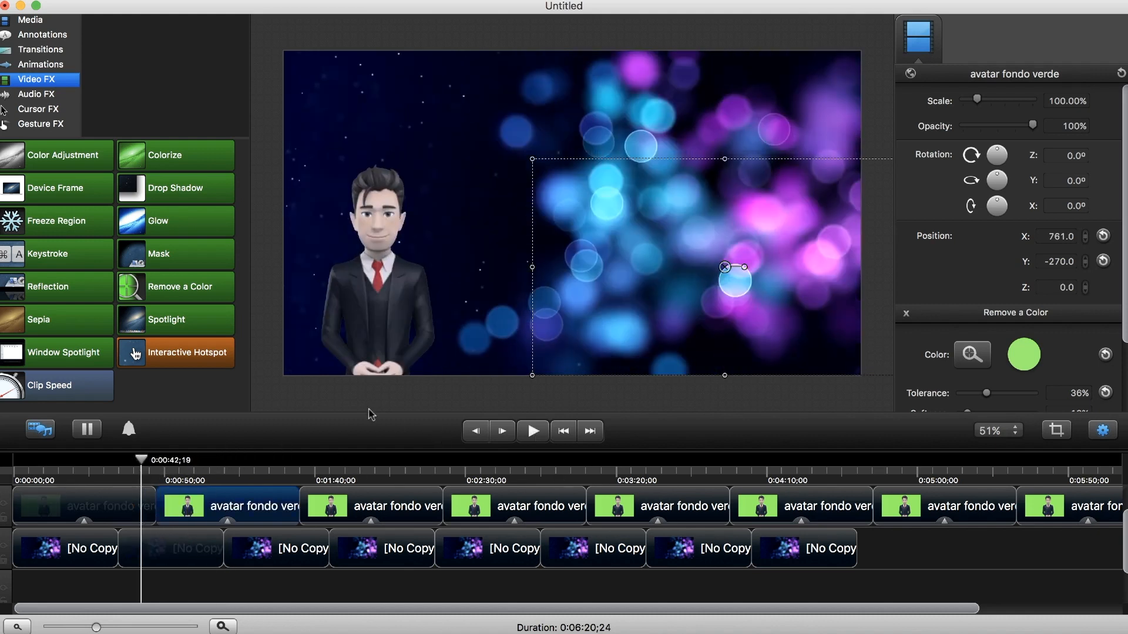
pyautogui.click(139, 486)
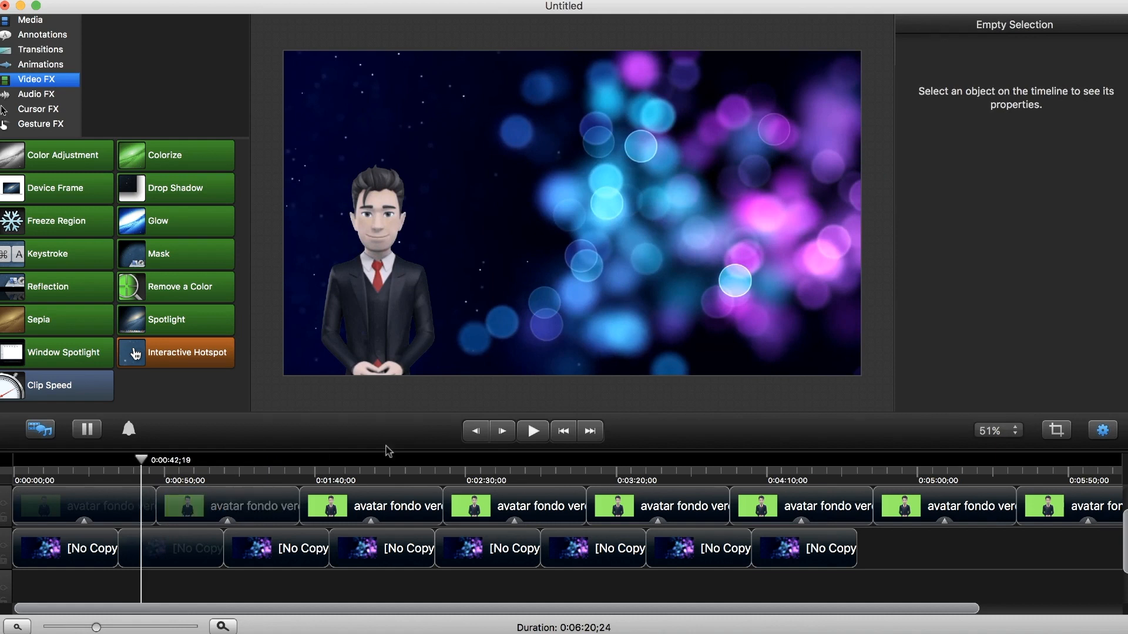
pyautogui.click(532, 431)
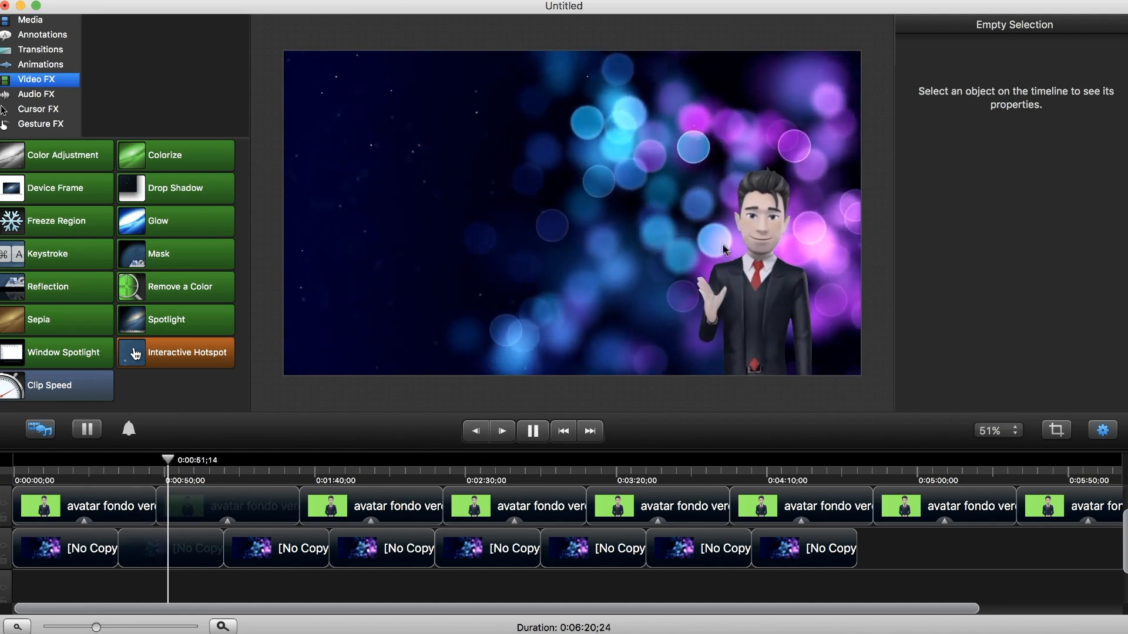
pyautogui.click(532, 431)
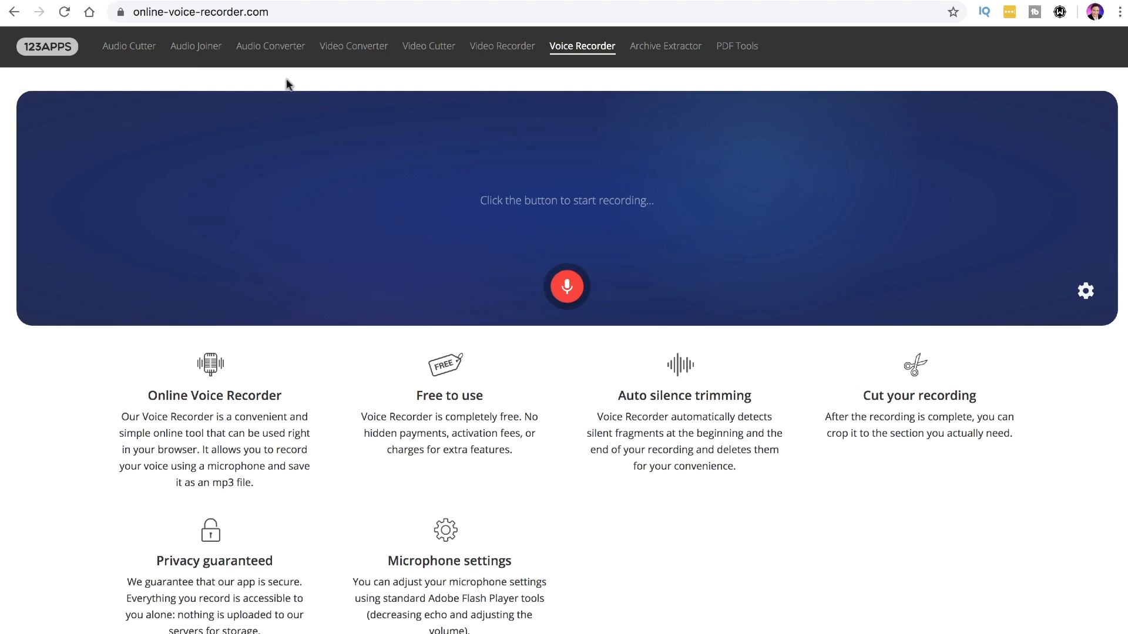
# Switch to the Voice Recorder at online-voice-recorder.com, open its settings, and start a microphone recording
pyautogui.click(1086, 292)
pyautogui.click(570, 287)
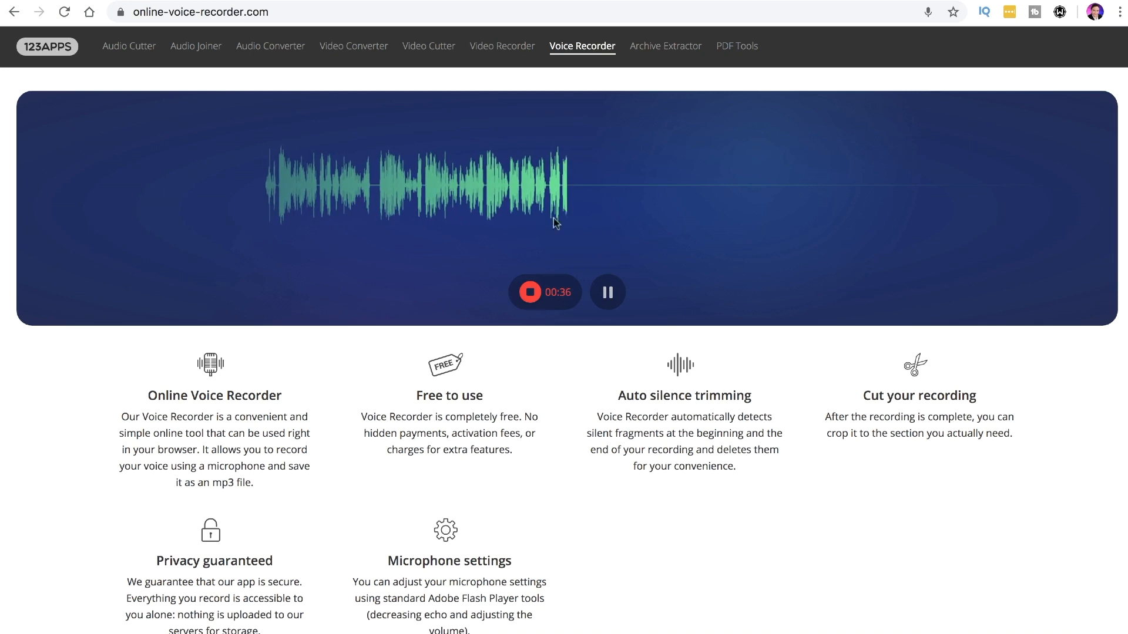
# Stop the voice recording, trim its start to 00:01.5, and save it as an MP3
pyautogui.click(529, 292)
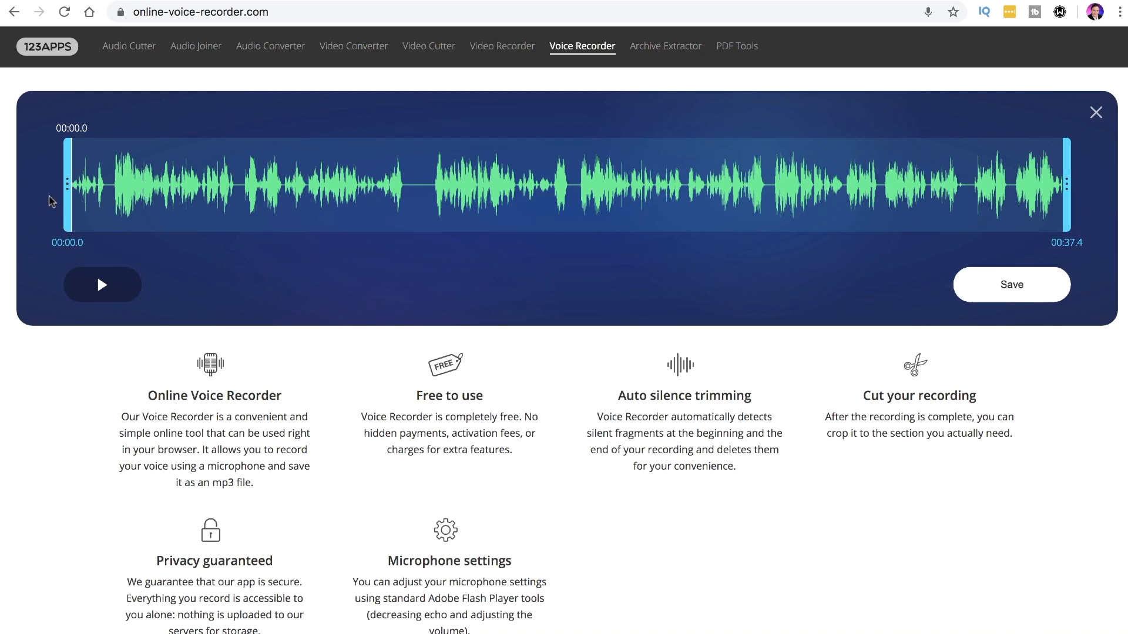
pyautogui.moveTo(70, 185); pyautogui.dragTo(106, 183)
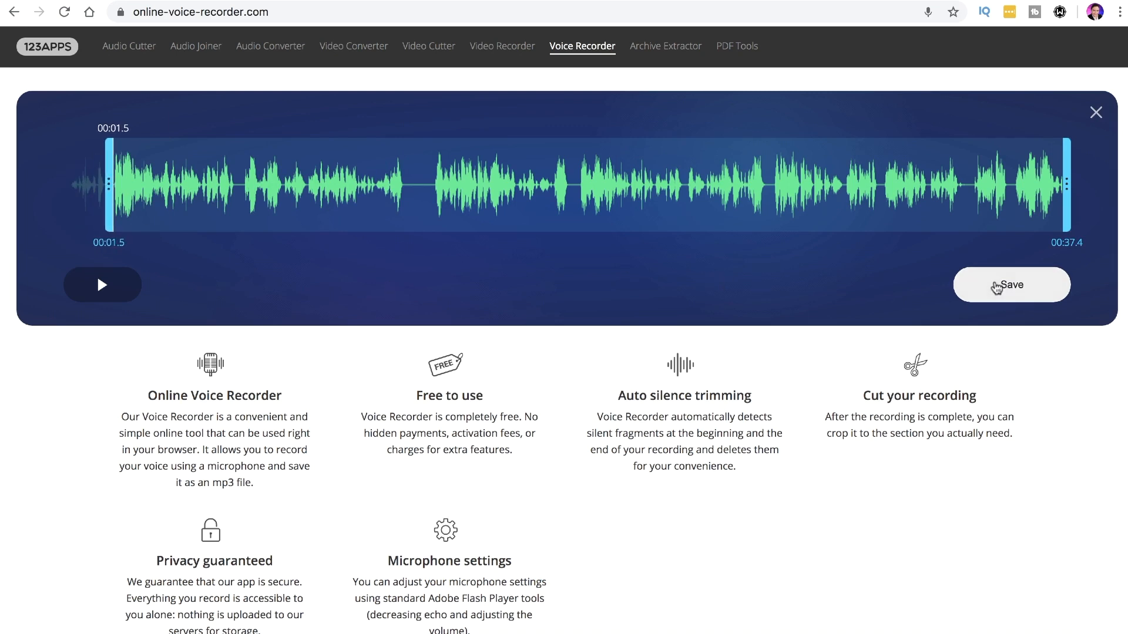
pyautogui.click(1013, 286)
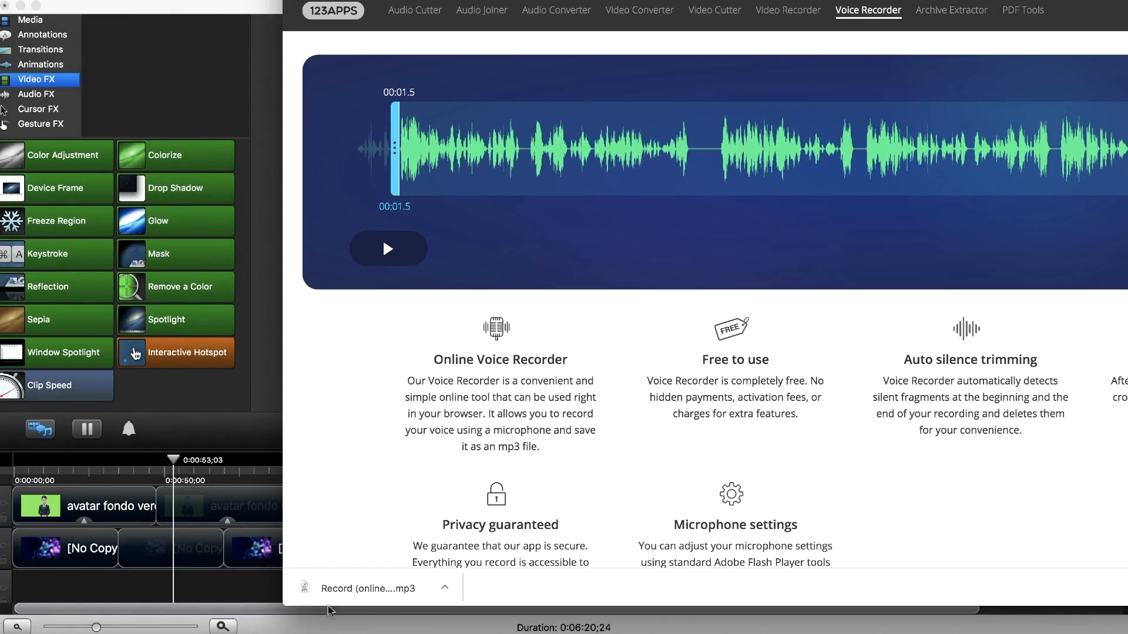
# Add the downloaded MP3 recording to the track beneath the Bokeh2 clips in the Untitled project, starting at 0:00:00;00
pyautogui.moveTo(280, 586); pyautogui.dragTo(213, 587)
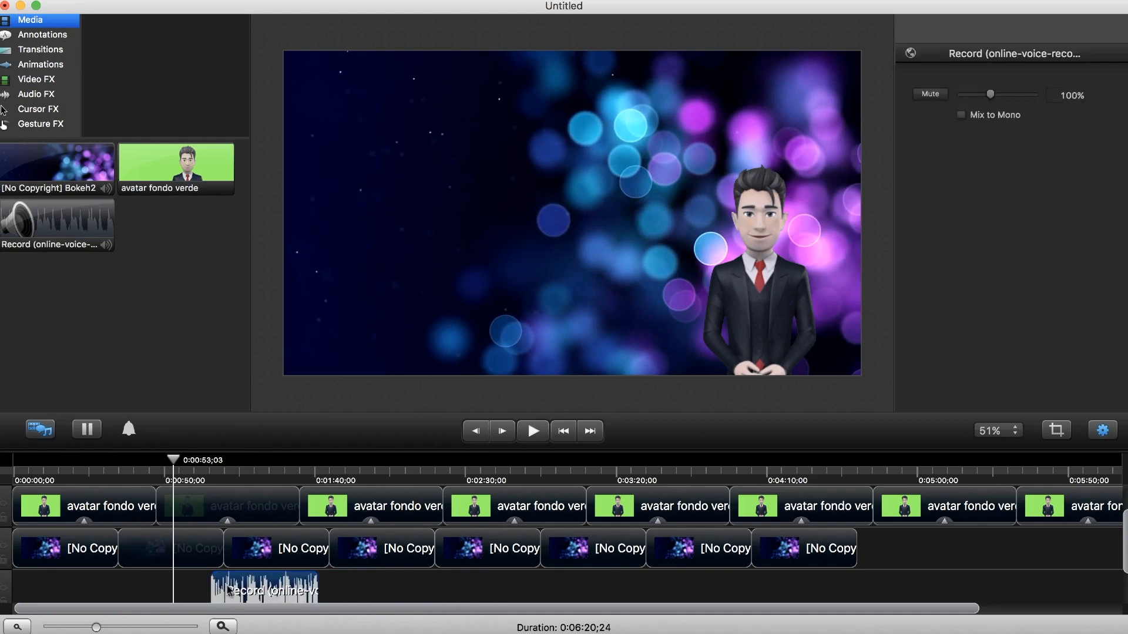
pyautogui.scroll(-3, 329, 593)
pyautogui.moveTo(248, 548); pyautogui.dragTo(49, 539)
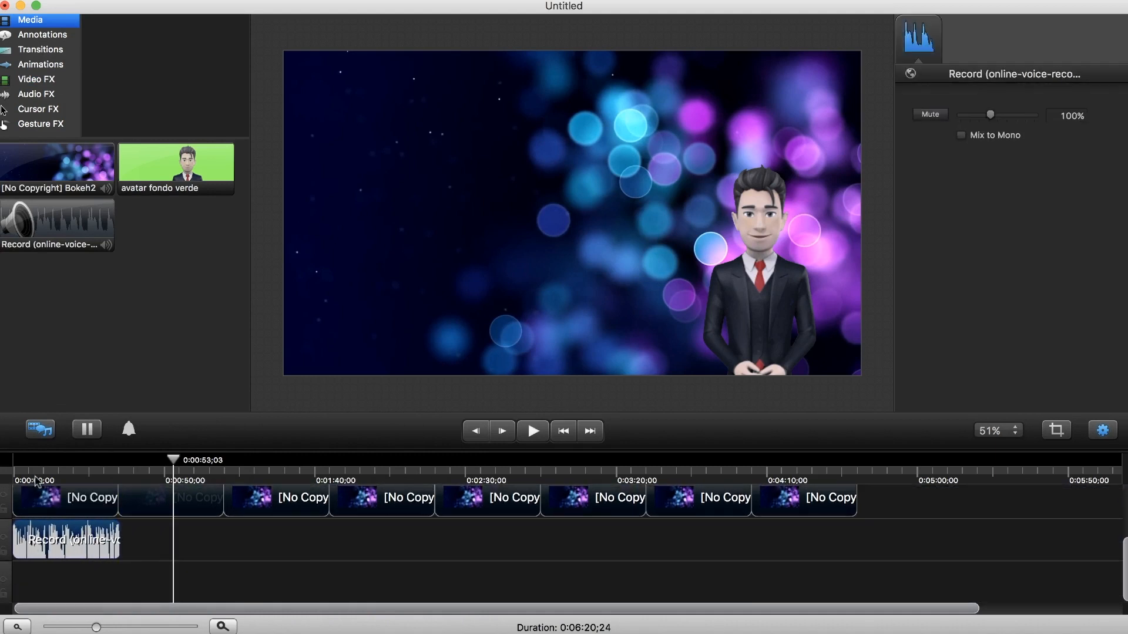
# Play the avatar composition with its voice narration from 0:00:00;00, then stop playback
pyautogui.click(36, 472)
pyautogui.moveTo(36, 466); pyautogui.dragTo(13, 466)
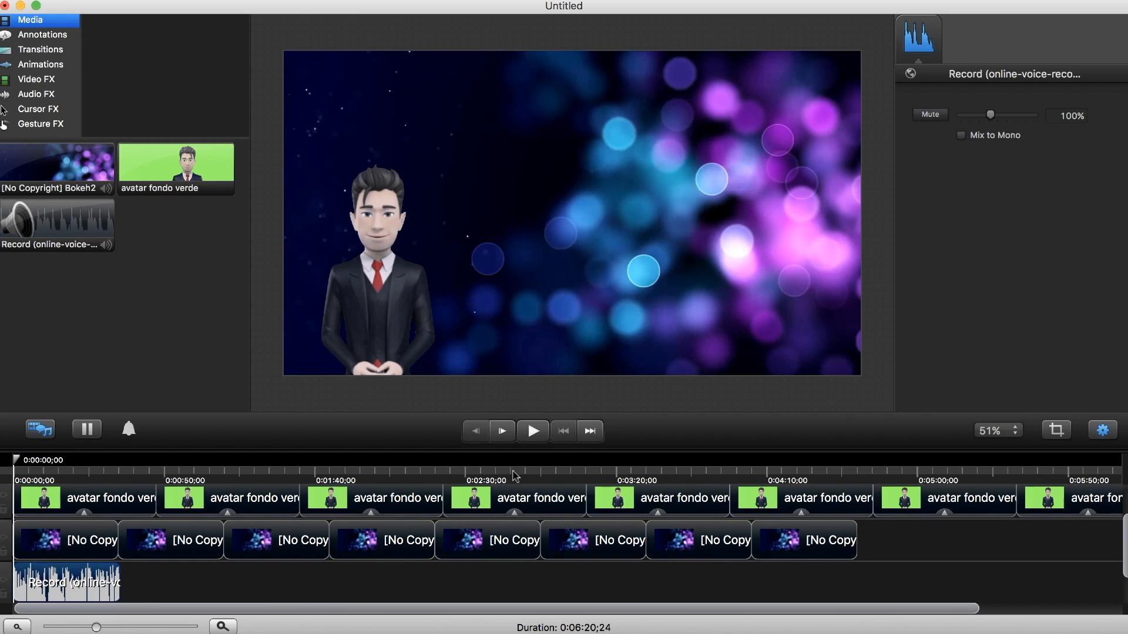
pyautogui.click(533, 433)
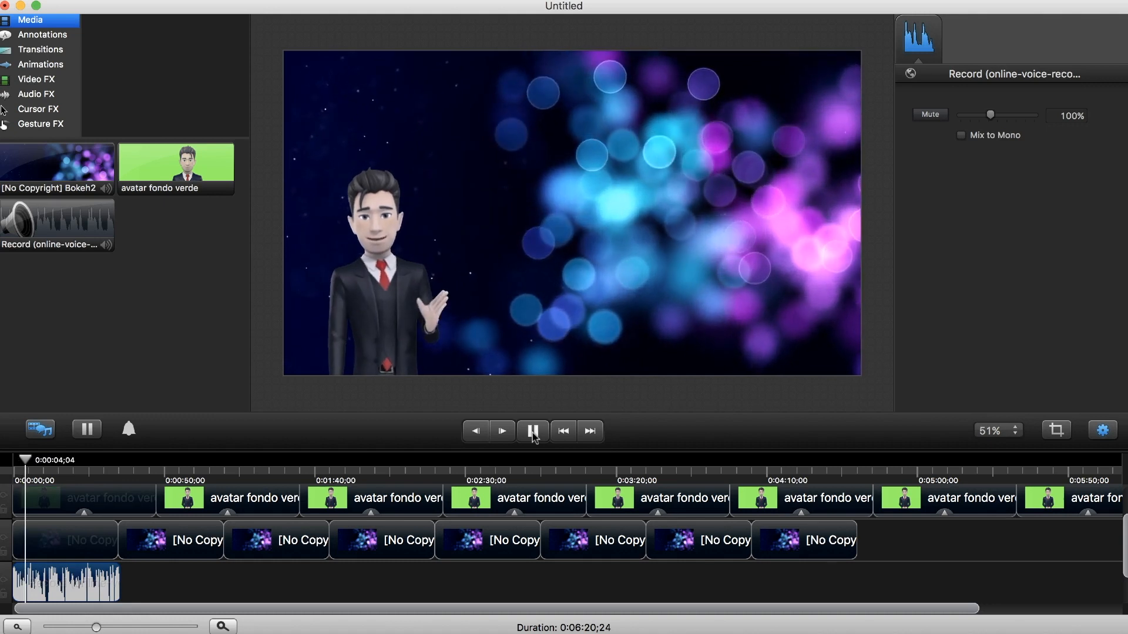
pyautogui.click(533, 432)
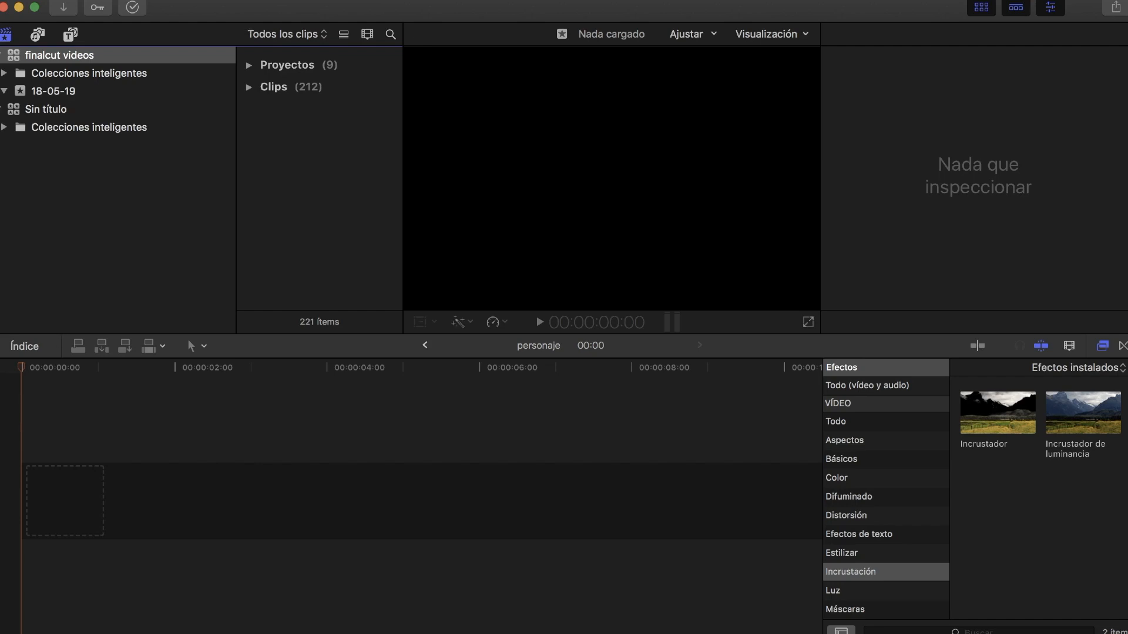
# Switch to Finder from Final Cut Pro and look through the avatar search results and the Fondos-parte1 background videos
pyautogui.press('super+Tab')
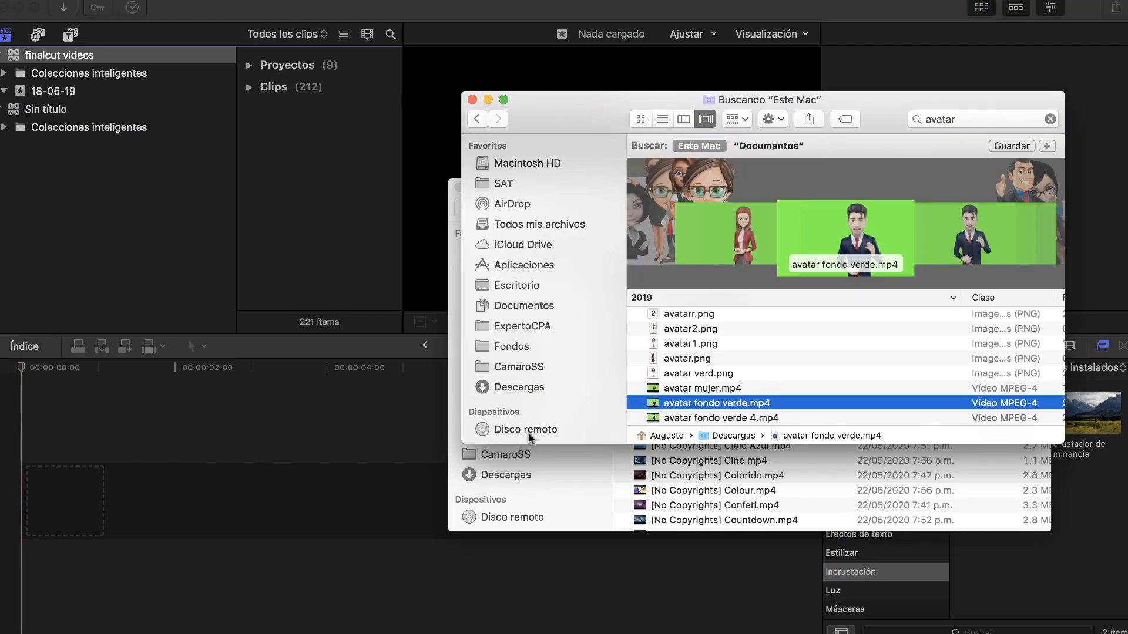
pyautogui.click(578, 453)
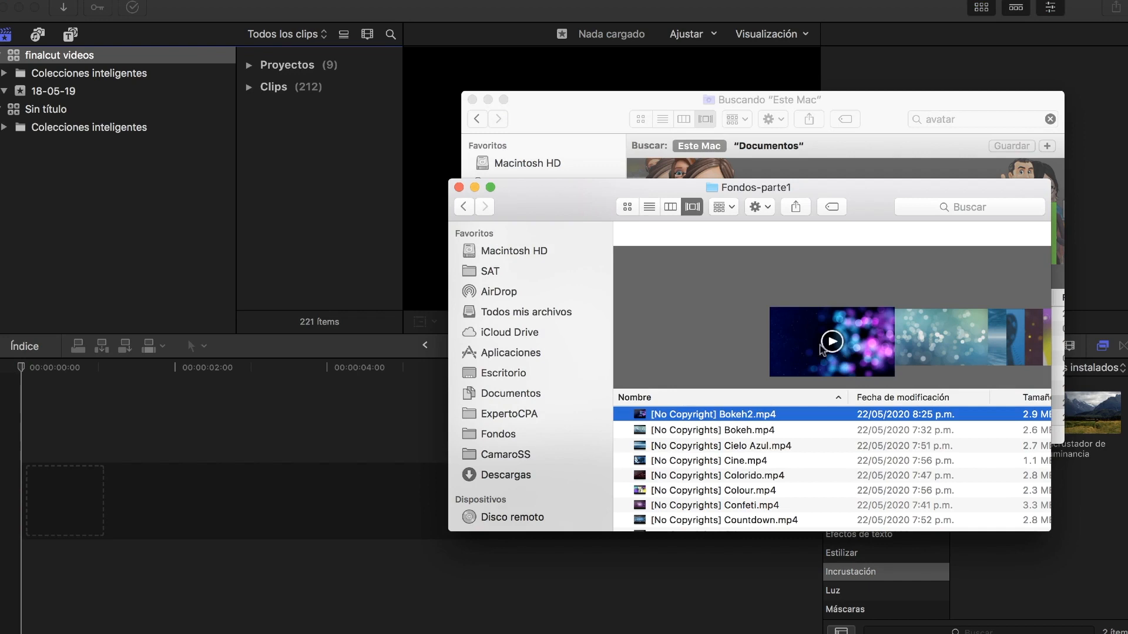
pyautogui.click(587, 135)
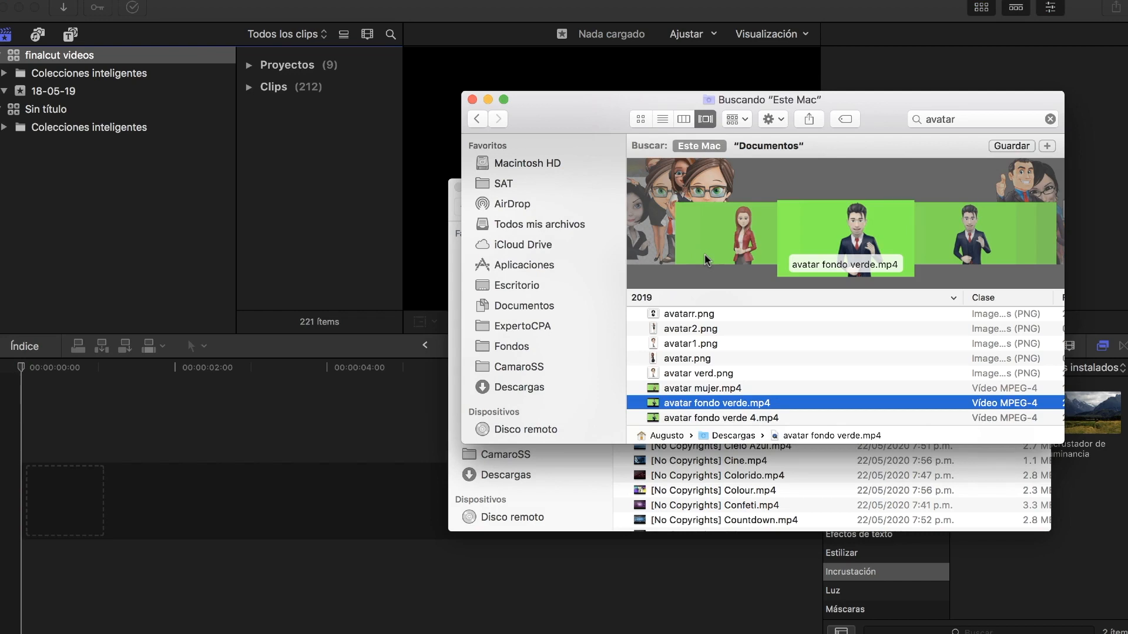
pyautogui.moveTo(805, 241)
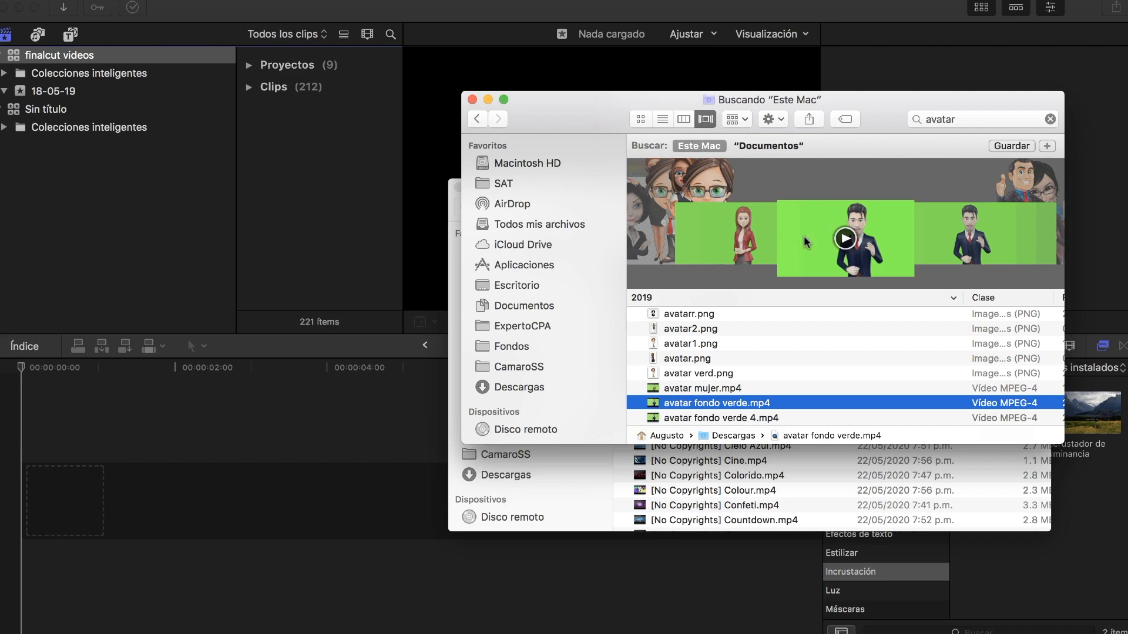
pyautogui.click(723, 471)
pyautogui.hscroll(10, 793, 353)
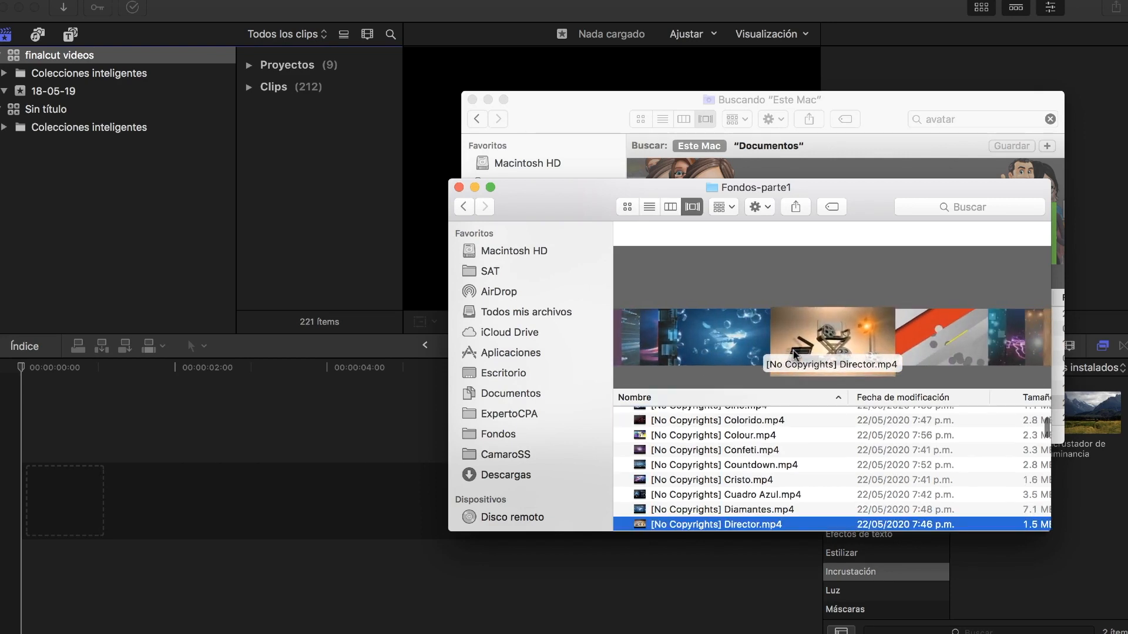
pyautogui.moveTo(794, 355)
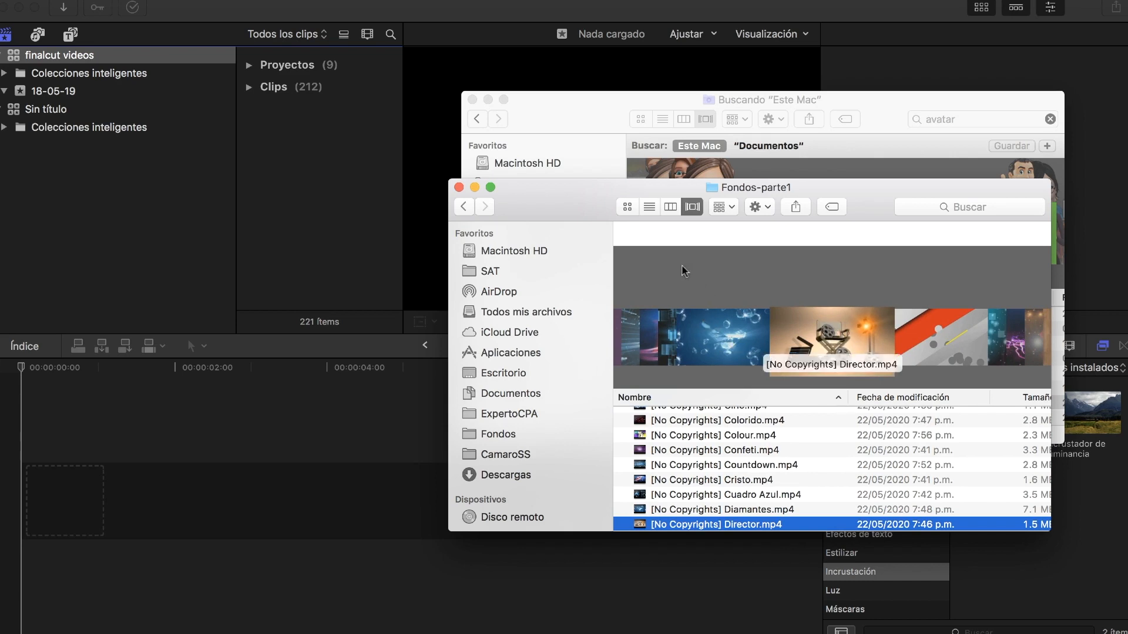
pyautogui.hscroll(-10, 726, 351)
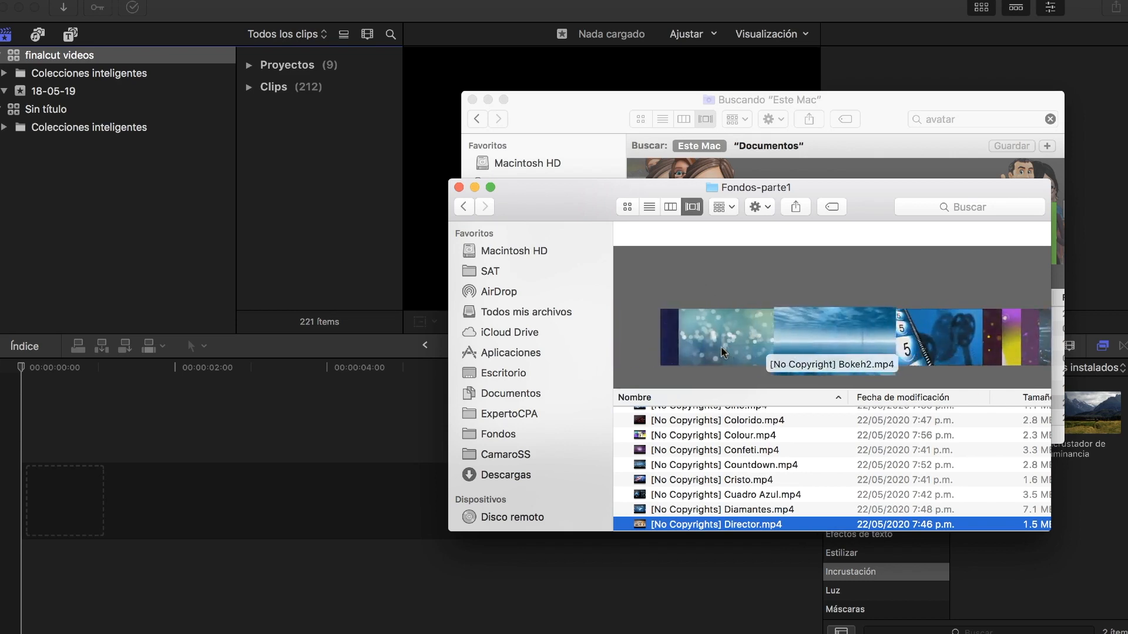
# Place [No Copyright] Bokeh2.mp4 at the start of the empty personaje timeline and avatar fondo verde.mp4 directly above it
pyautogui.moveTo(669, 415); pyautogui.dragTo(158, 505)
pyautogui.click(131, 452)
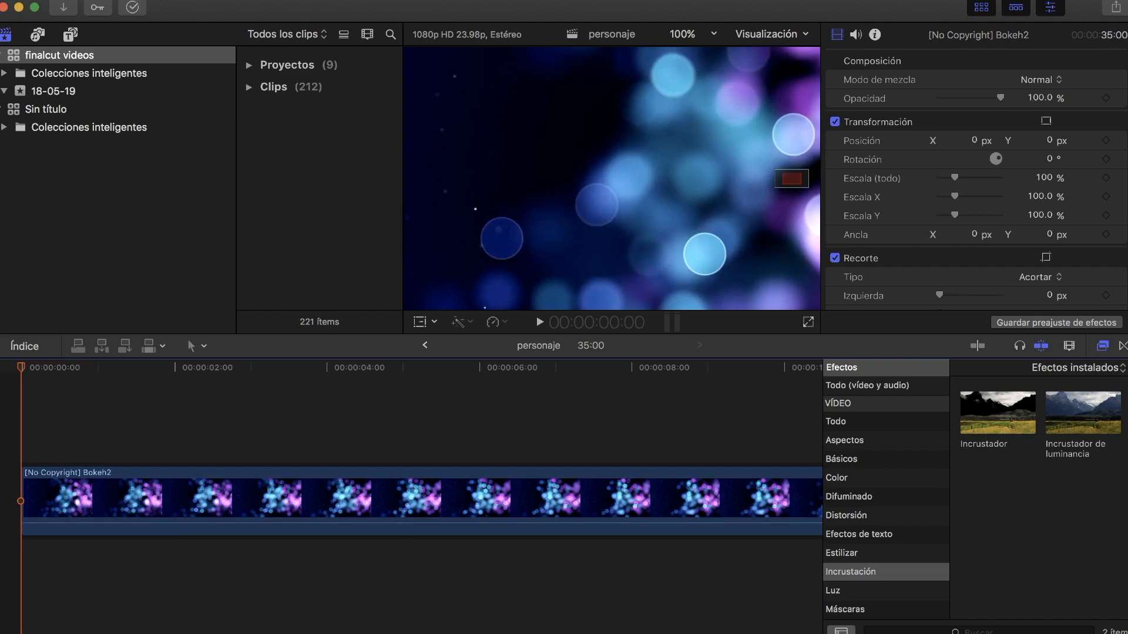
pyautogui.click(388, 632)
pyautogui.click(565, 164)
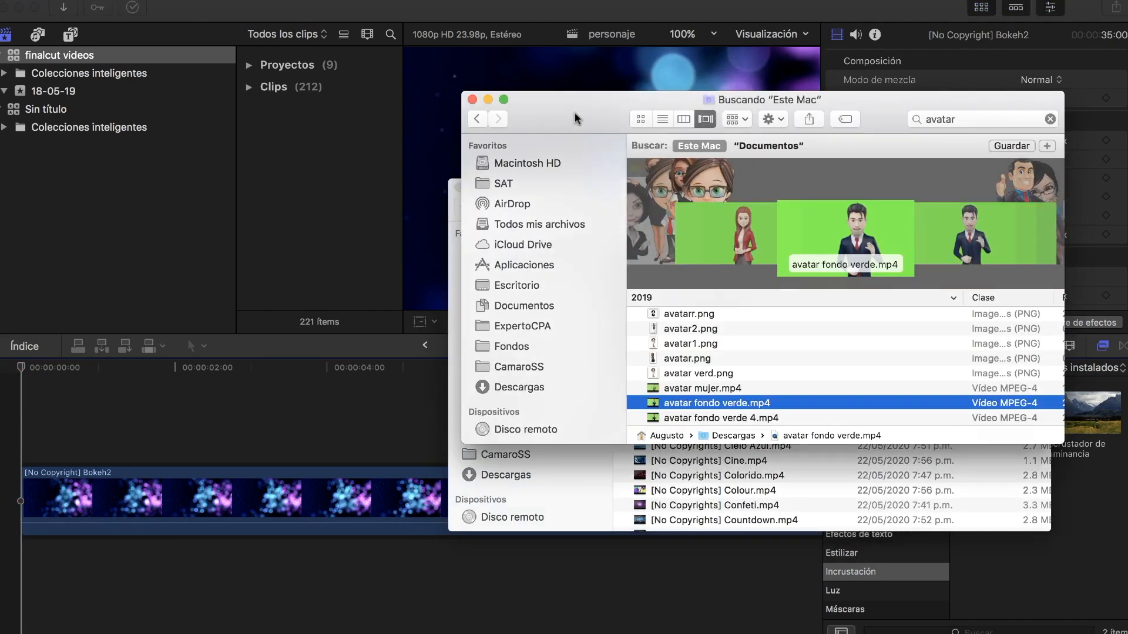
pyautogui.moveTo(696, 404); pyautogui.dragTo(96, 416)
pyautogui.click(119, 377)
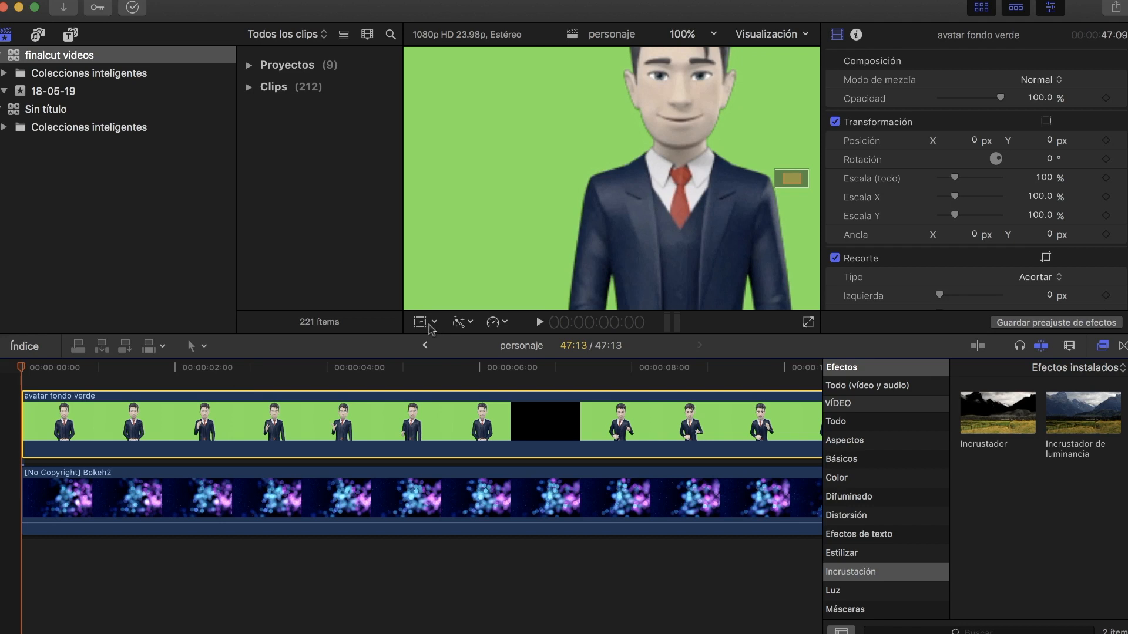
# Show the viewer at 50% and apply the Incrustador effect from the Incrustación category to the avatar fondo verde clip
pyautogui.click(712, 34)
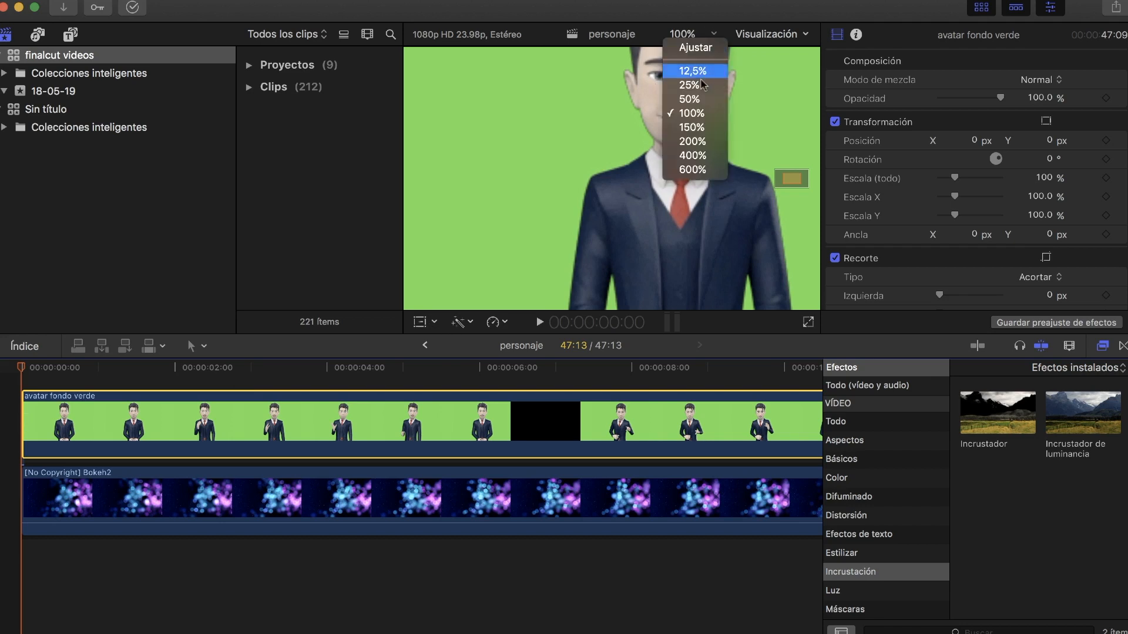
pyautogui.click(696, 100)
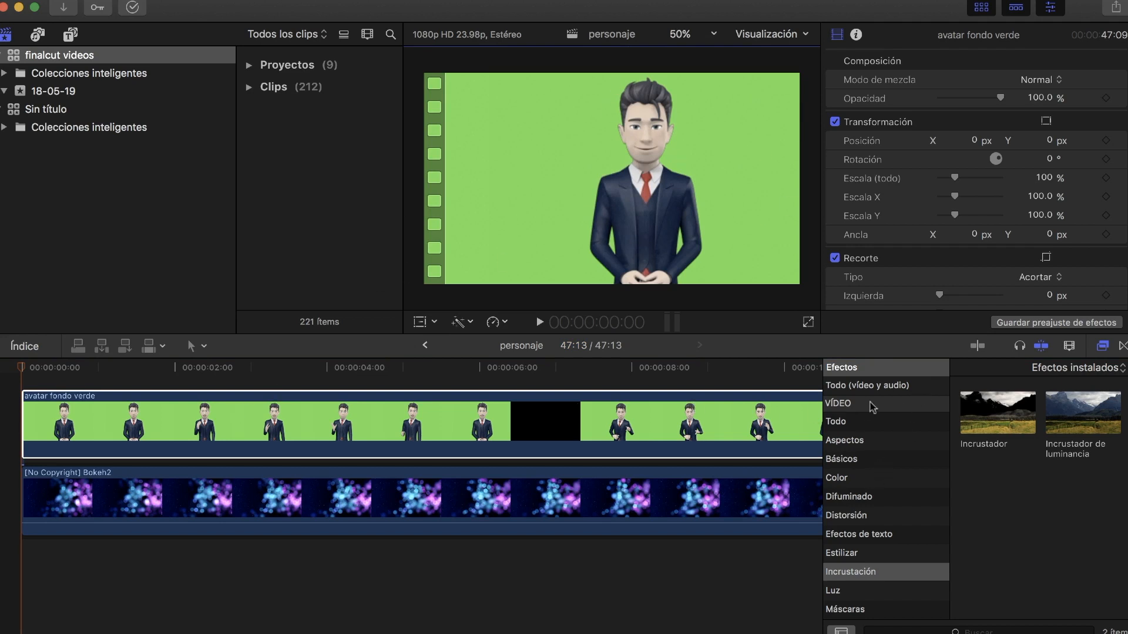
pyautogui.click(1102, 347)
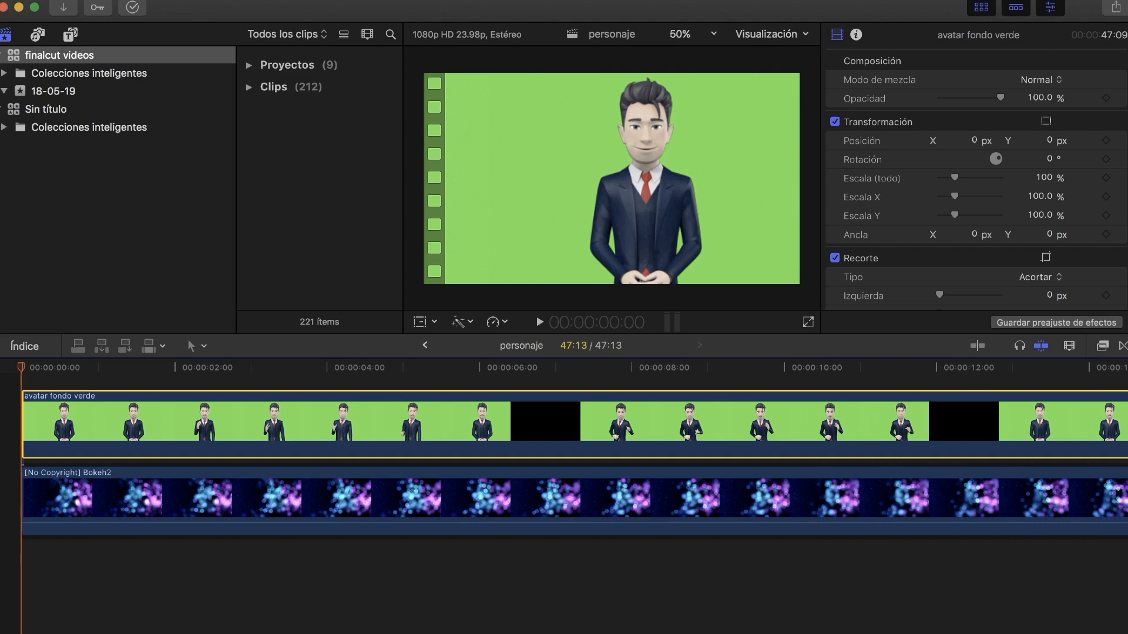
pyautogui.click(1103, 347)
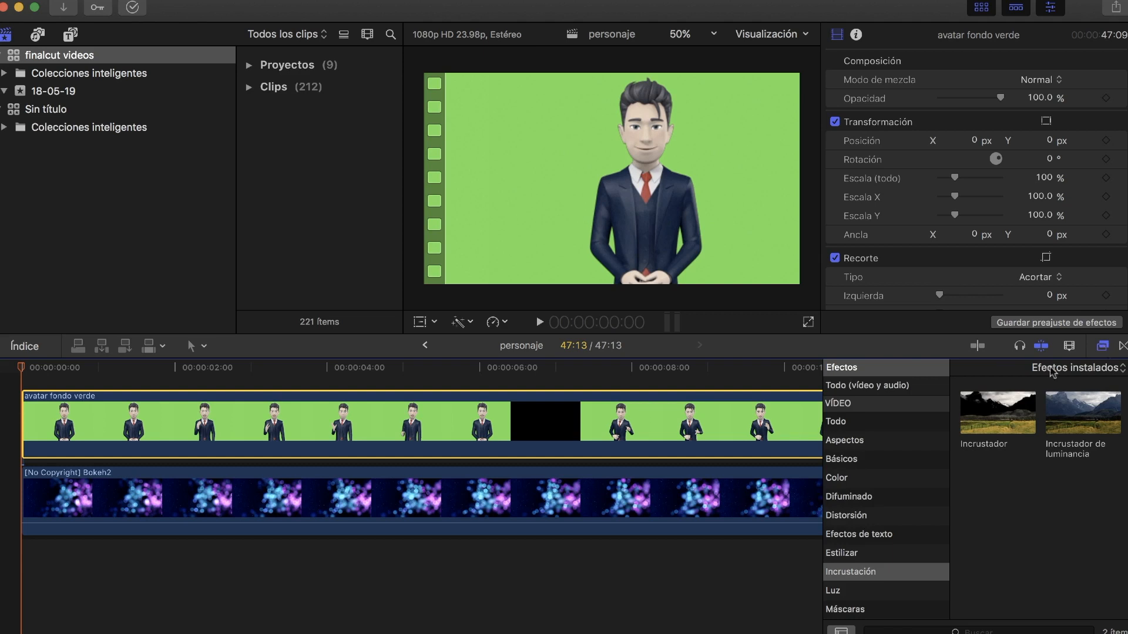
pyautogui.click(852, 575)
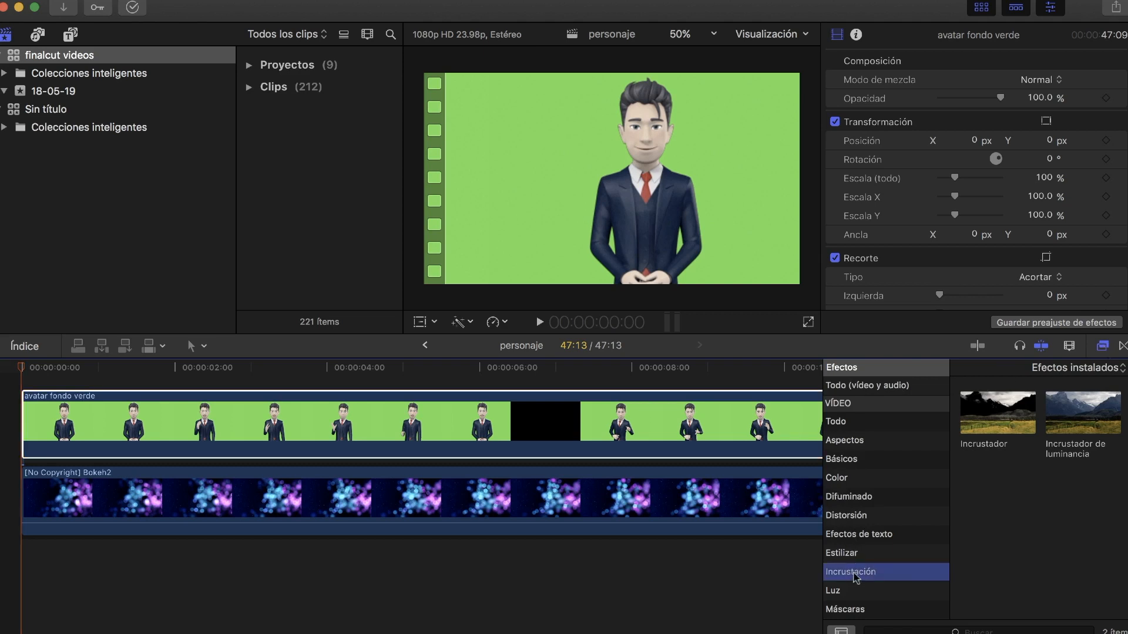
pyautogui.click(986, 418)
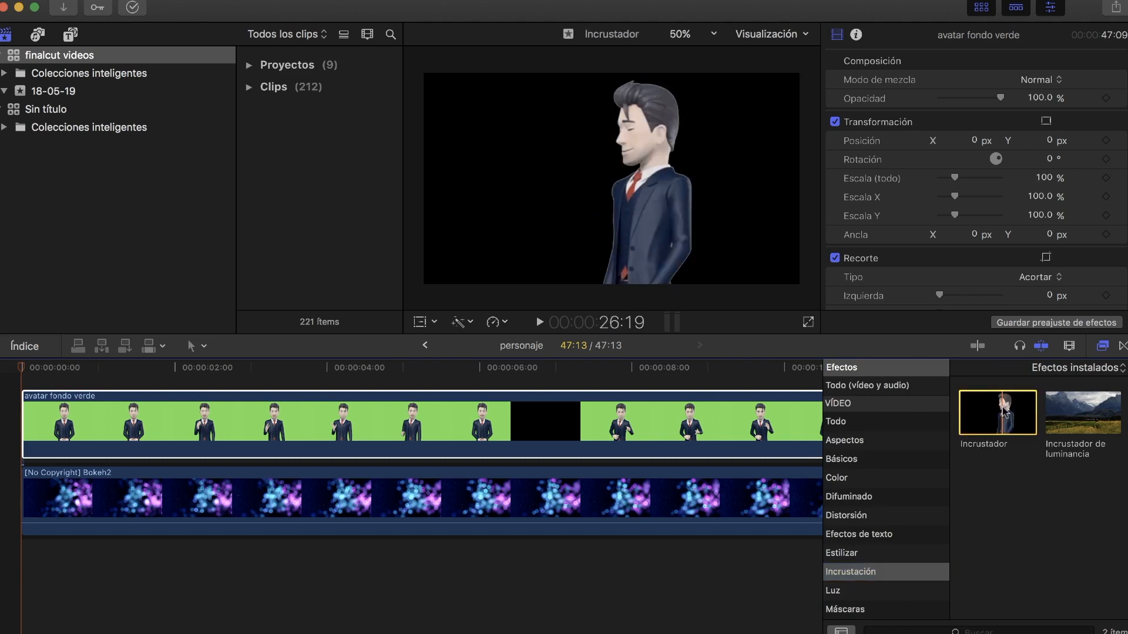
pyautogui.moveTo(999, 414); pyautogui.dragTo(333, 422)
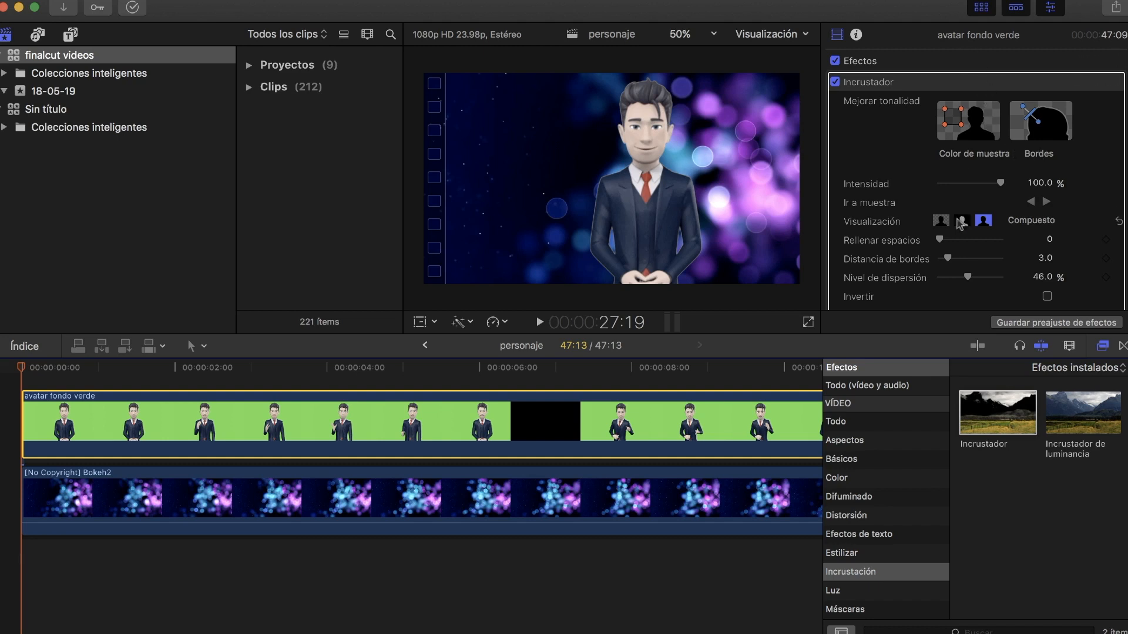
# Try the keyer's Nivel de dispersión at 0% and reset it, then set Rellenar espacios to 1.38 and Distancia de bordes to 10.0
pyautogui.scroll(-5, 948, 215)
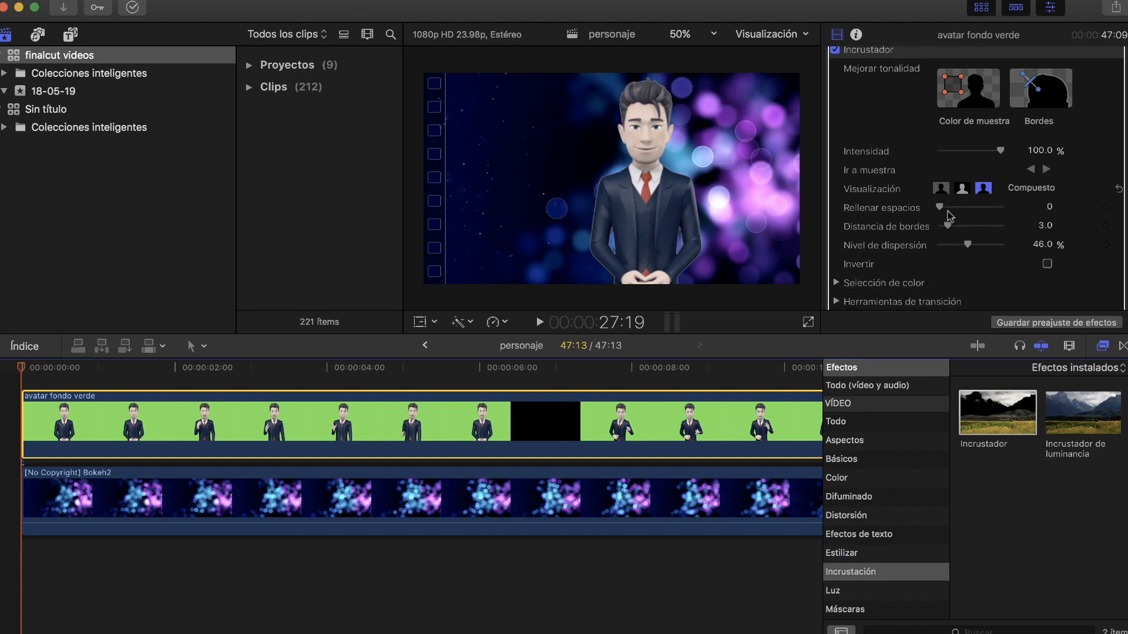
pyautogui.moveTo(968, 189); pyautogui.dragTo(927, 190)
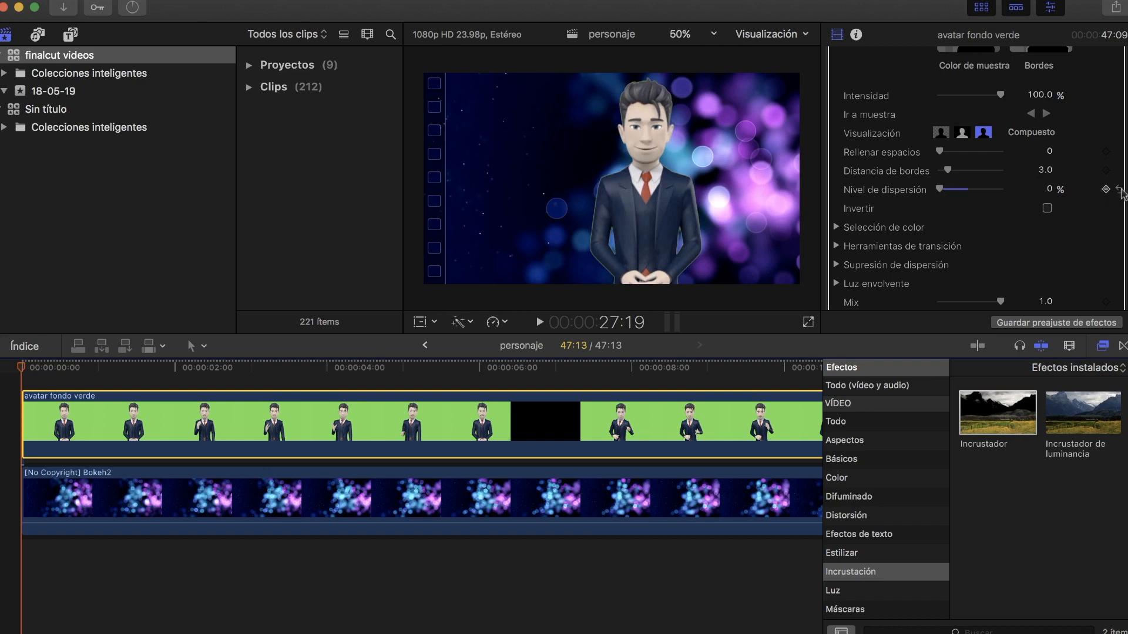
pyautogui.click(1119, 190)
pyautogui.moveTo(950, 173)
pyautogui.mouseDown()
pyautogui.moveTo(1009, 180)
pyautogui.moveTo(904, 178)
pyautogui.moveTo(979, 175)
pyautogui.moveTo(971, 182)
pyautogui.moveTo(977, 154)
pyautogui.moveTo(1003, 155)
pyautogui.moveTo(937, 160)
pyautogui.moveTo(947, 155)
pyautogui.mouseUp()
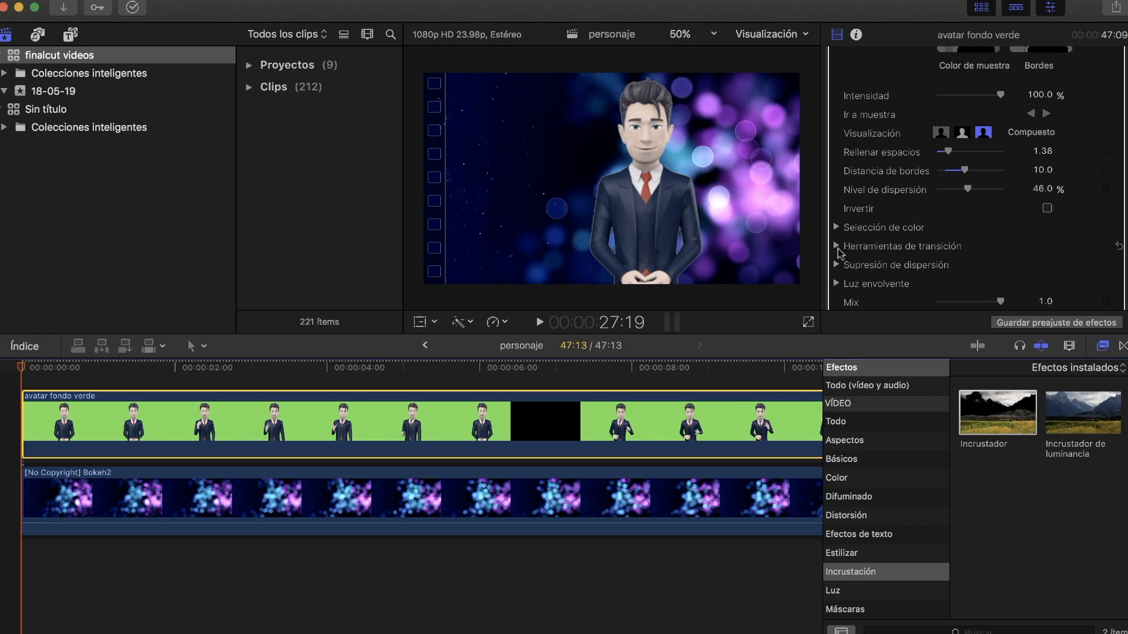
# Raise the black point of the keyer's Niveles close to the white point, checking the avatar's edges at 100% before returning to 50%
pyautogui.click(836, 246)
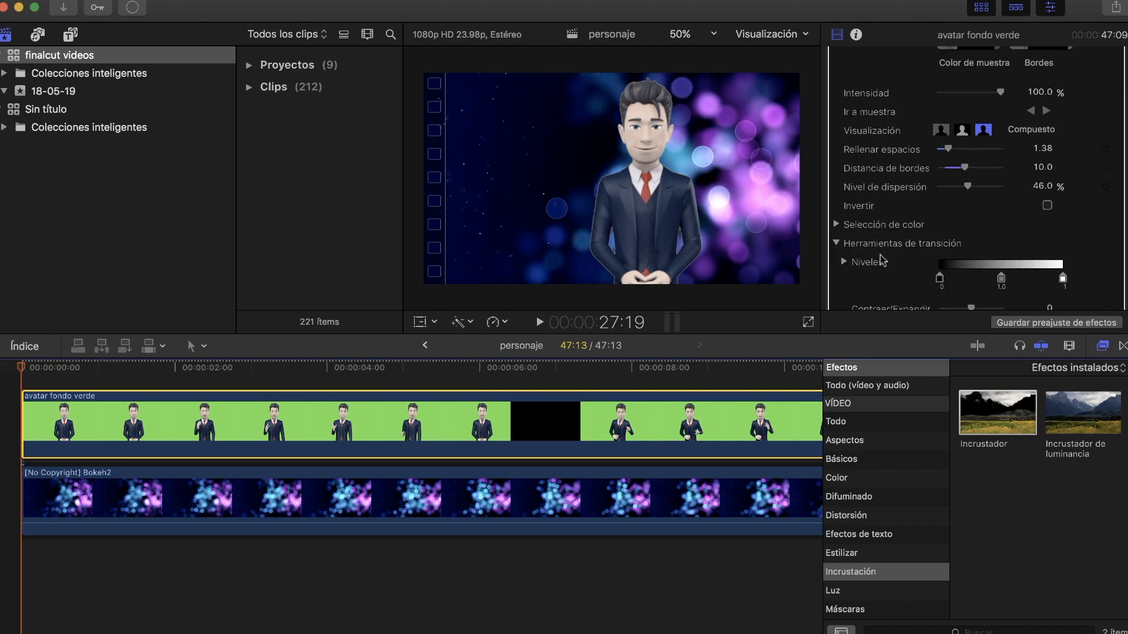
pyautogui.scroll(-3, 881, 247)
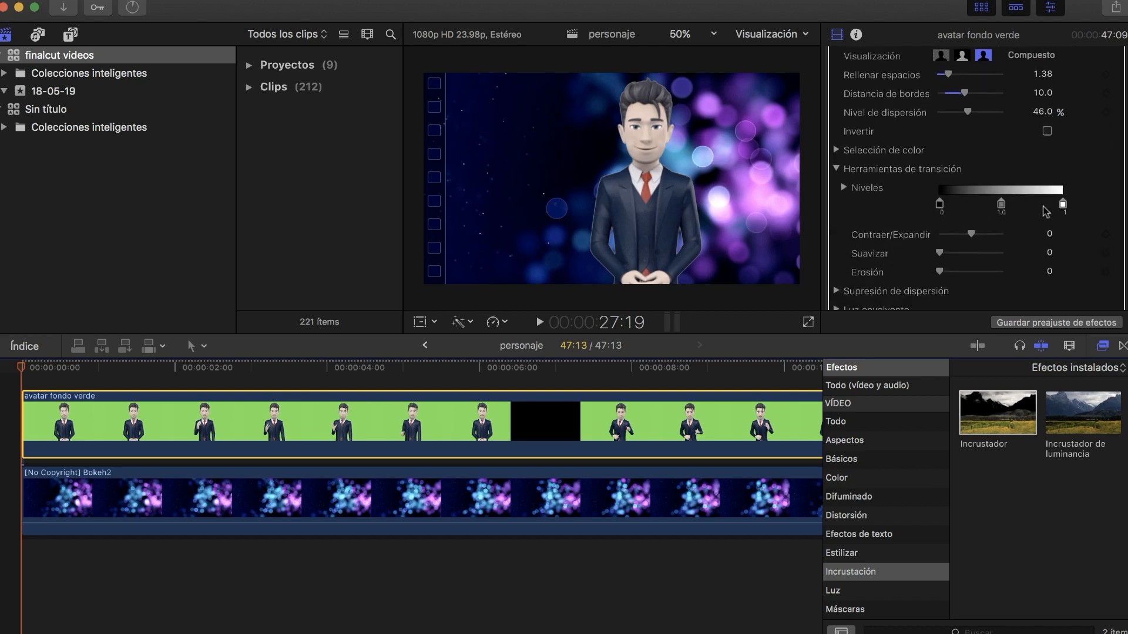
pyautogui.moveTo(1062, 206)
pyautogui.mouseDown()
pyautogui.moveTo(941, 211)
pyautogui.moveTo(1076, 207)
pyautogui.mouseUp()
pyautogui.moveTo(941, 205)
pyautogui.mouseDown()
pyautogui.moveTo(1054, 206)
pyautogui.moveTo(955, 211)
pyautogui.mouseUp()
pyautogui.click(713, 36)
pyautogui.click(696, 113)
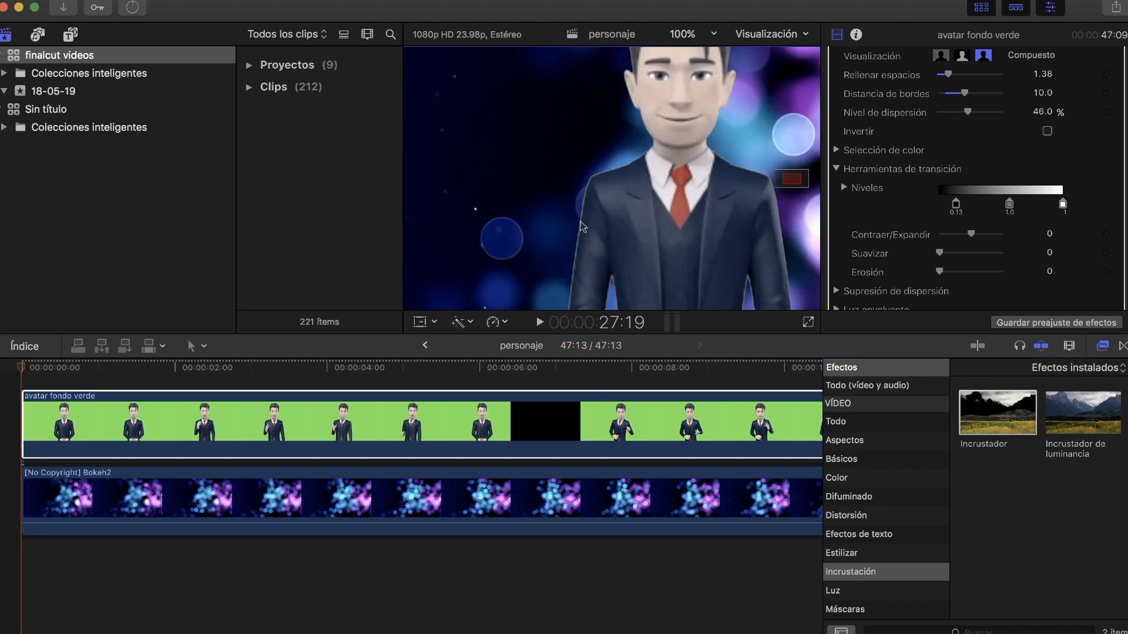
pyautogui.moveTo(956, 206); pyautogui.dragTo(1053, 212)
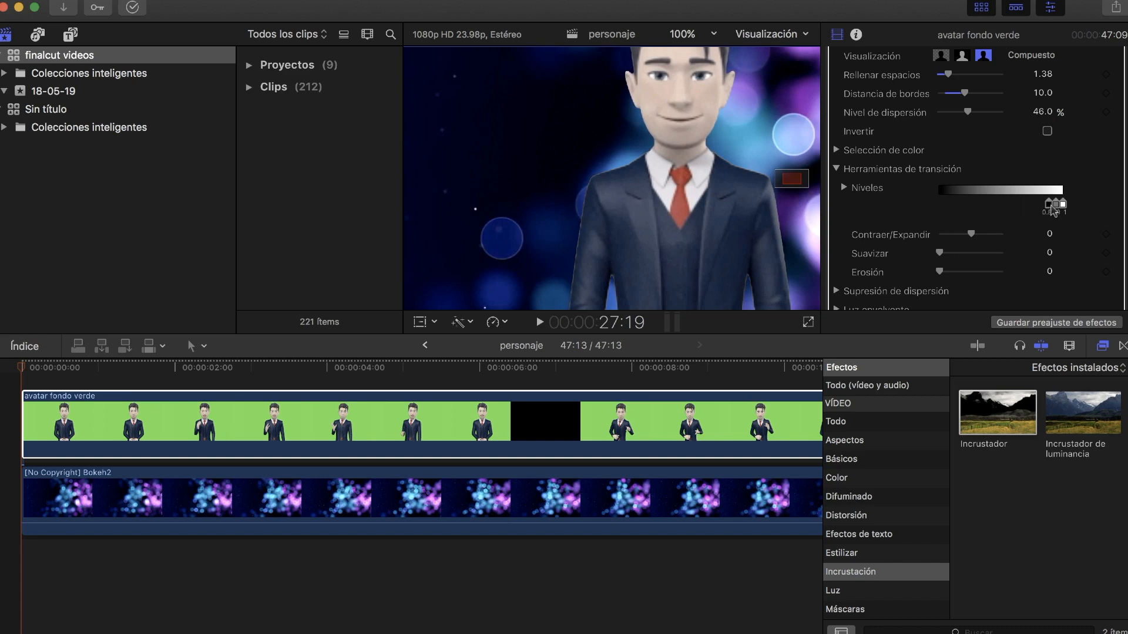
pyautogui.click(715, 36)
pyautogui.click(702, 98)
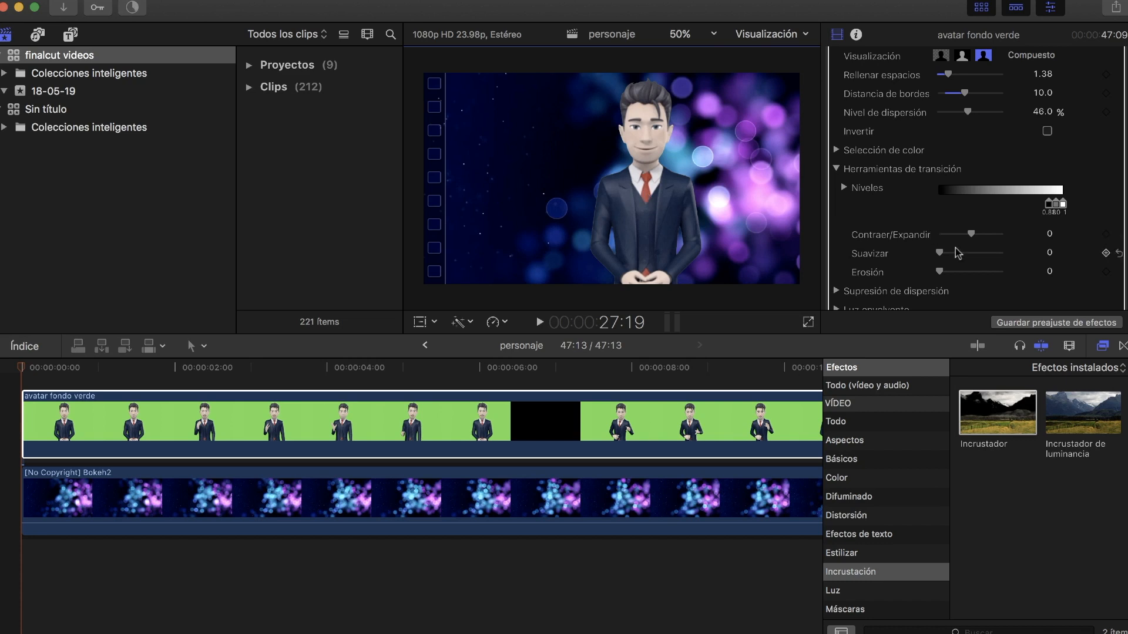
# Set the keyer's Erosión to 4.98 and check the avatar at 00:00:00:14
pyautogui.scroll(-4, 942, 251)
pyautogui.moveTo(939, 147); pyautogui.dragTo(970, 176)
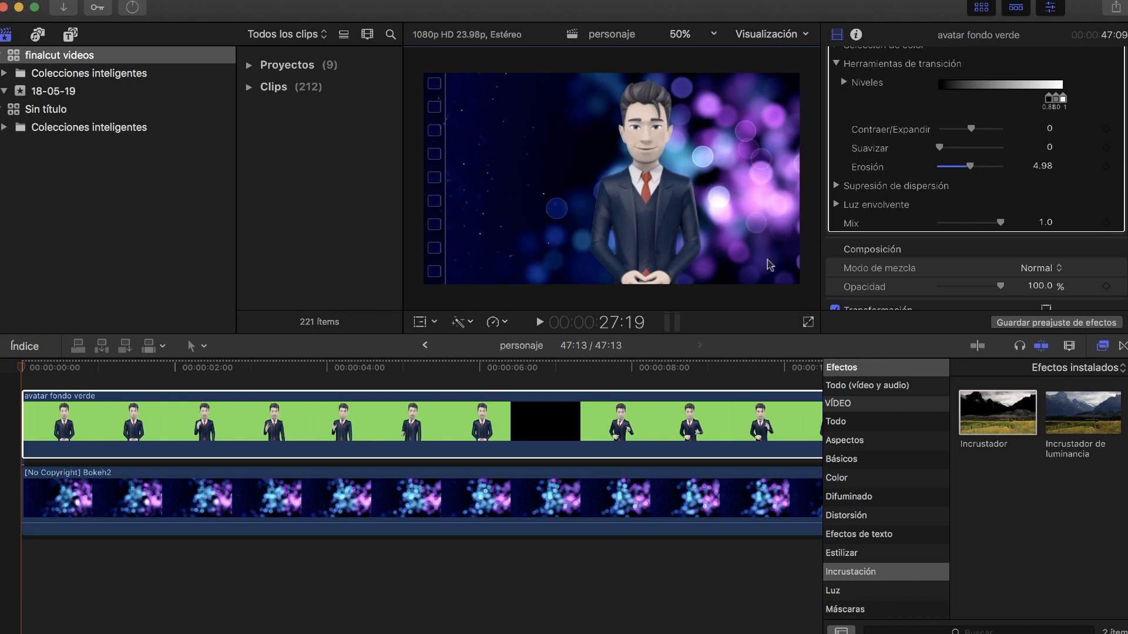
pyautogui.click(68, 368)
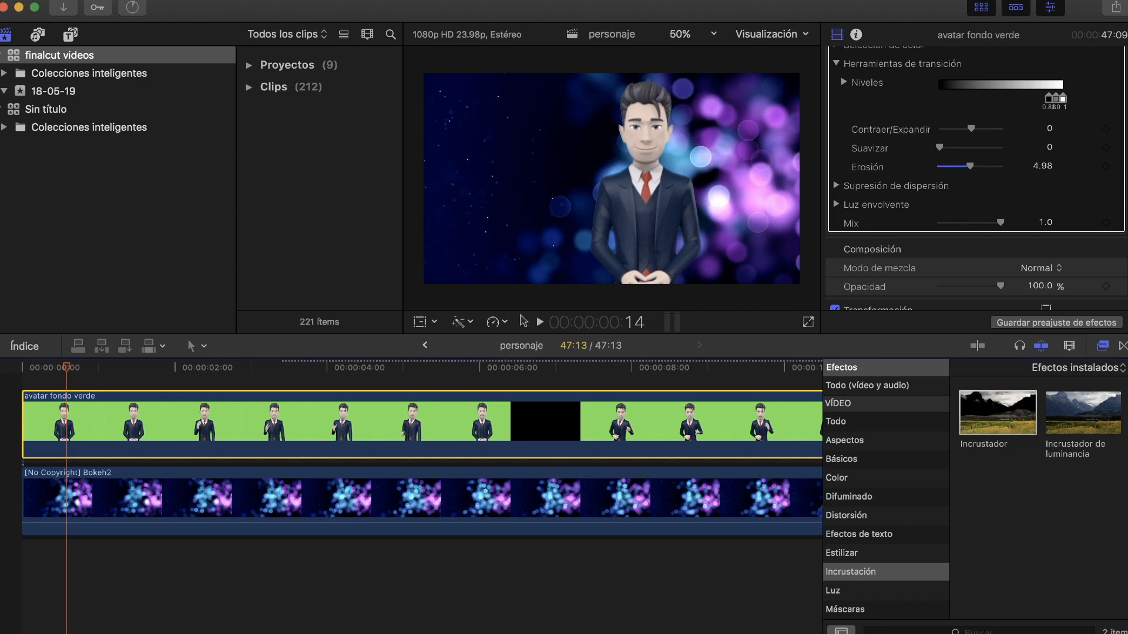
# Play the keyed avatar over the Bokeh2 background and stop at 00:00:03:23
pyautogui.click(540, 324)
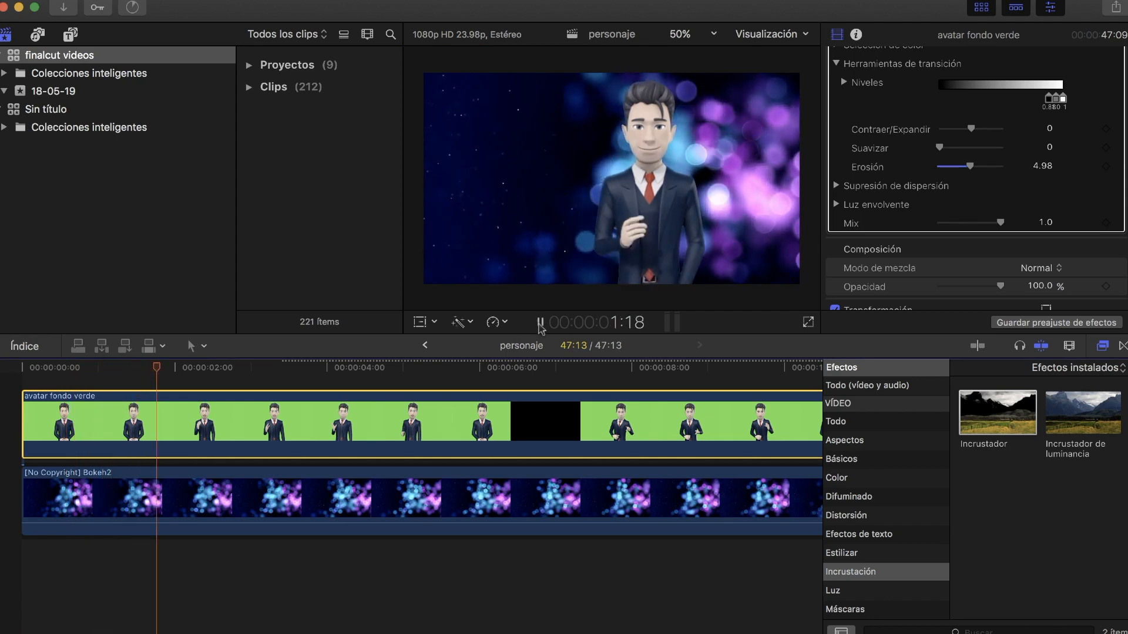
pyautogui.click(540, 324)
# Transform the avatar fondo verde clip so the avatar is mirrored horizontally
pyautogui.scroll(-5, 959, 219)
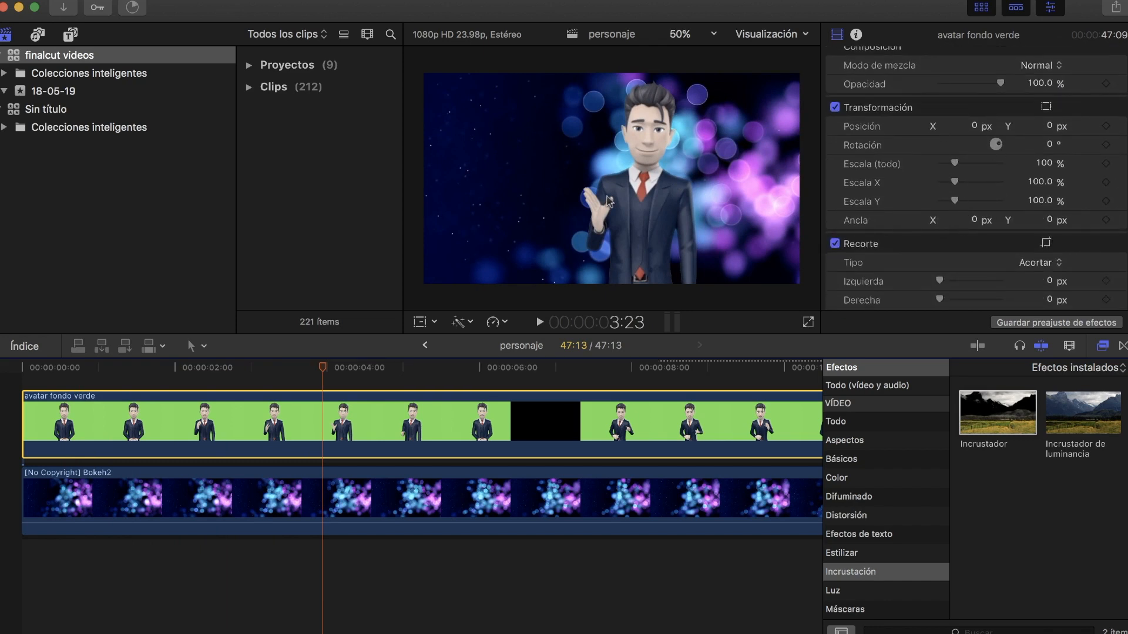
pyautogui.moveTo(997, 145)
pyautogui.mouseDown()
pyautogui.moveTo(1004, 155)
pyautogui.moveTo(969, 159)
pyautogui.moveTo(999, 135)
pyautogui.moveTo(1005, 151)
pyautogui.mouseUp()
pyautogui.click(1121, 145)
pyautogui.click(419, 322)
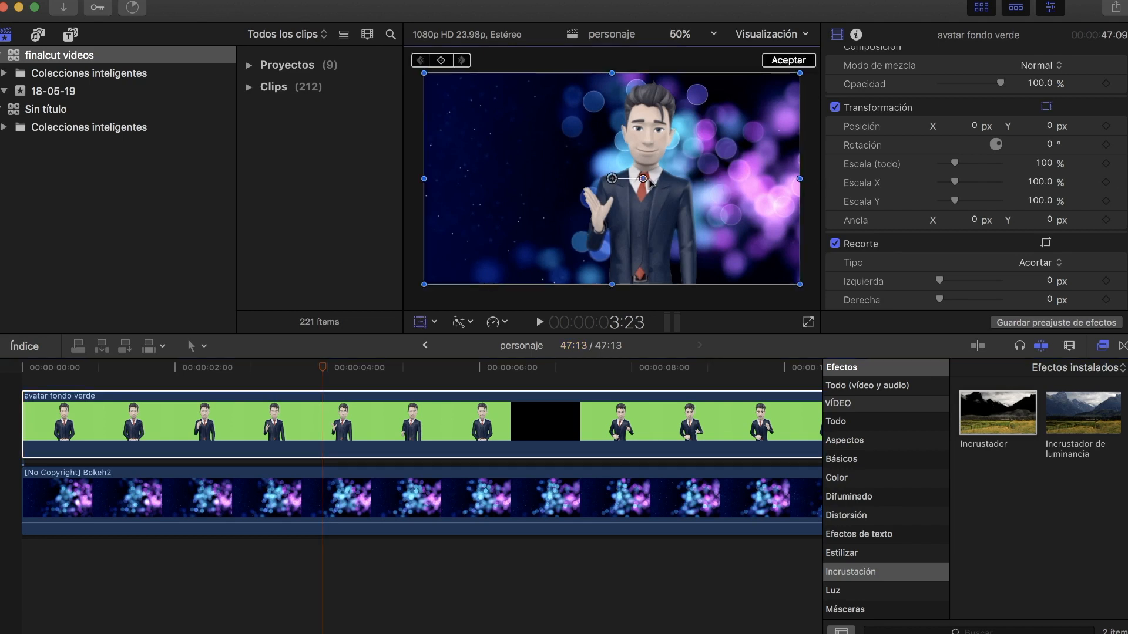
pyautogui.moveTo(643, 179)
pyautogui.mouseDown()
pyautogui.moveTo(620, 207)
pyautogui.moveTo(601, 172)
pyautogui.moveTo(619, 188)
pyautogui.moveTo(604, 186)
pyautogui.moveTo(605, 173)
pyautogui.moveTo(608, 189)
pyautogui.moveTo(630, 188)
pyautogui.moveTo(608, 187)
pyautogui.moveTo(617, 171)
pyautogui.moveTo(604, 183)
pyautogui.moveTo(644, 179)
pyautogui.mouseUp()
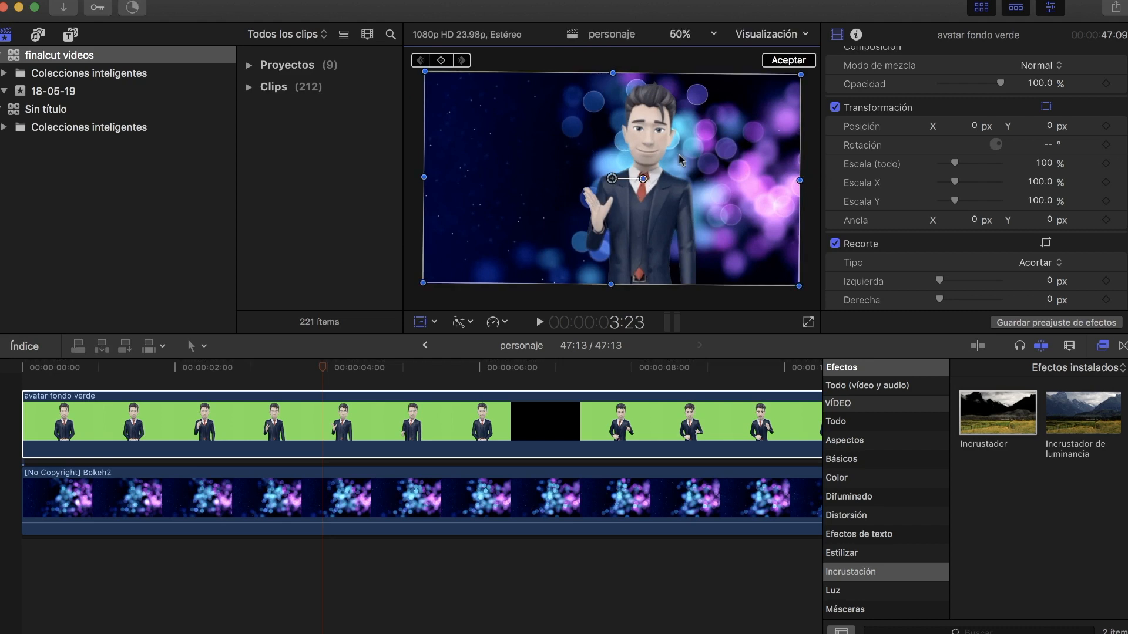
pyautogui.moveTo(800, 183); pyautogui.dragTo(424, 177)
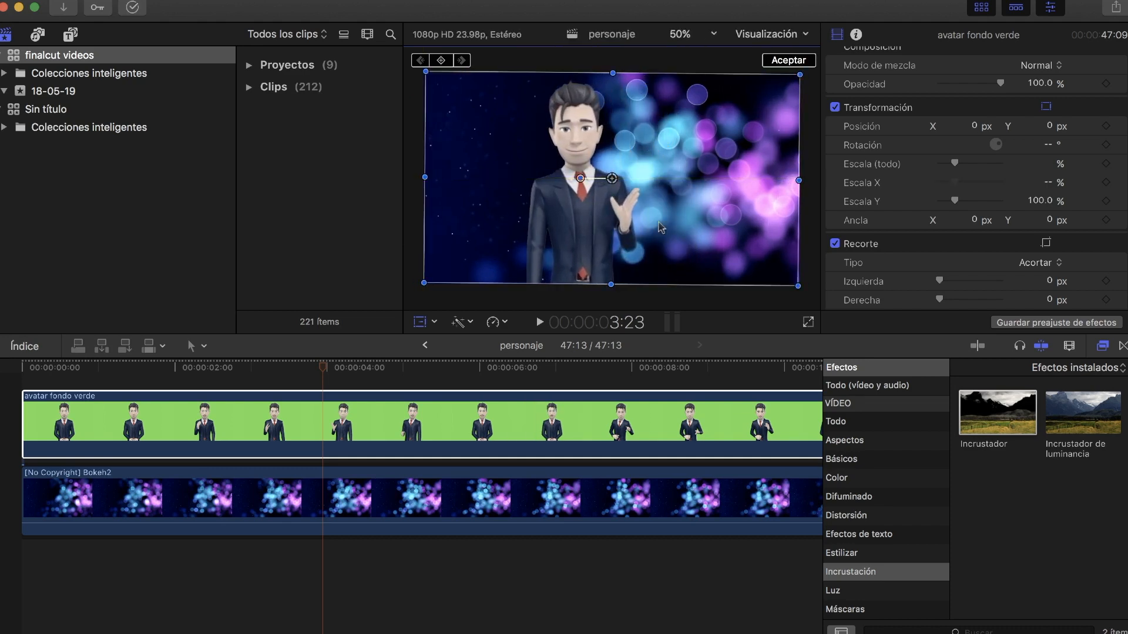
# Scale the mirrored avatar down and place it in the lower-left corner of the video frame
pyautogui.moveTo(799, 75); pyautogui.dragTo(740, 108)
pyautogui.moveTo(611, 178); pyautogui.dragTo(514, 219)
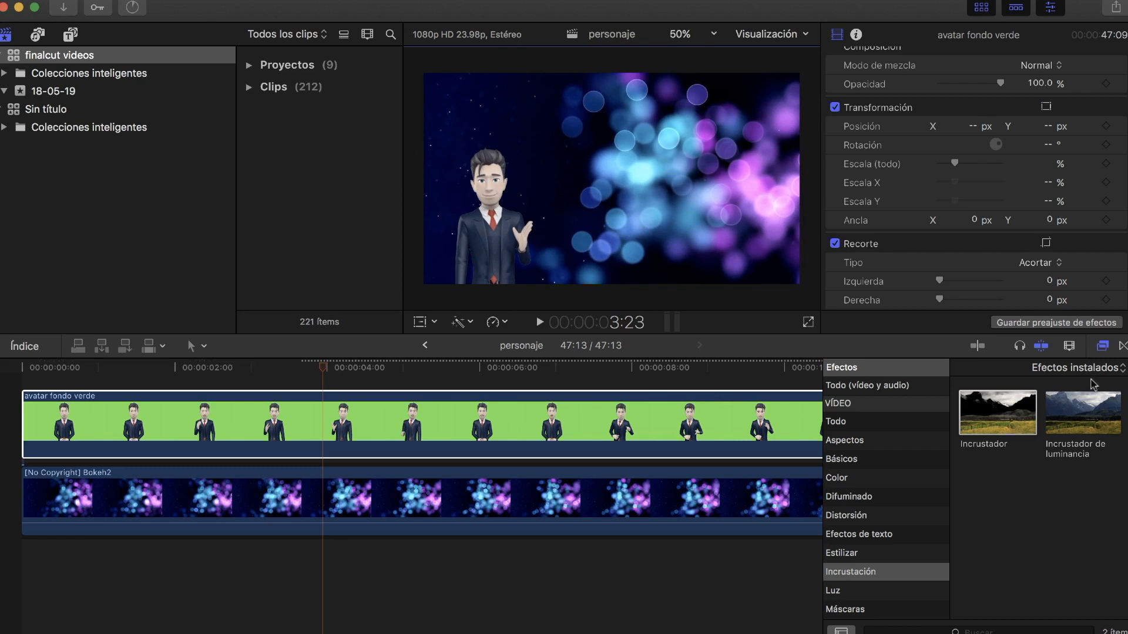
# Switch to the browser, add the downloaded voice recording MP3 beneath the Bokeh2 clip in Final Cut Pro, and align it with the timeline start
pyautogui.press('super+Tab')
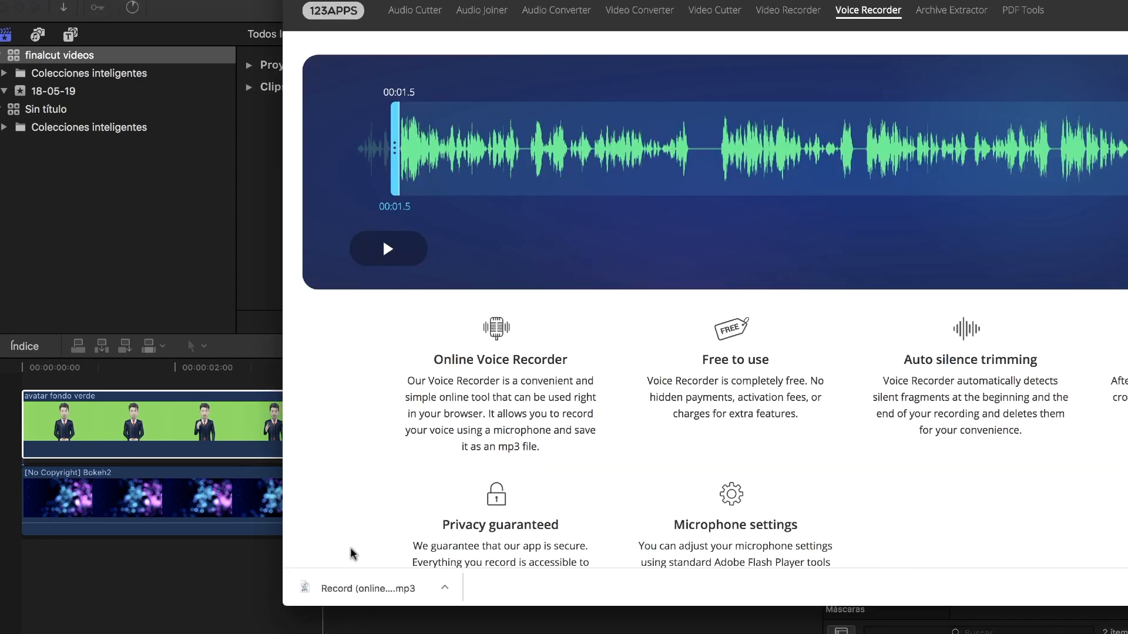
pyautogui.moveTo(353, 589); pyautogui.dragTo(42, 563)
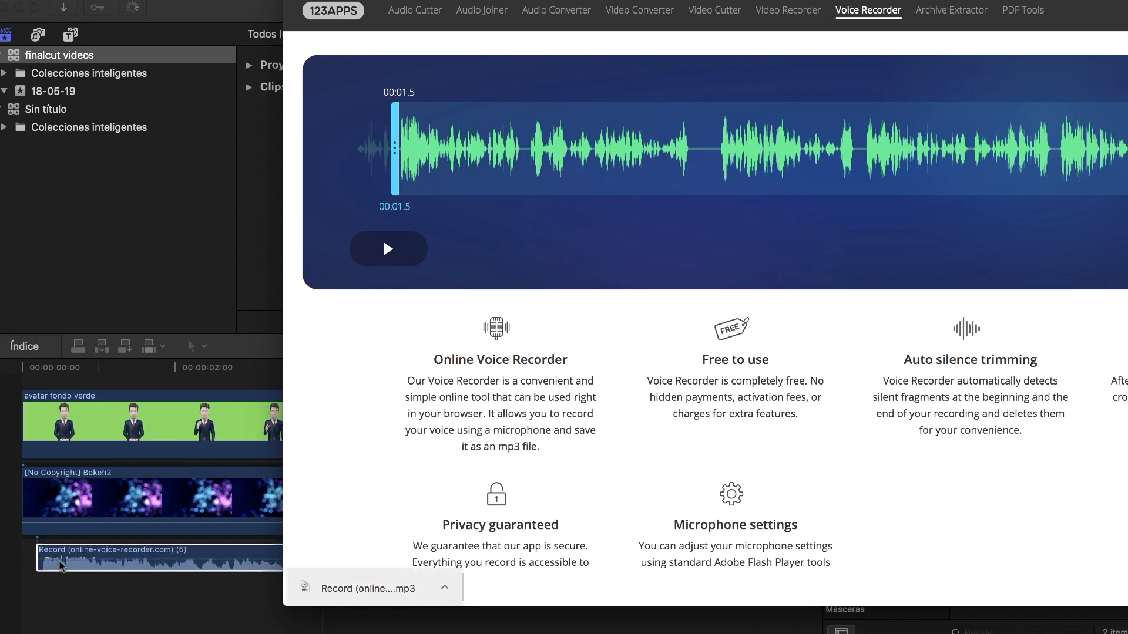
pyautogui.click(41, 559)
pyautogui.moveTo(79, 560); pyautogui.dragTo(65, 559)
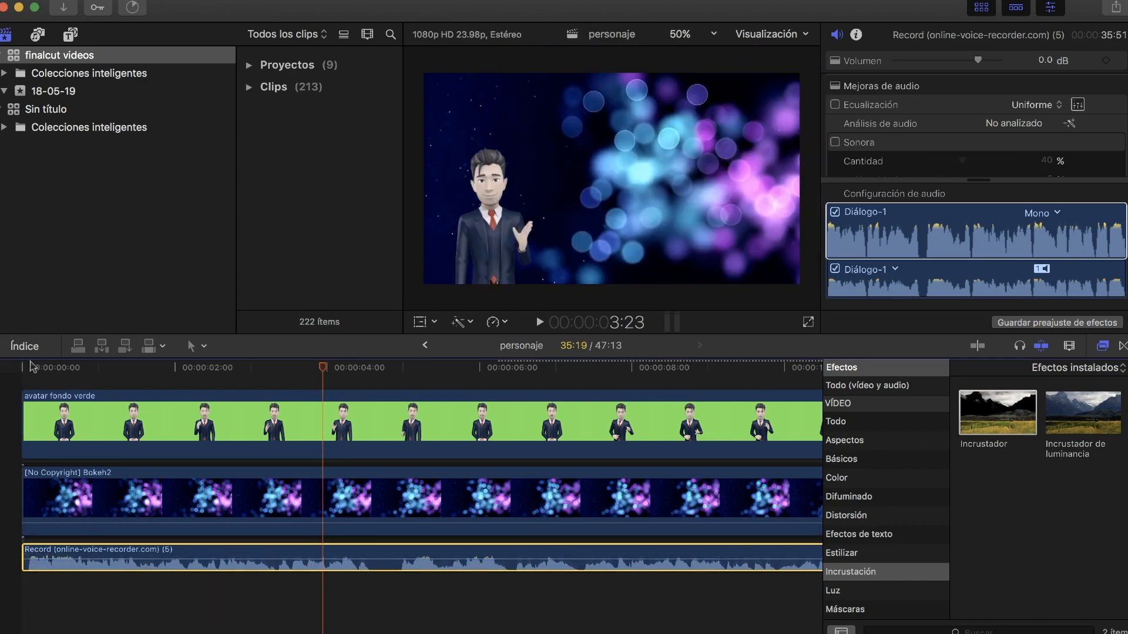
# Play the personaje project from the beginning with the voice recording and stop at 00:00:04:14
pyautogui.click(31, 365)
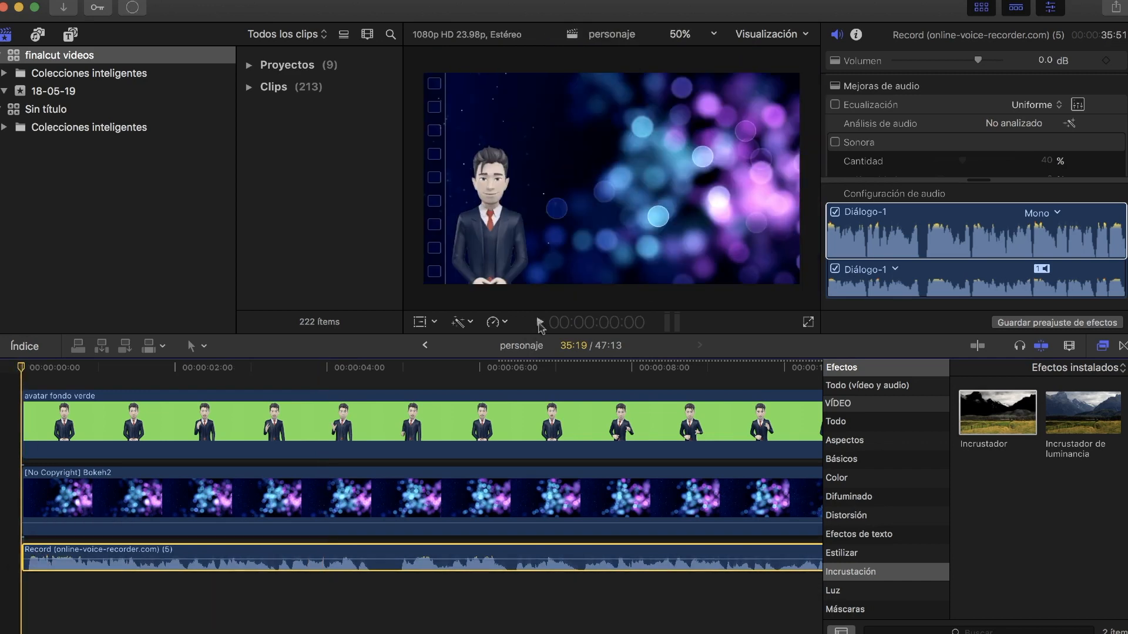
pyautogui.click(539, 323)
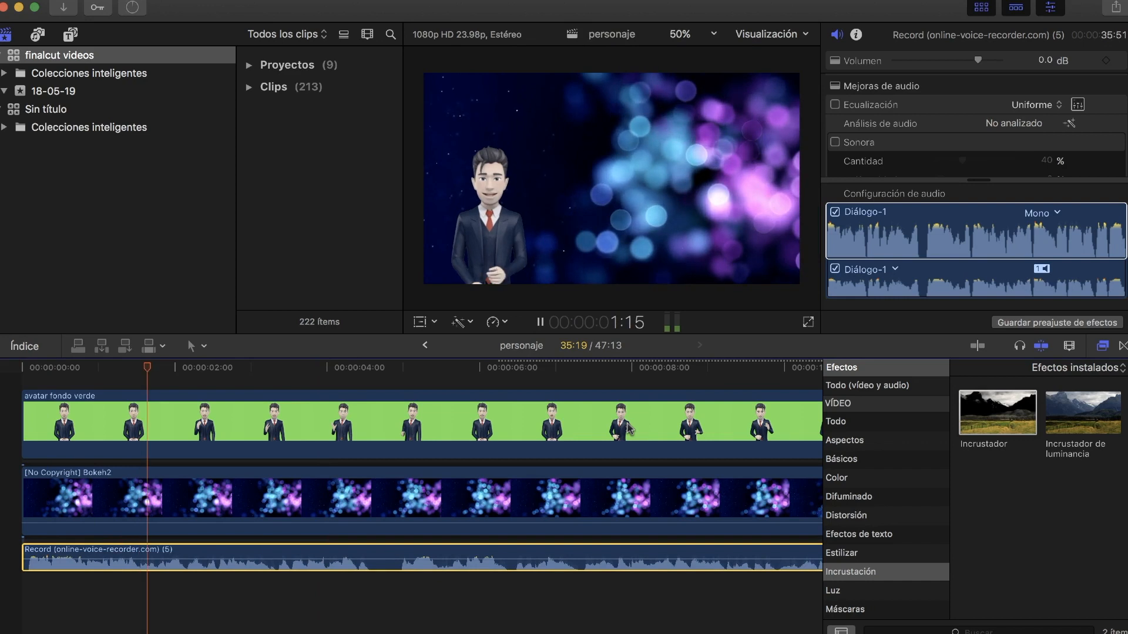
pyautogui.click(540, 323)
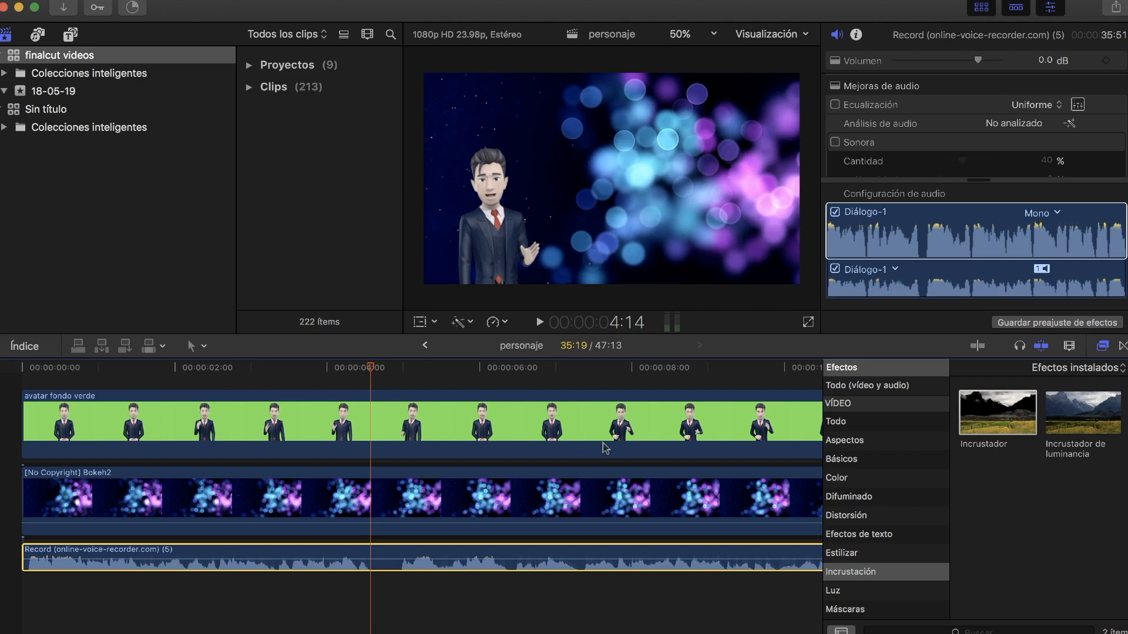
# Trim the end of the voice recording to line up with the end of the Bokeh2 clip
pyautogui.click(563, 427)
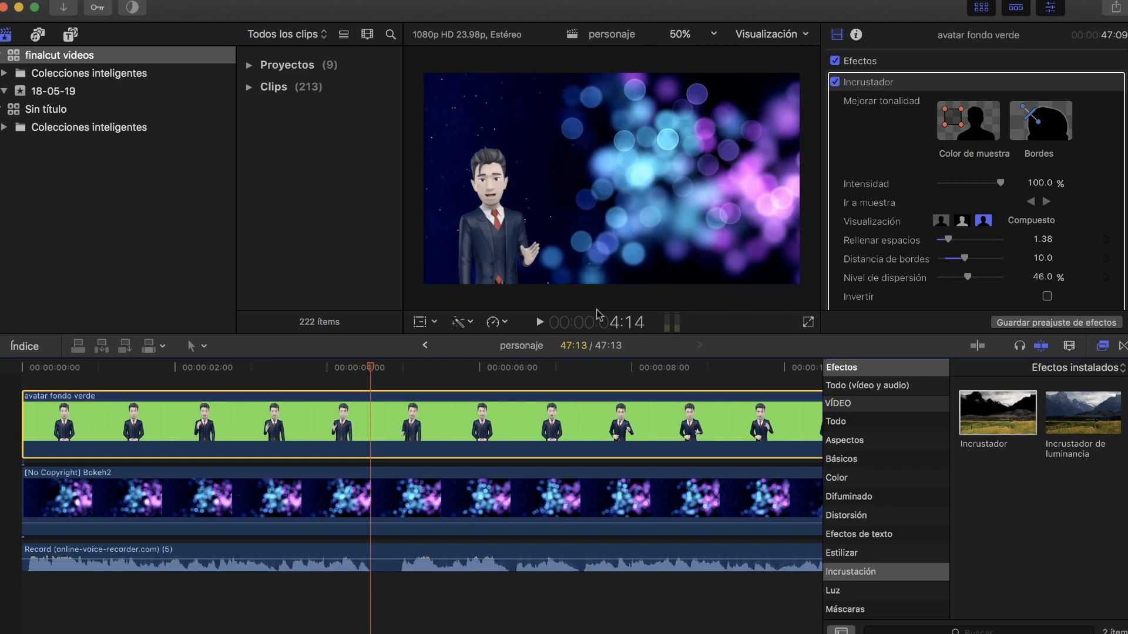
pyautogui.hscroll(20, 618, 493)
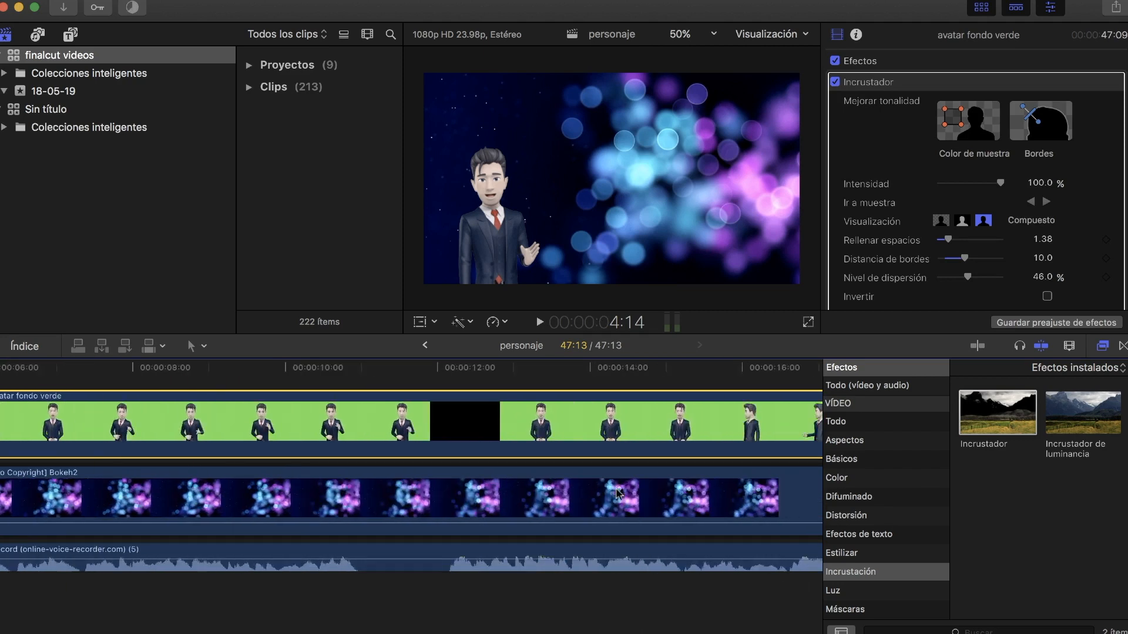
pyautogui.hscroll(20, 616, 493)
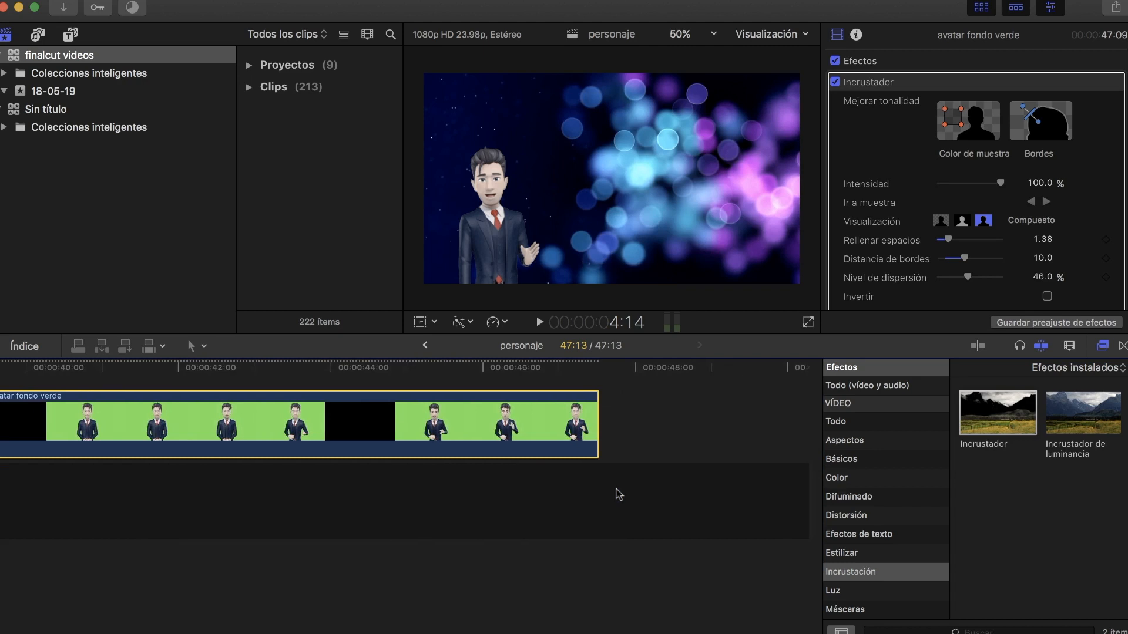
pyautogui.hscroll(-5, 615, 491)
pyautogui.moveTo(173, 558); pyautogui.dragTo(89, 551)
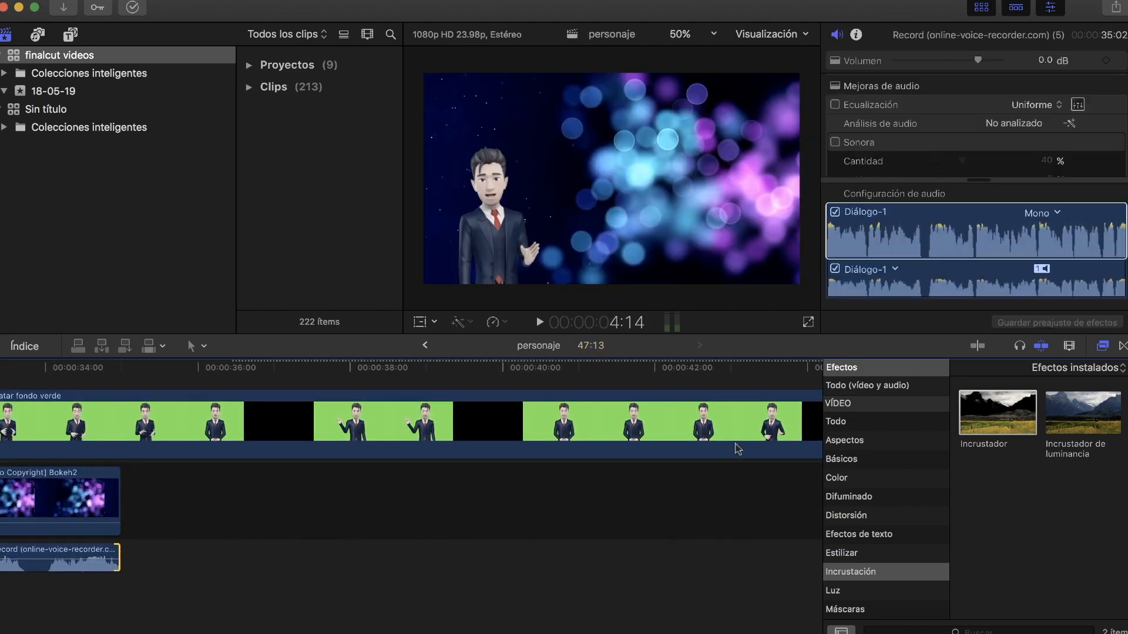
# Shorten the avatar fondo verde clip to end at 35:00, level with the Bokeh2 clip and the voice recording
pyautogui.hscroll(10, 748, 422)
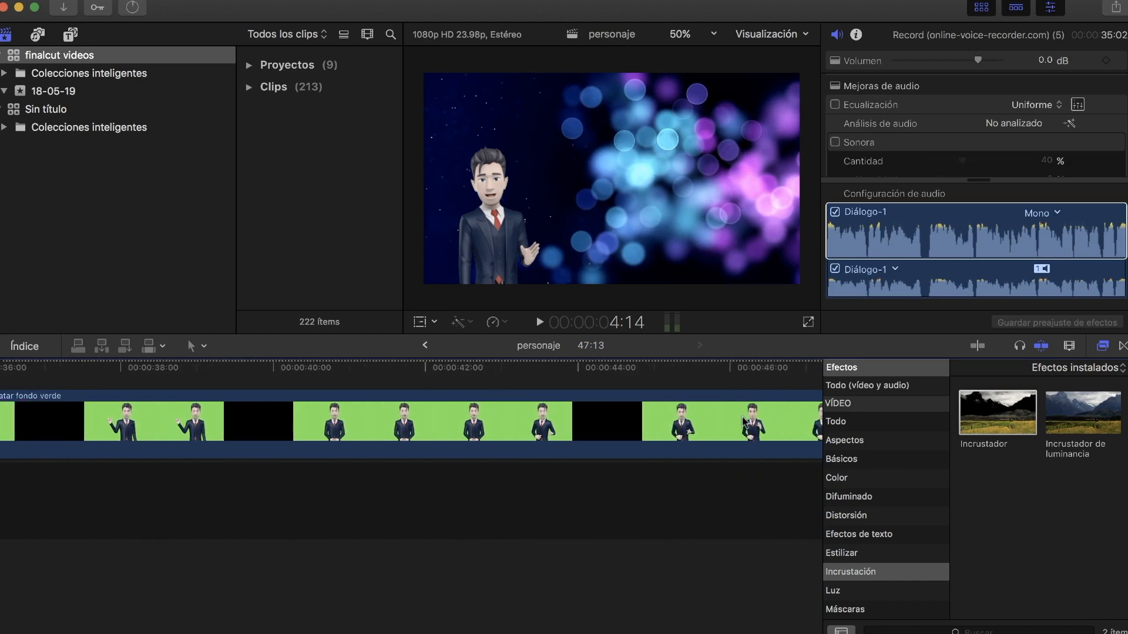
pyautogui.click(1068, 347)
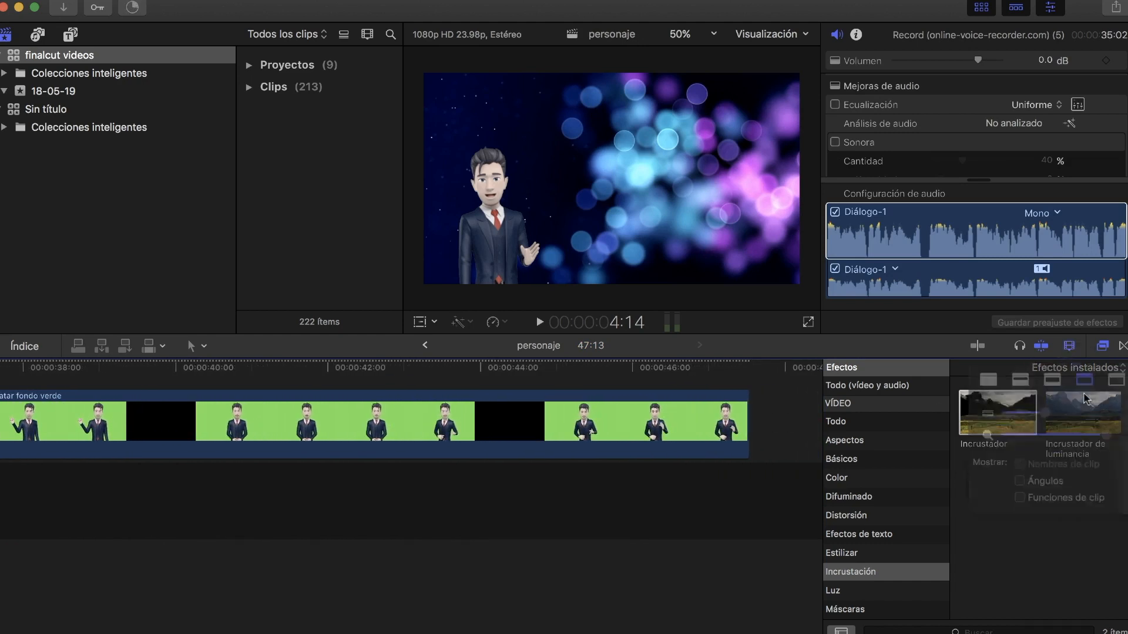
pyautogui.moveTo(1107, 443); pyautogui.dragTo(1087, 441)
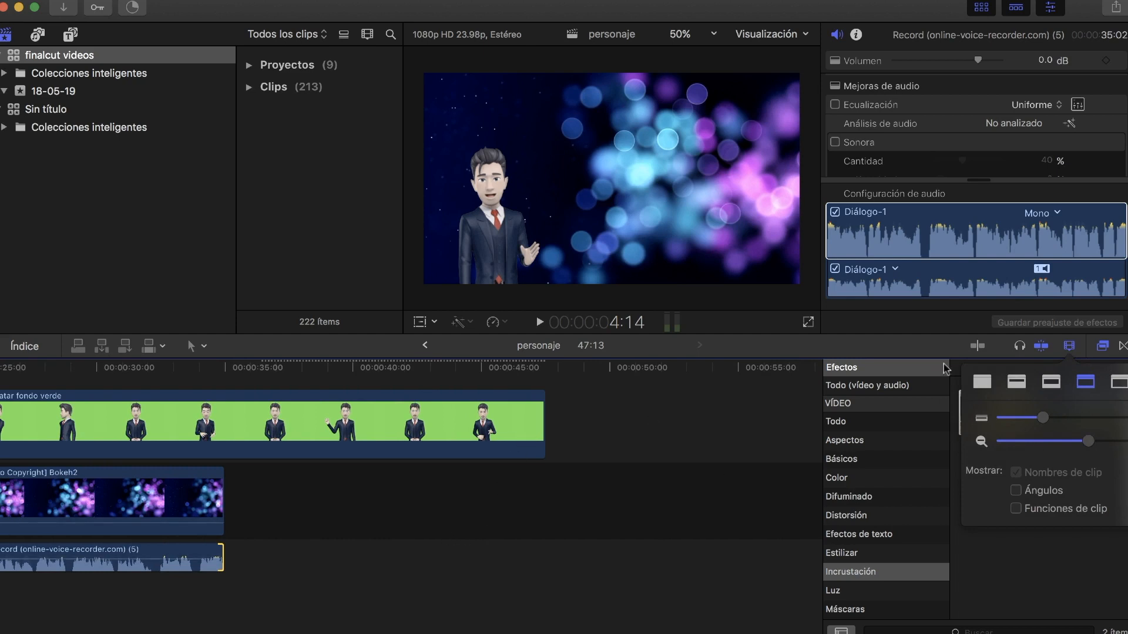
pyautogui.click(1069, 348)
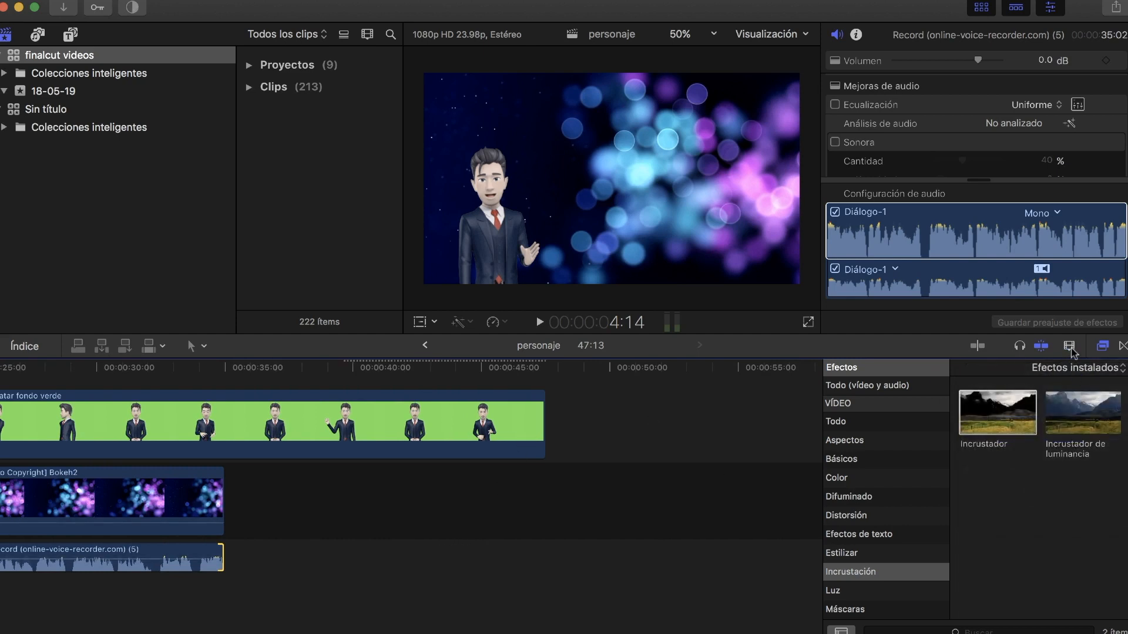
pyautogui.click(1069, 347)
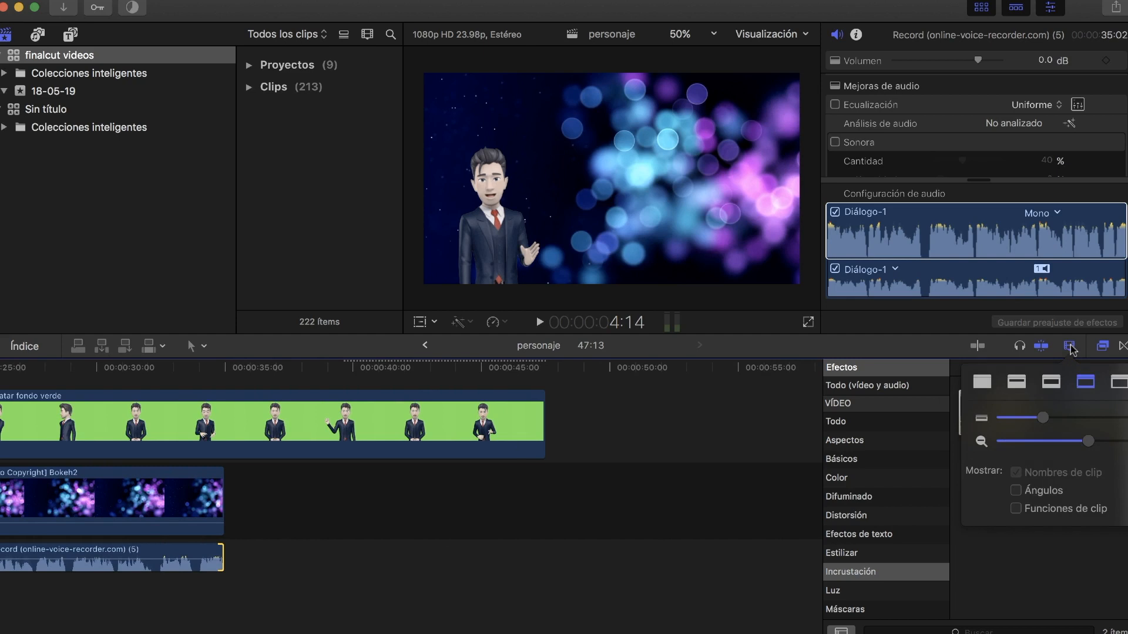
pyautogui.click(1070, 350)
pyautogui.moveTo(544, 424); pyautogui.dragTo(221, 424)
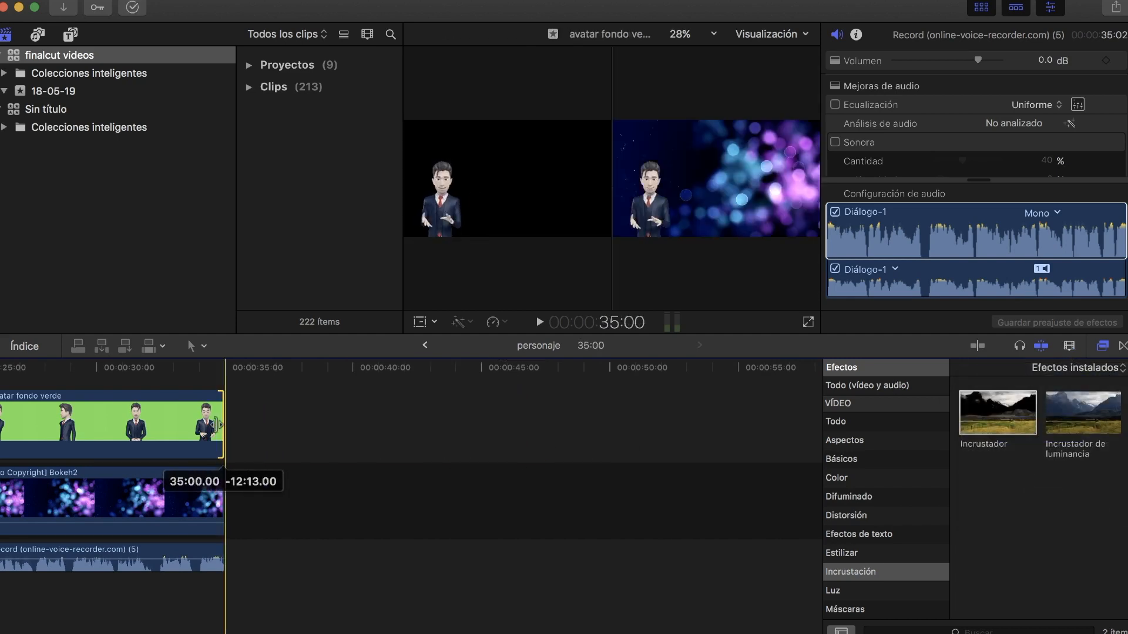
pyautogui.click(317, 460)
pyautogui.hotkey('shift', 'z')
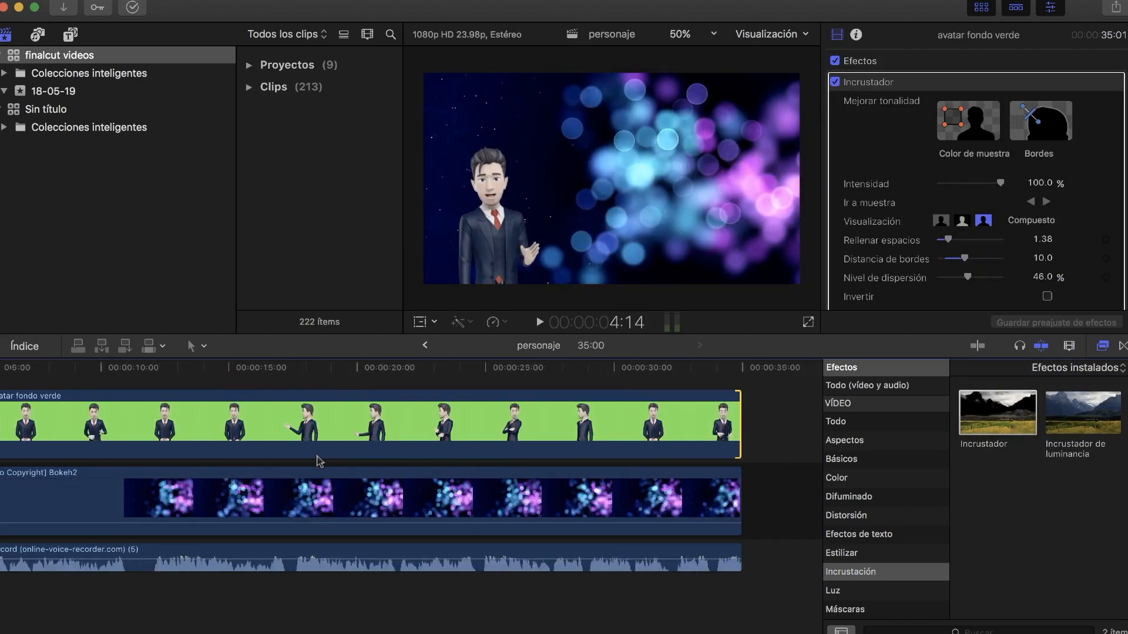
# Enlarge the avatar and reposition it on the left side of the video frame, then accept the transformation
pyautogui.click(335, 430)
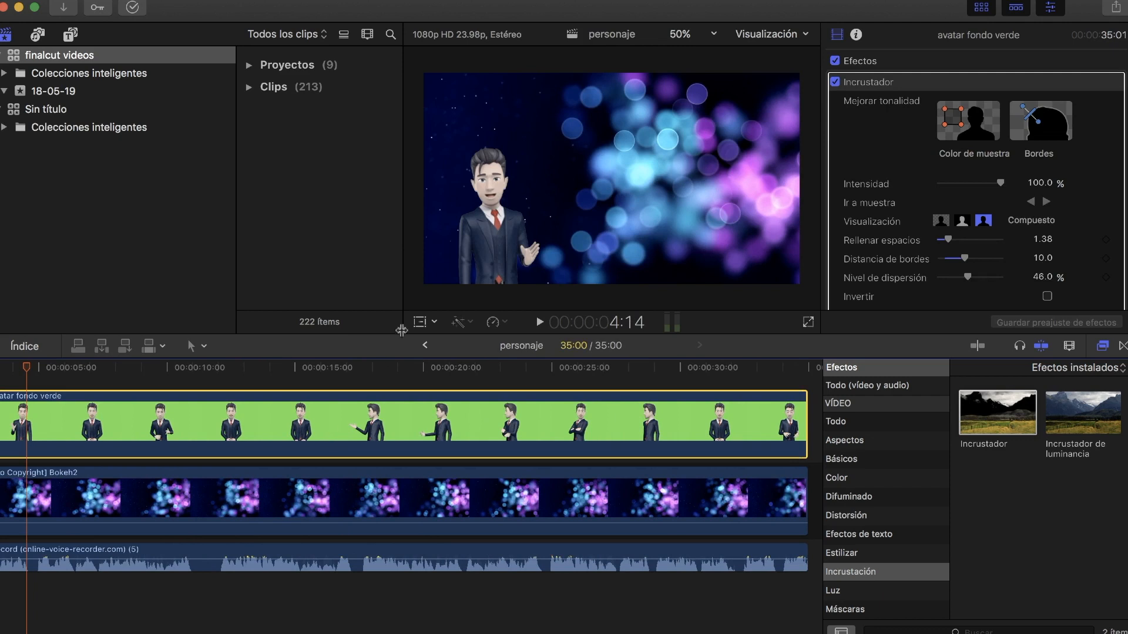
pyautogui.click(420, 322)
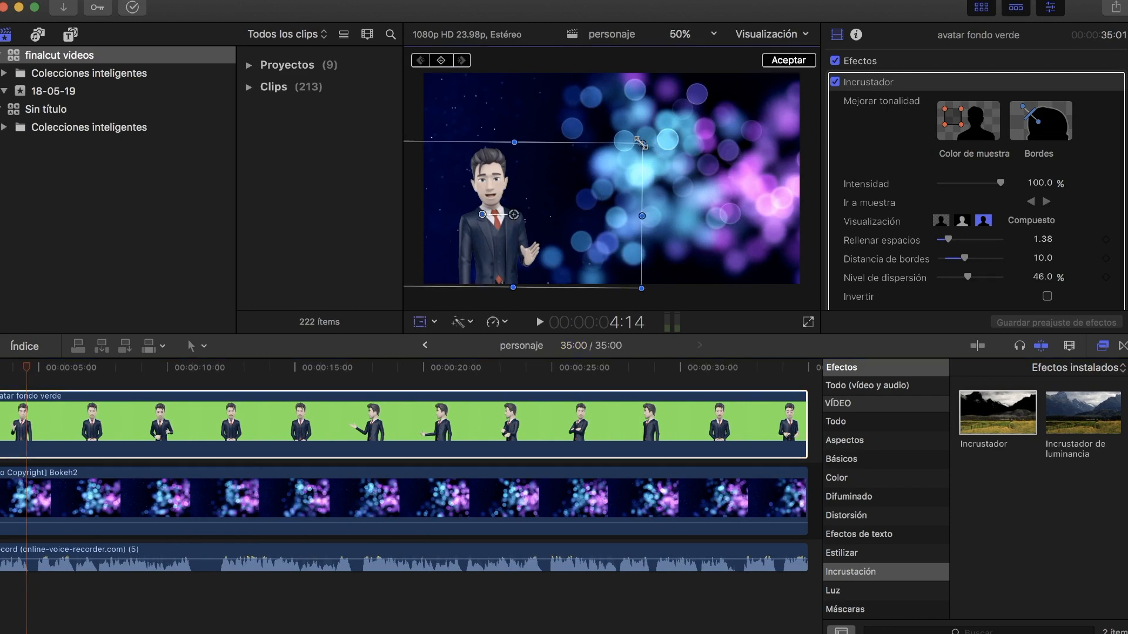
pyautogui.moveTo(642, 143); pyautogui.dragTo(685, 118)
pyautogui.moveTo(514, 215); pyautogui.dragTo(532, 189)
pyautogui.click(779, 65)
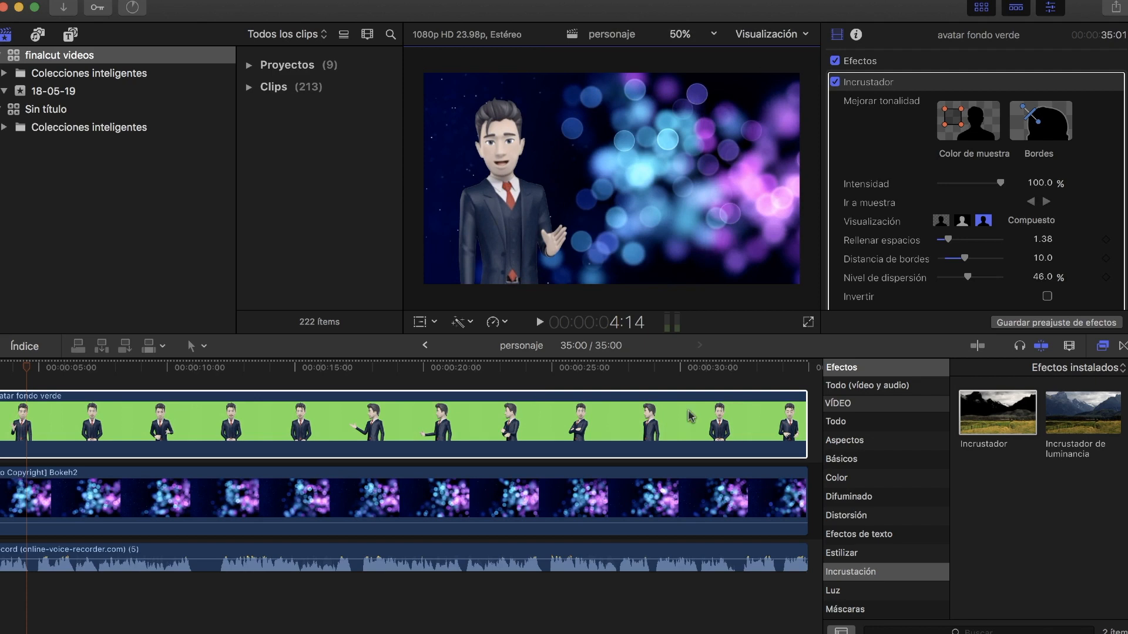
# Examine the sharing destinations, including Archivo maestro, and select the Bokeh2 clip in the timeline
pyautogui.click(1114, 9)
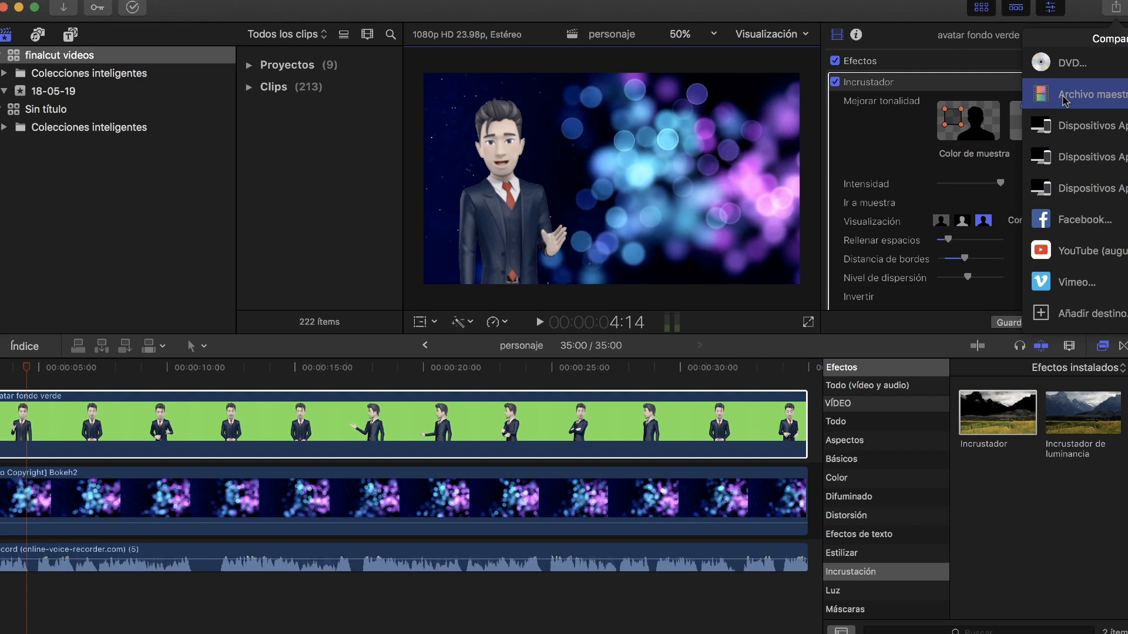
pyautogui.click(355, 512)
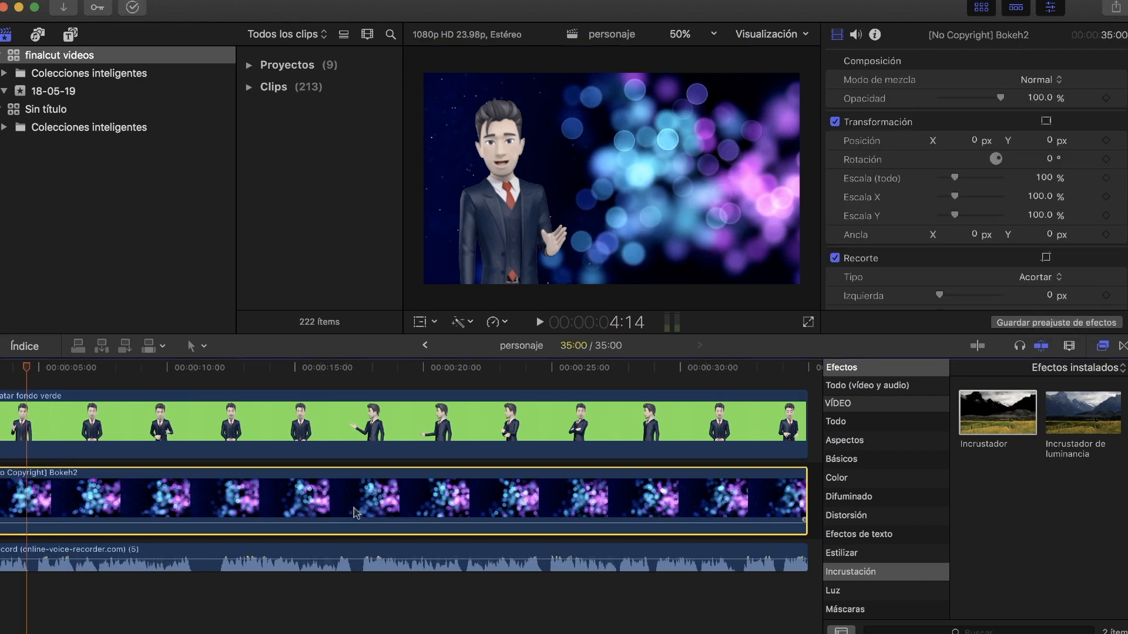